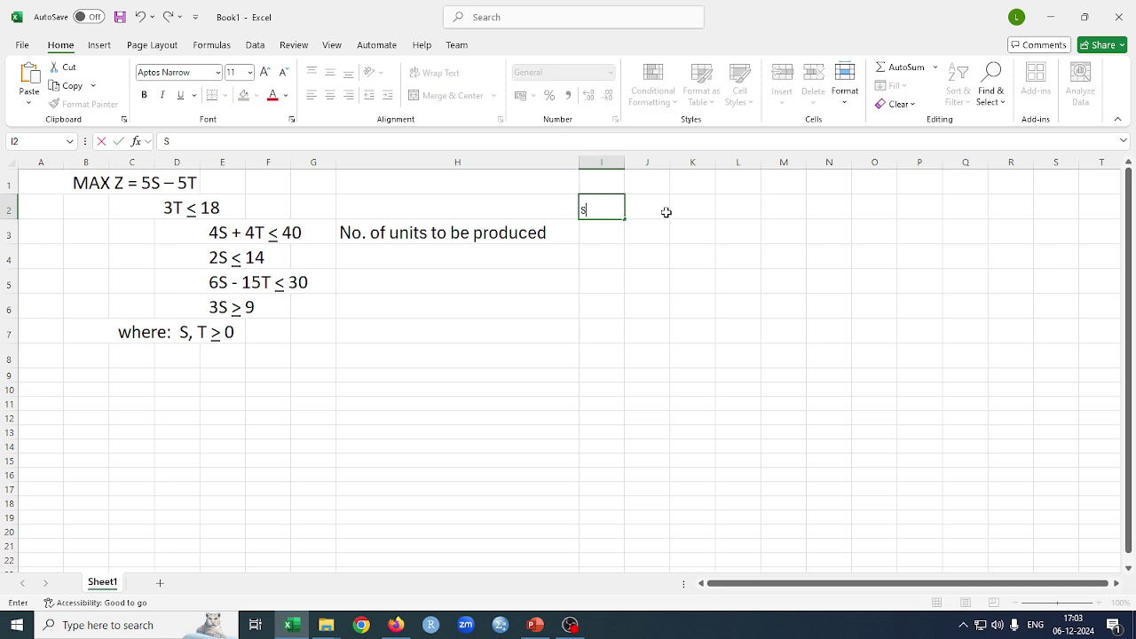
# Step: Enter the column headings S in cell I2 and T in cell J2
pyautogui.click(639, 207)
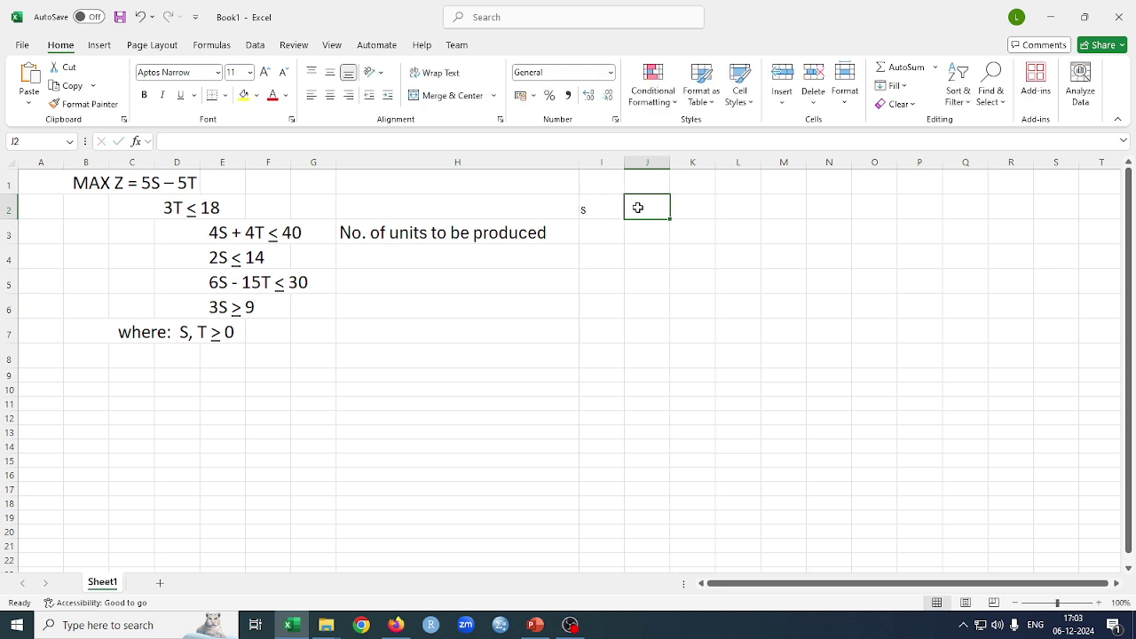
pyautogui.write('t')
pyautogui.click(601, 212)
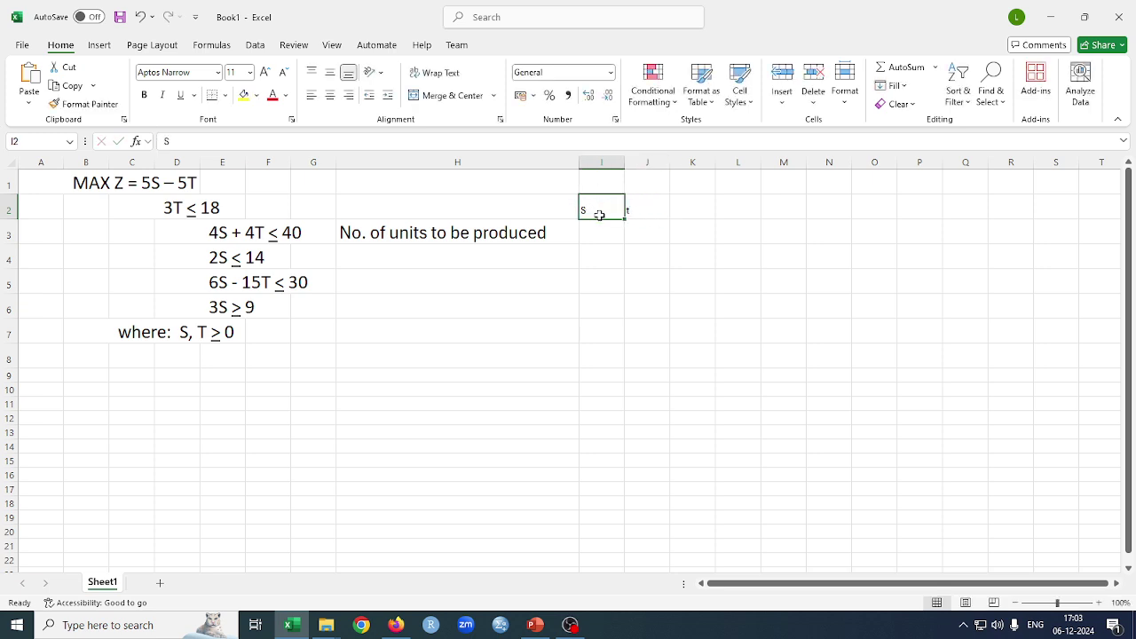
pyautogui.write('S')
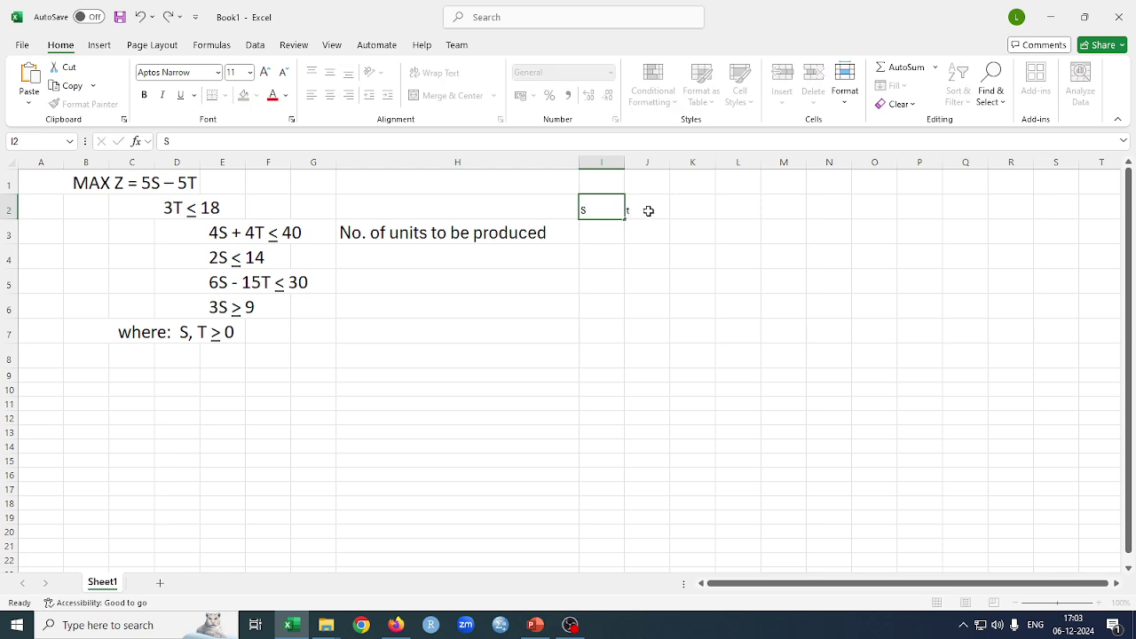
pyautogui.click(645, 211)
pyautogui.write('T')
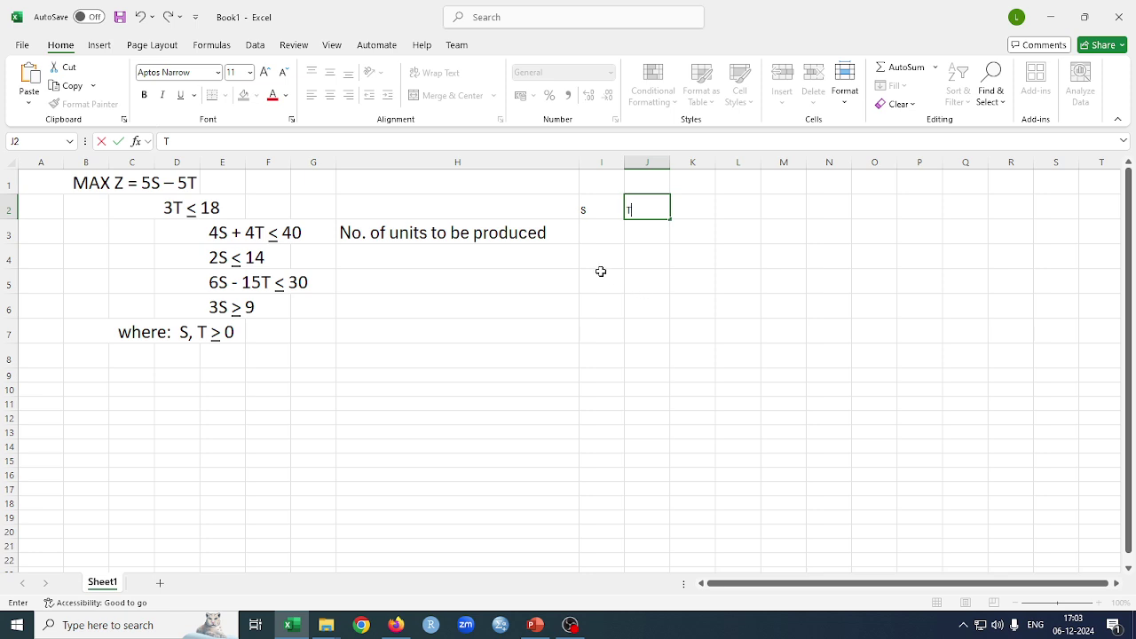
# Step: Enter 0 in I3 and J3 as the starting number of units to be produced for S and T
pyautogui.click(595, 232)
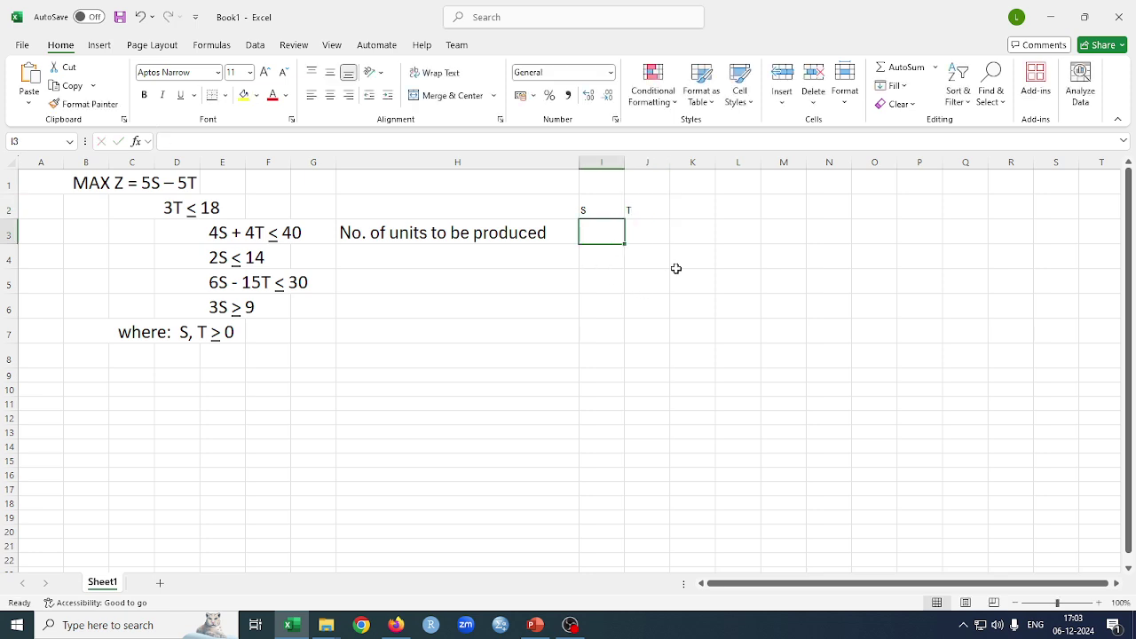
pyautogui.write('0')
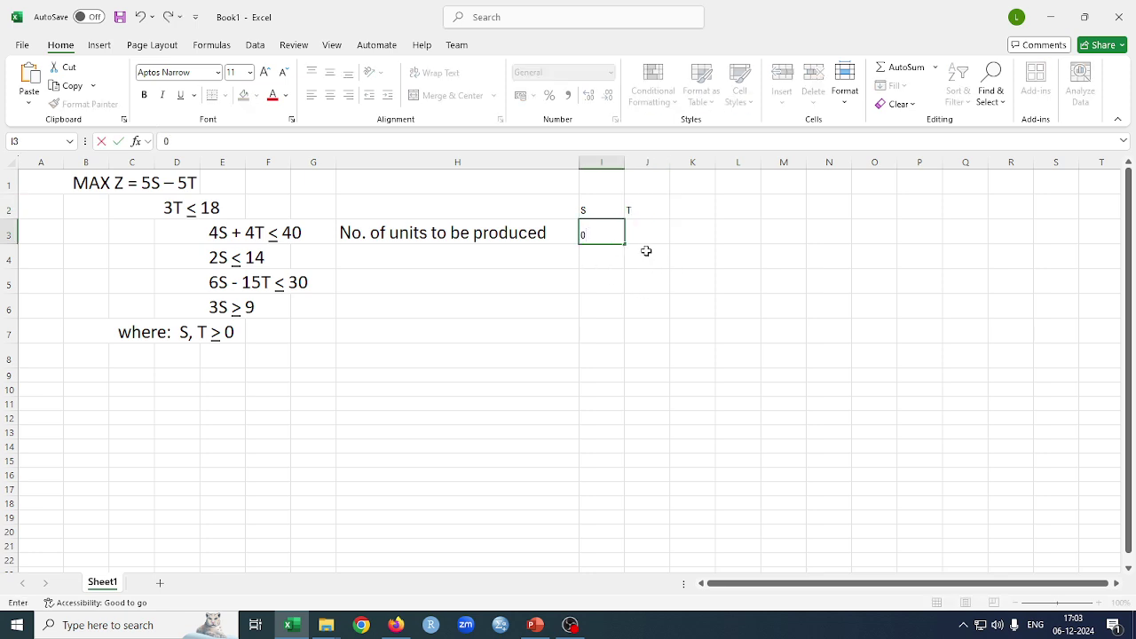
pyautogui.click(648, 236)
pyautogui.write('0')
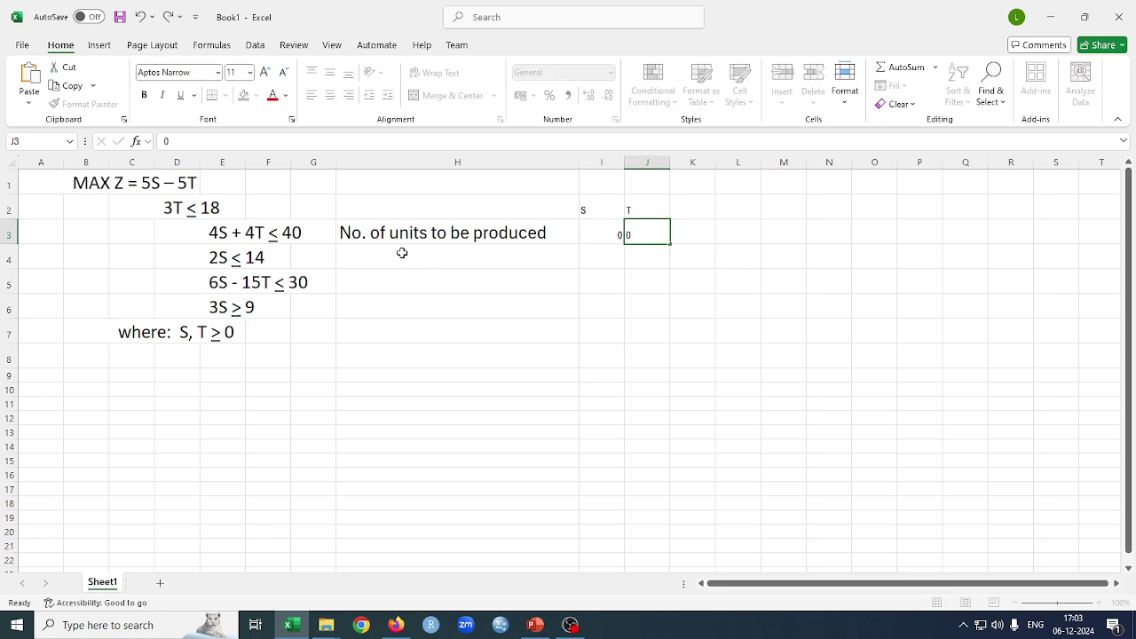
# Step: Add a "Profit Per Unit" row in H4 with the value 5 in both I4 and J4
pyautogui.click(404, 254)
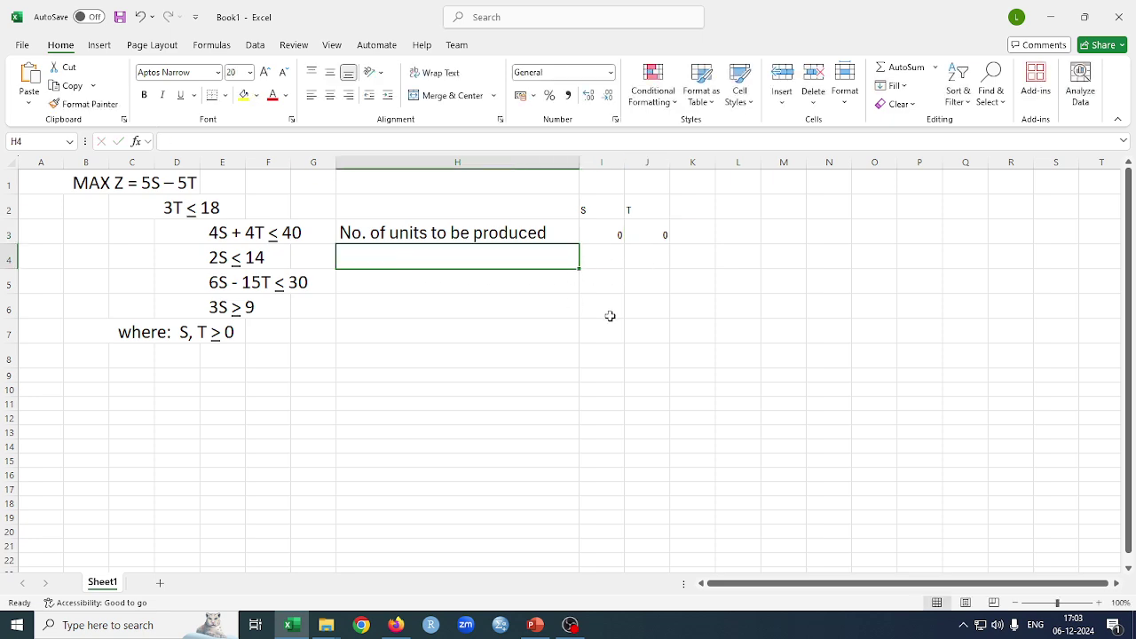
pyautogui.write('pROFI')
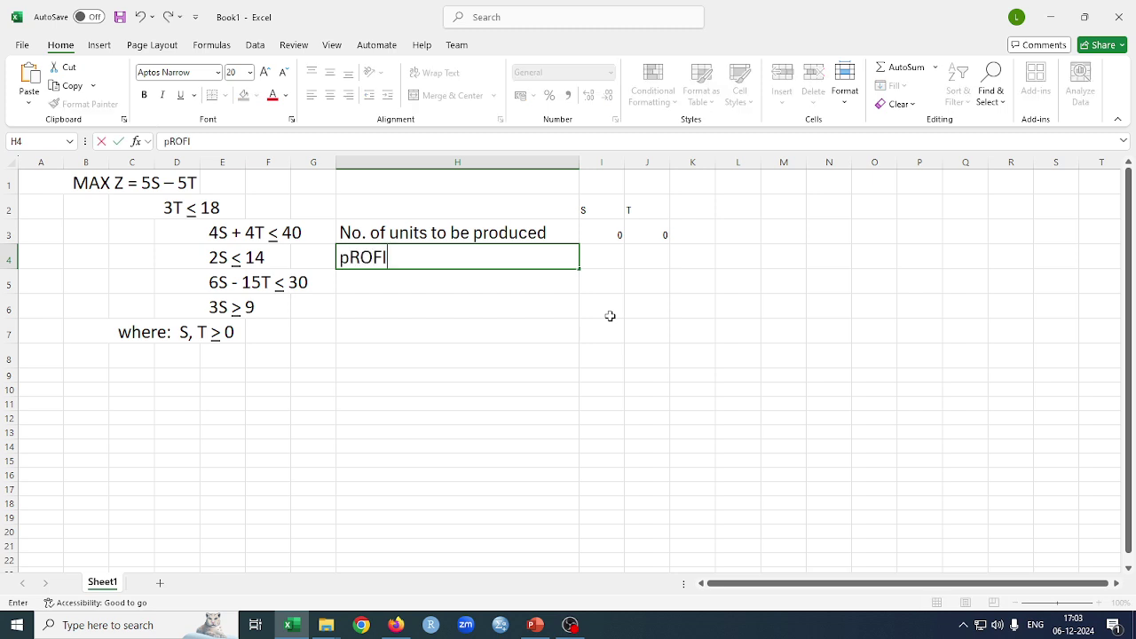
pyautogui.write('t Per Unit')
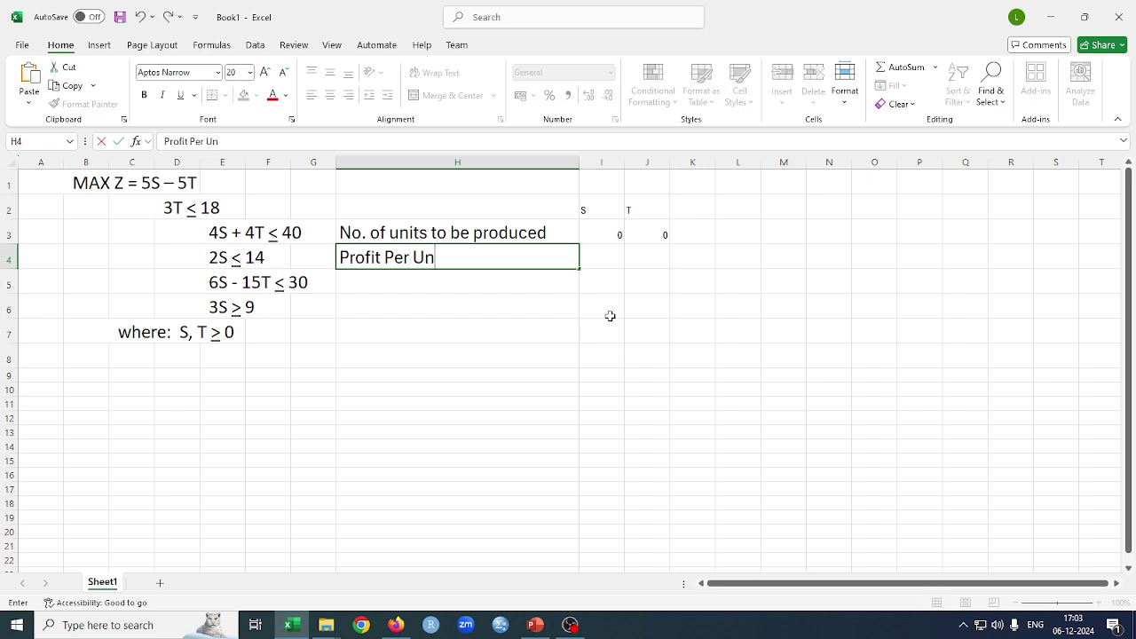
pyautogui.click(602, 265)
pyautogui.write('5')
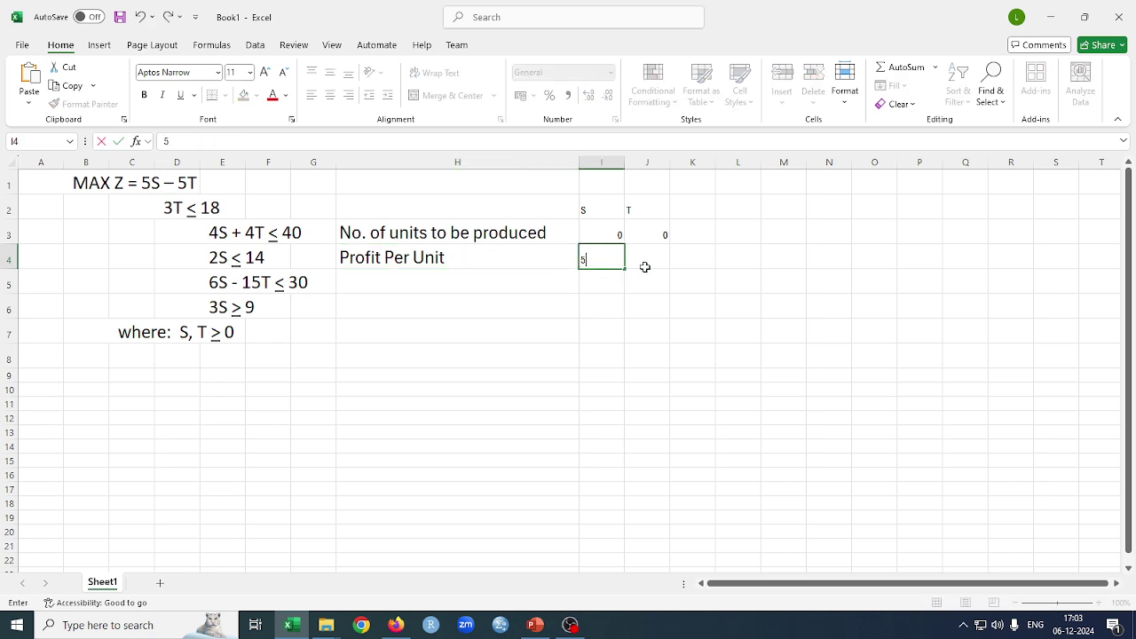
pyautogui.click(652, 260)
pyautogui.write('5')
pyautogui.click(774, 307)
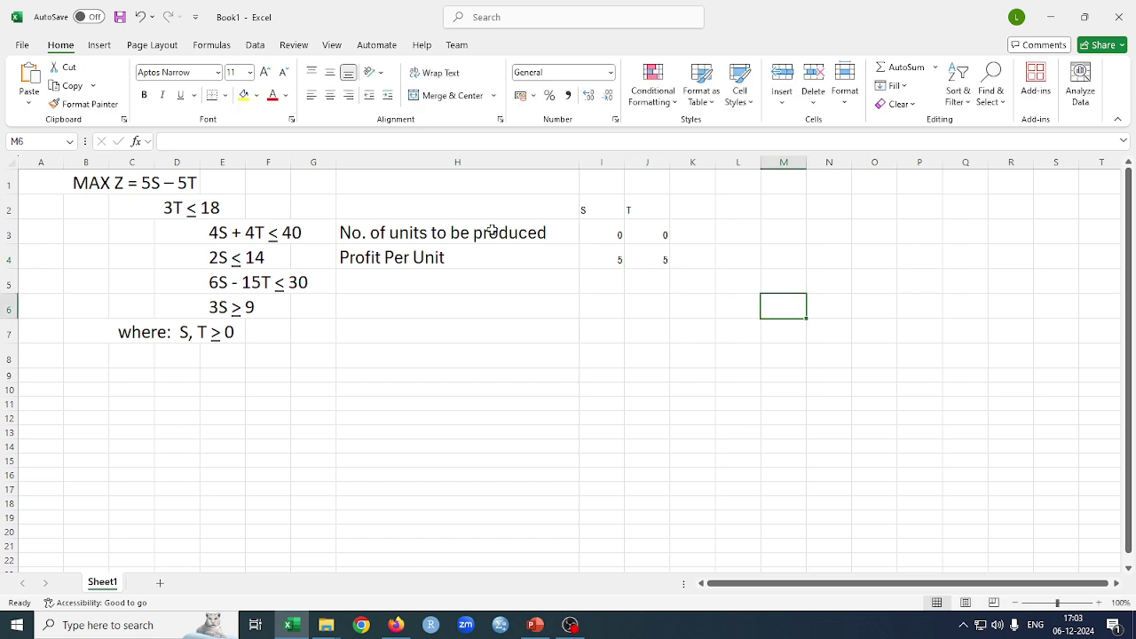
# Step: Format the table H2:J4 with centered text, all borders and font size 20
pyautogui.moveTo(396, 208); pyautogui.dragTo(657, 258)
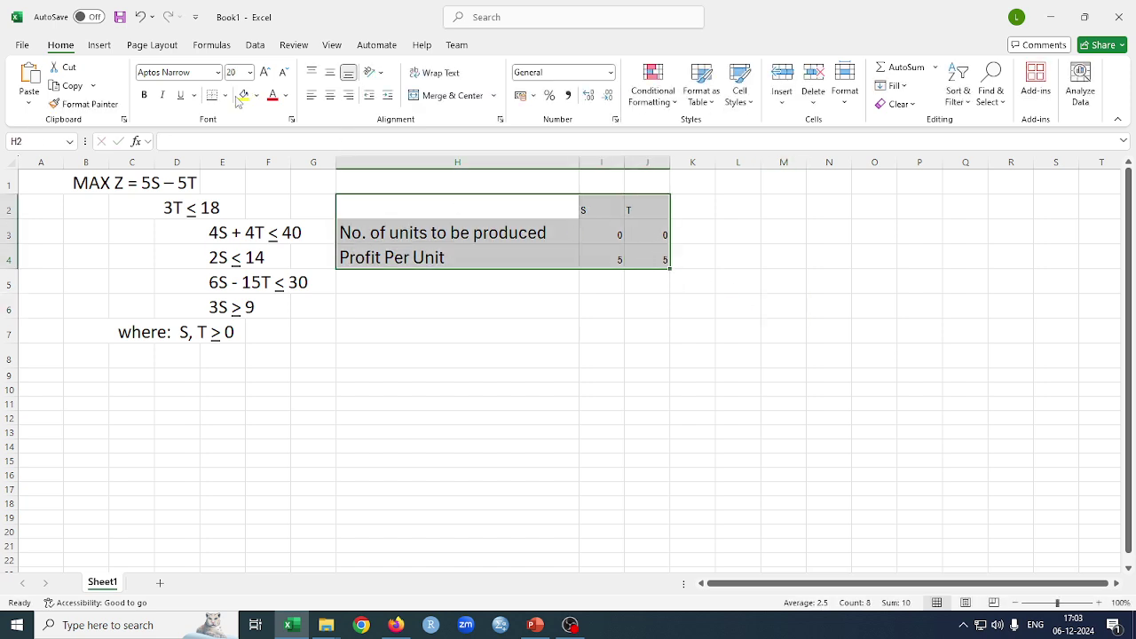
pyautogui.click(331, 98)
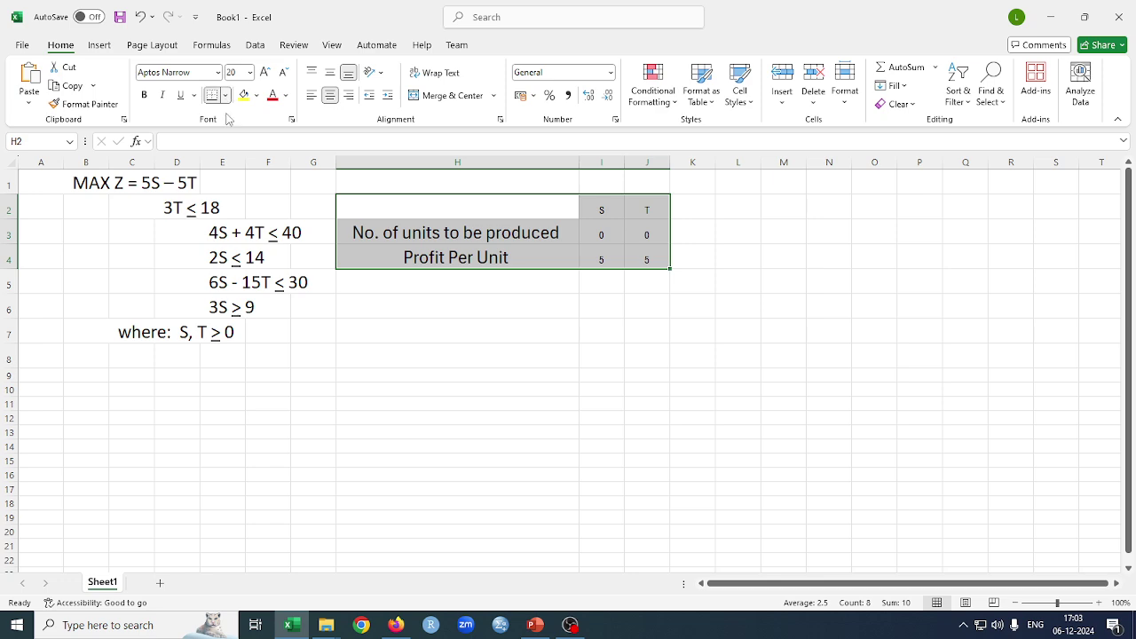
pyautogui.click(225, 95)
pyautogui.click(231, 238)
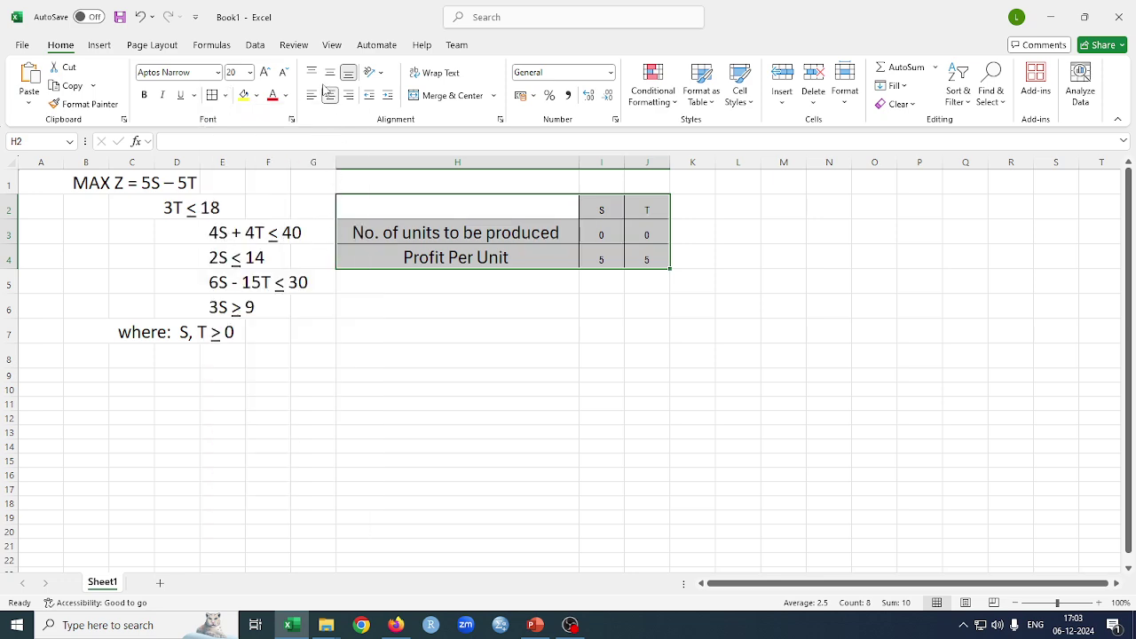
pyautogui.write('2')
pyautogui.press('Return')
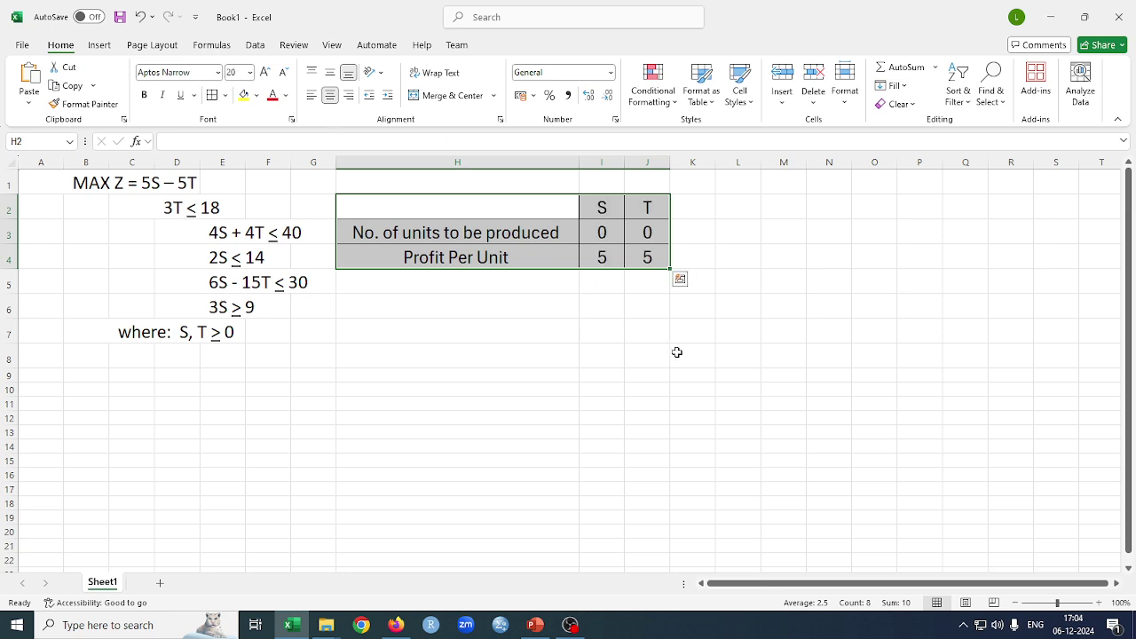
pyautogui.click(679, 353)
# Step: Fill the units-to-be-produced cells I3:J3 with yellow
pyautogui.click(605, 234)
pyautogui.moveTo(610, 232); pyautogui.dragTo(646, 232)
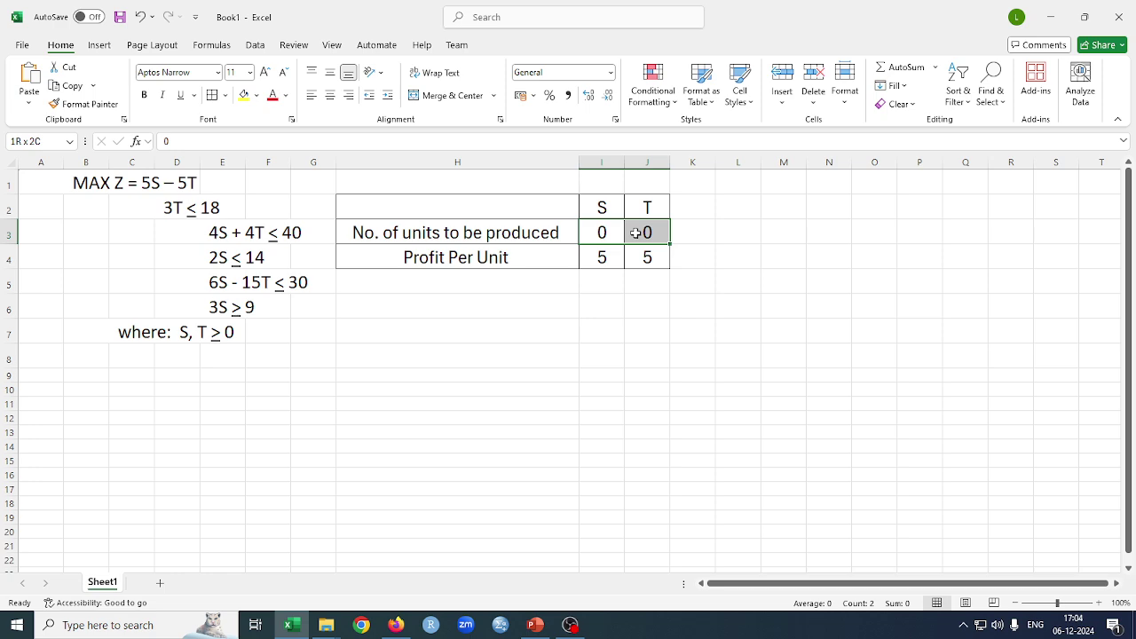
pyautogui.click(243, 95)
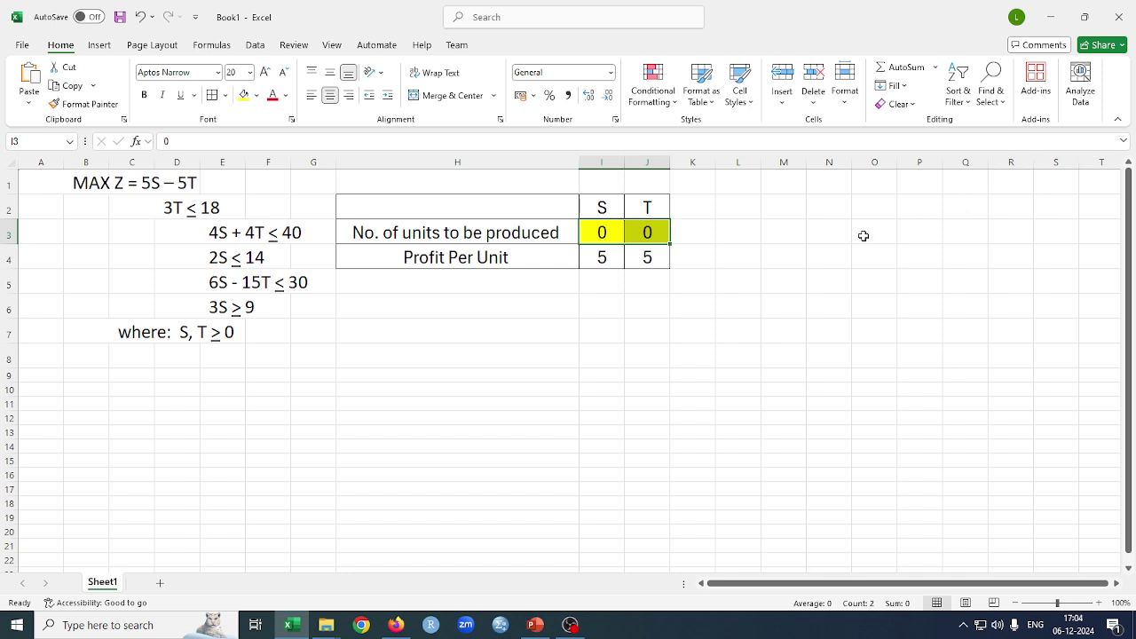
# Step: Enter the label "Objective Function" in M2 and widen column M to fit it
pyautogui.click(794, 213)
pyautogui.write('Ob')
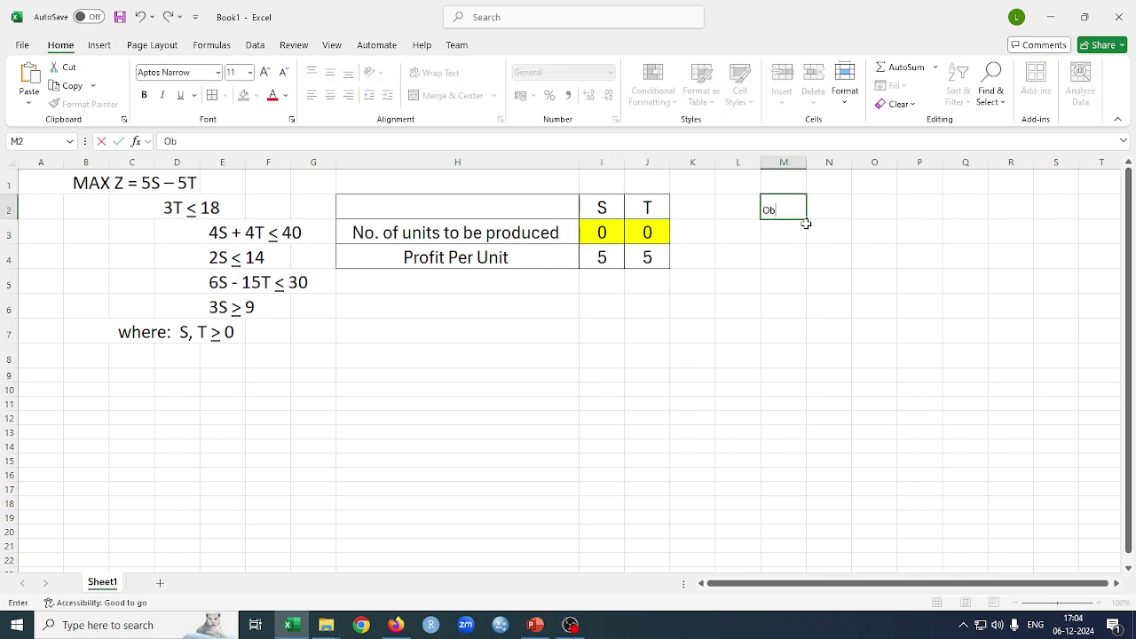
pyautogui.write('jective Funct')
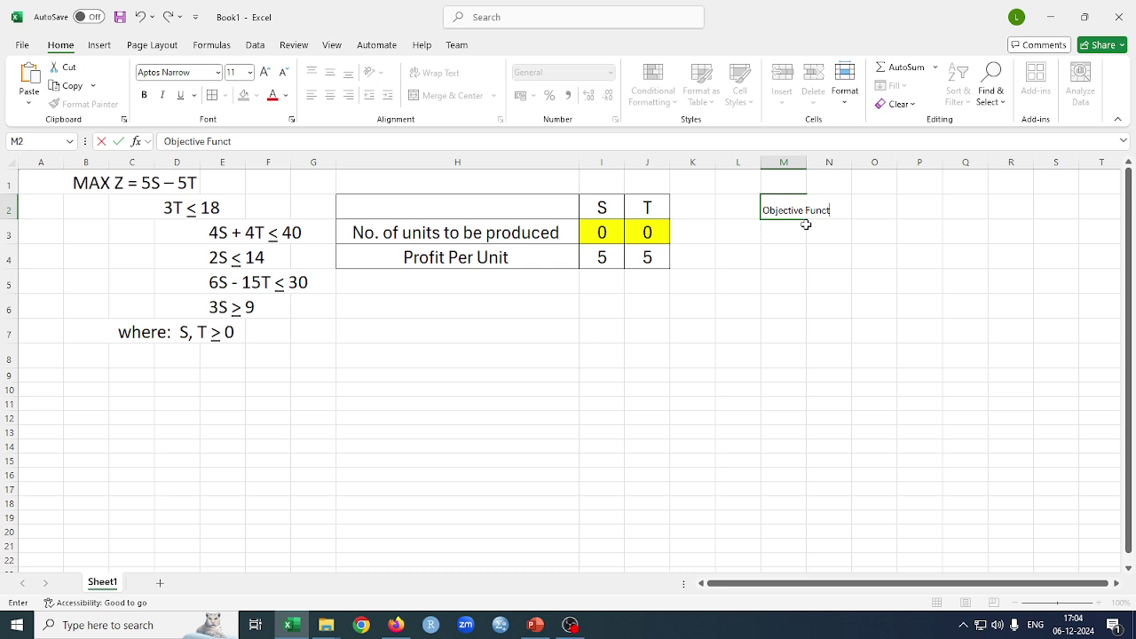
pyautogui.write('ion')
pyautogui.click(870, 305)
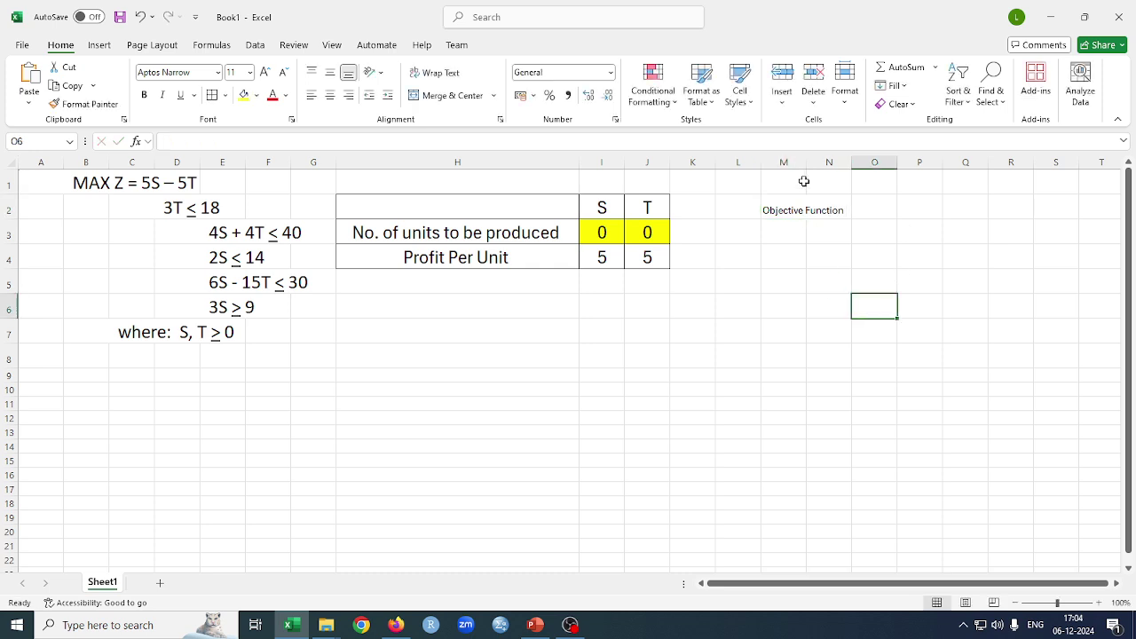
pyautogui.moveTo(806, 164); pyautogui.dragTo(874, 173)
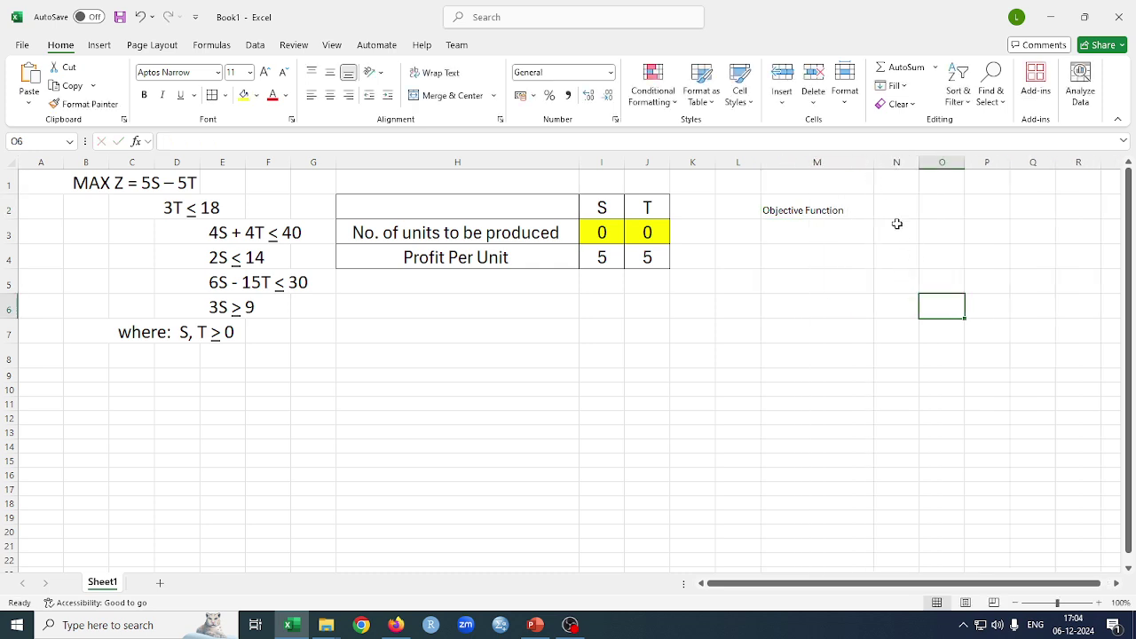
# Step: Enter the objective function formula =I4*I3-J4*J3 in cell N2
pyautogui.click(896, 209)
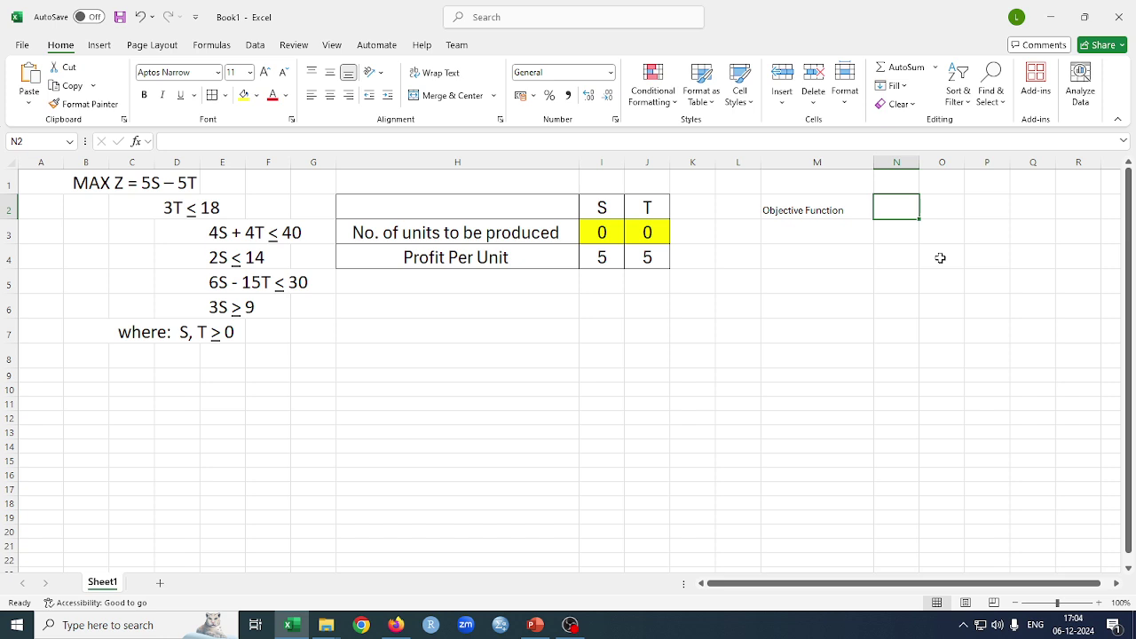
pyautogui.write('=')
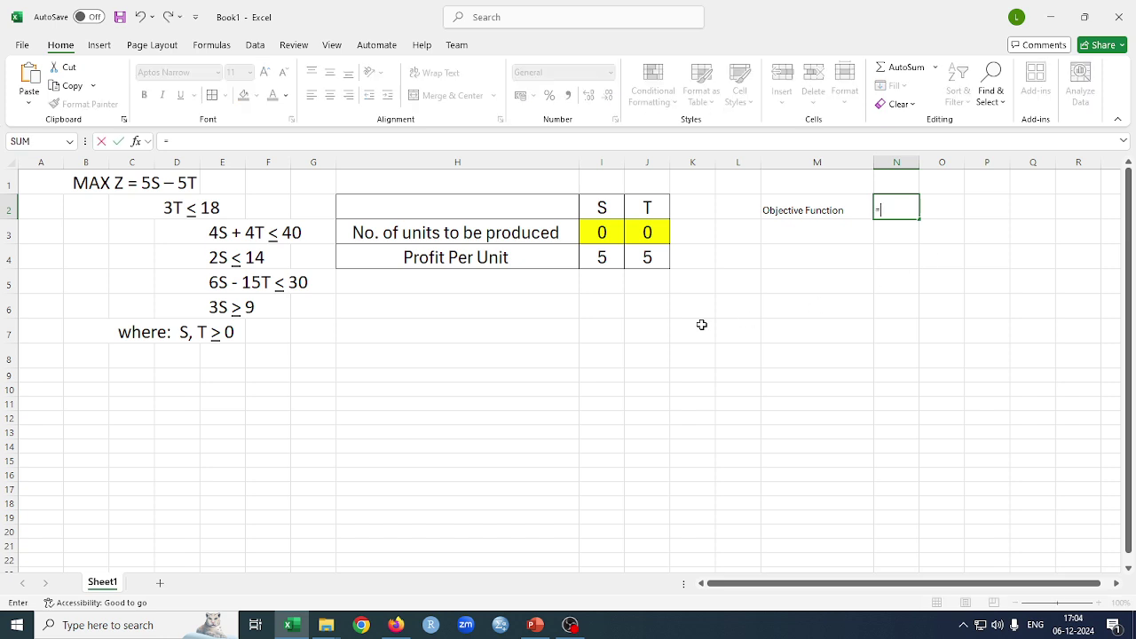
pyautogui.click(604, 256)
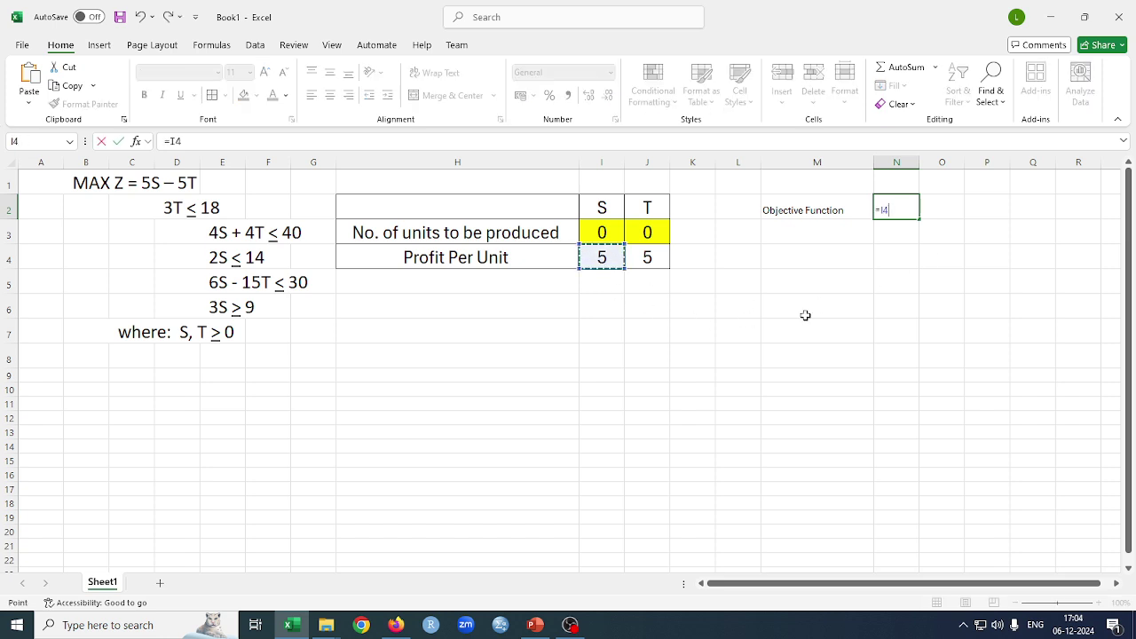
pyautogui.write('*')
pyautogui.click(602, 232)
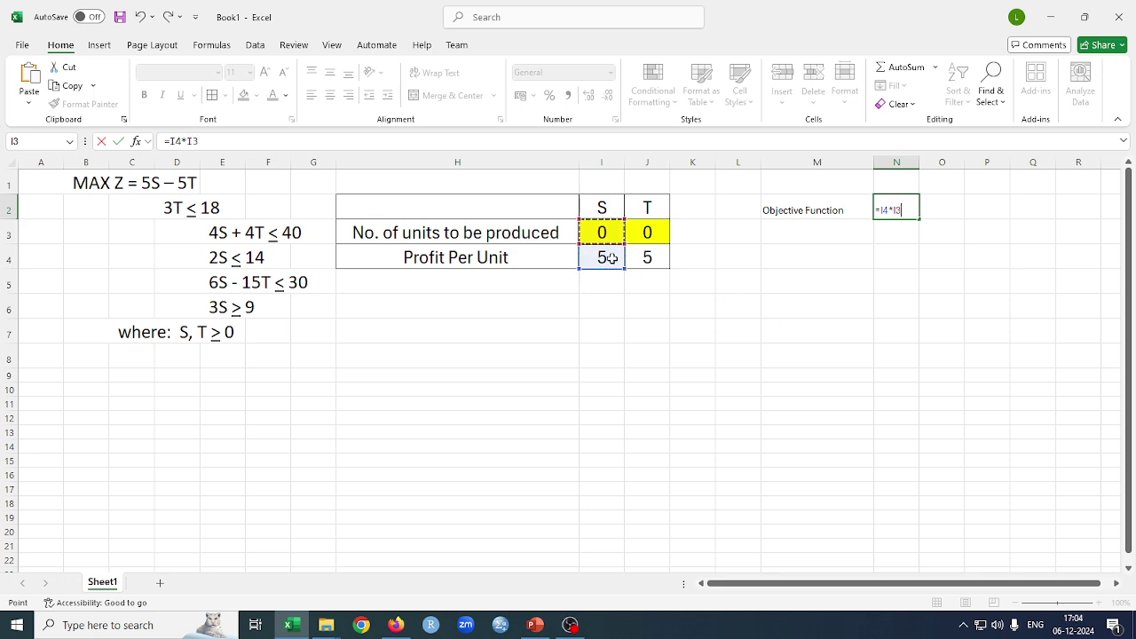
pyautogui.write('-')
pyautogui.click(647, 258)
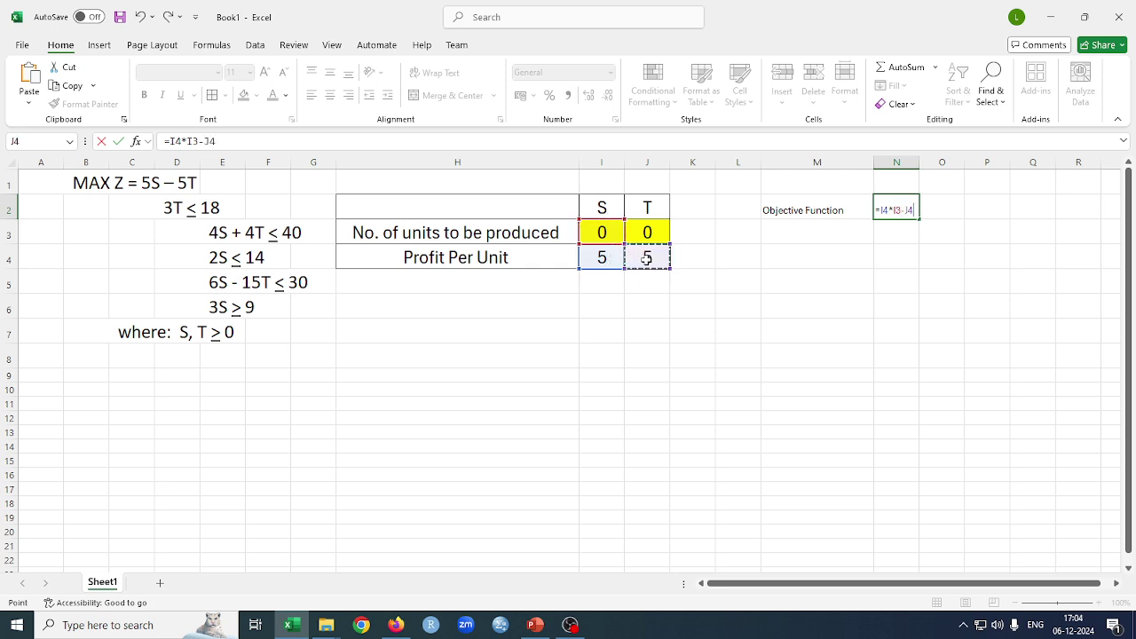
pyautogui.write('*')
pyautogui.click(644, 233)
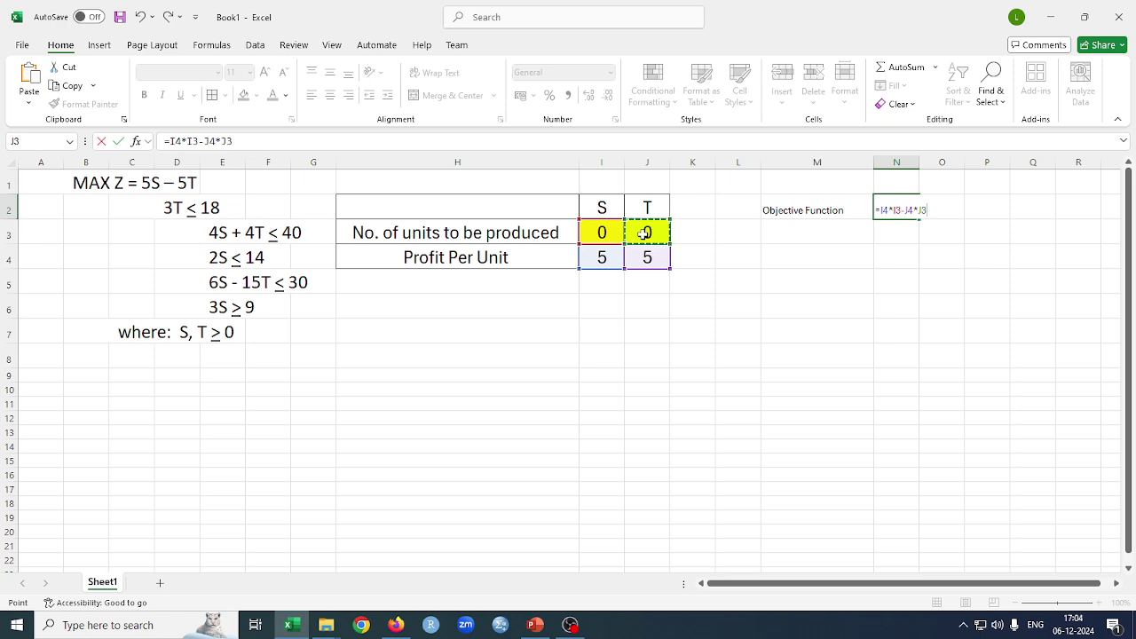
pyautogui.press('Return')
# Step: Set M2:N2 to font size 20 with centered text, and widen column M to show the whole label
pyautogui.moveTo(780, 212); pyautogui.dragTo(882, 211)
pyautogui.click(241, 76)
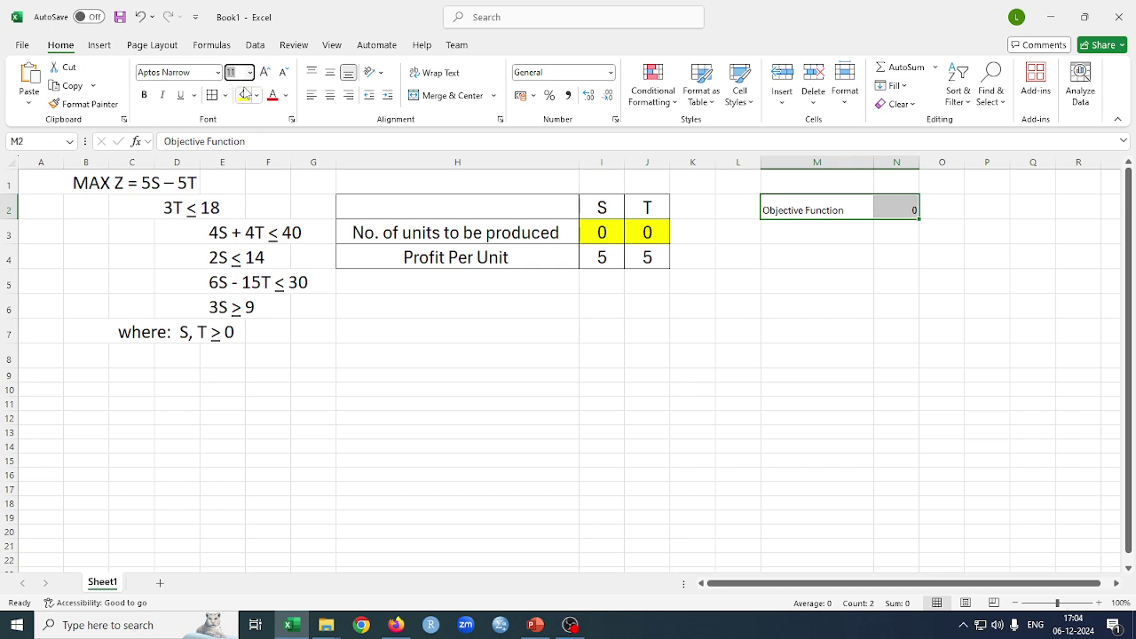
pyautogui.write('20')
pyautogui.press('Return')
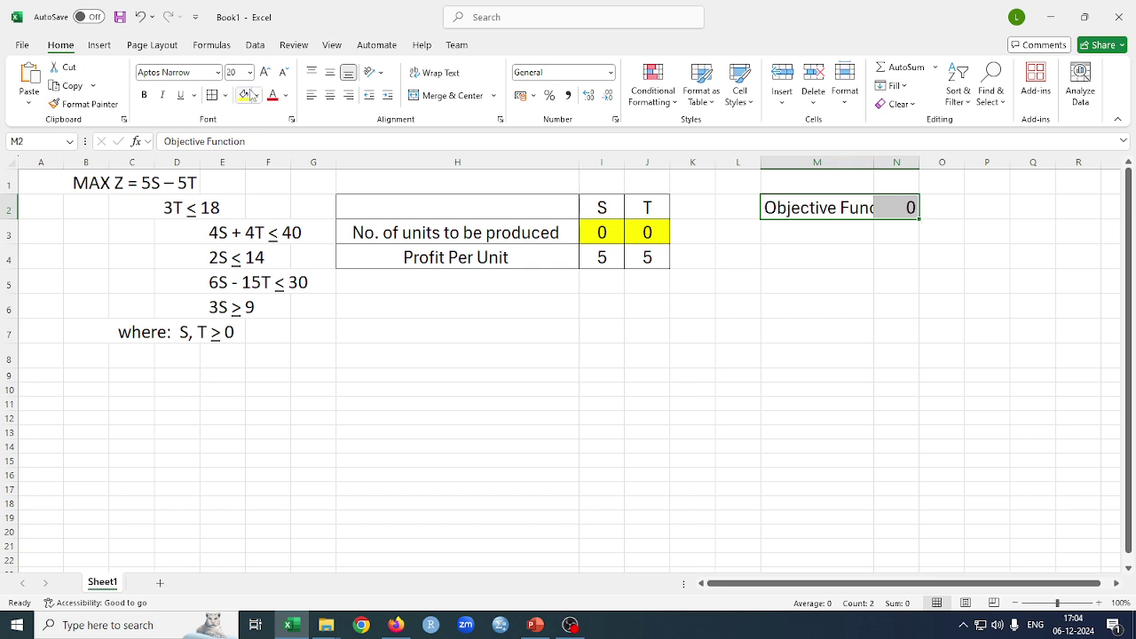
pyautogui.click(329, 94)
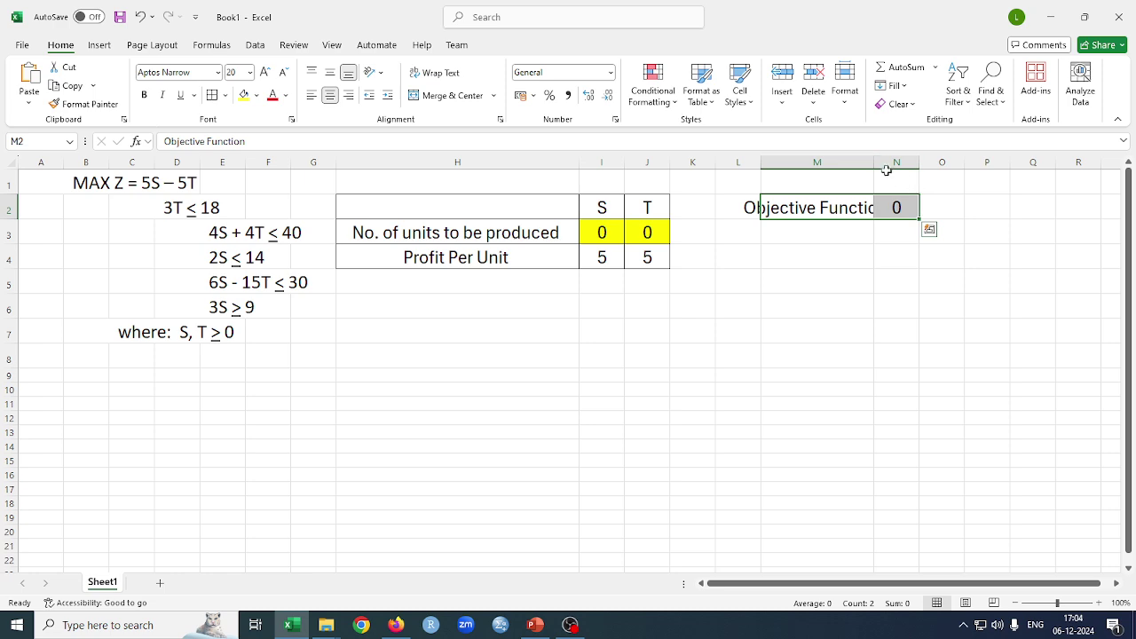
pyautogui.moveTo(874, 161); pyautogui.dragTo(929, 162)
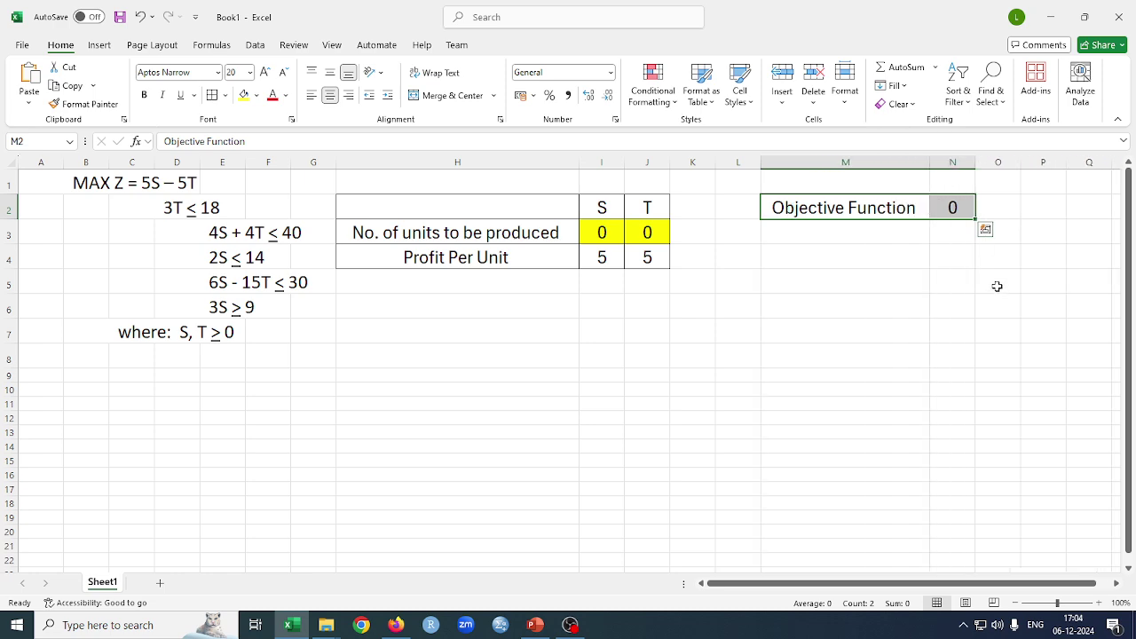
# Step: Fill the objective function cell N2 with yellow and apply borders to M2:N2
pyautogui.click(955, 208)
pyautogui.click(243, 95)
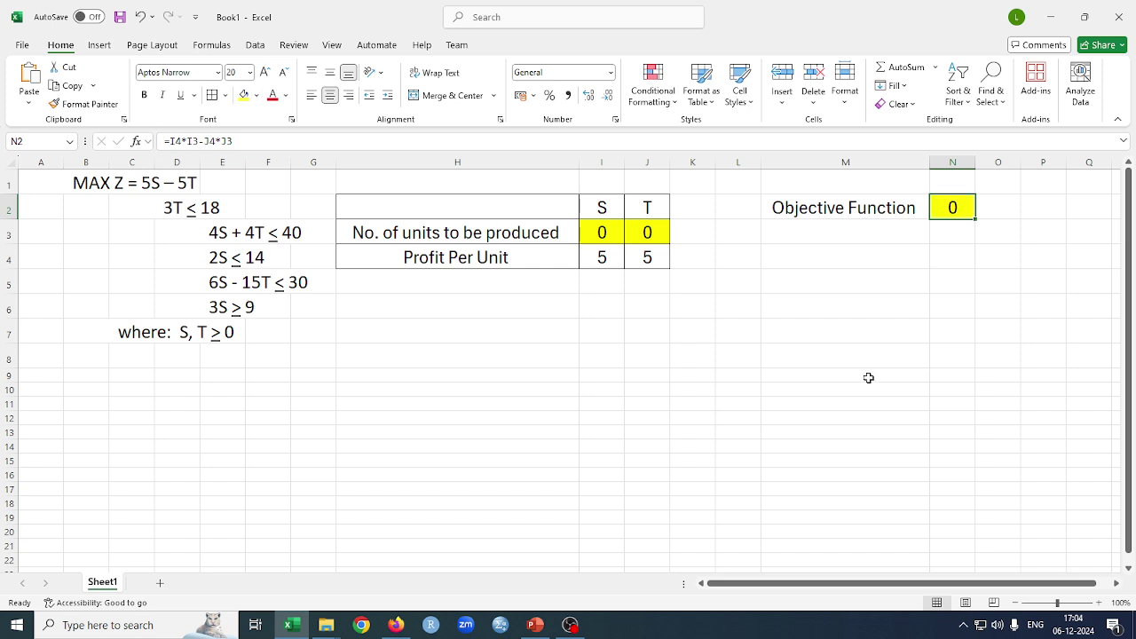
pyautogui.moveTo(802, 213); pyautogui.dragTo(941, 208)
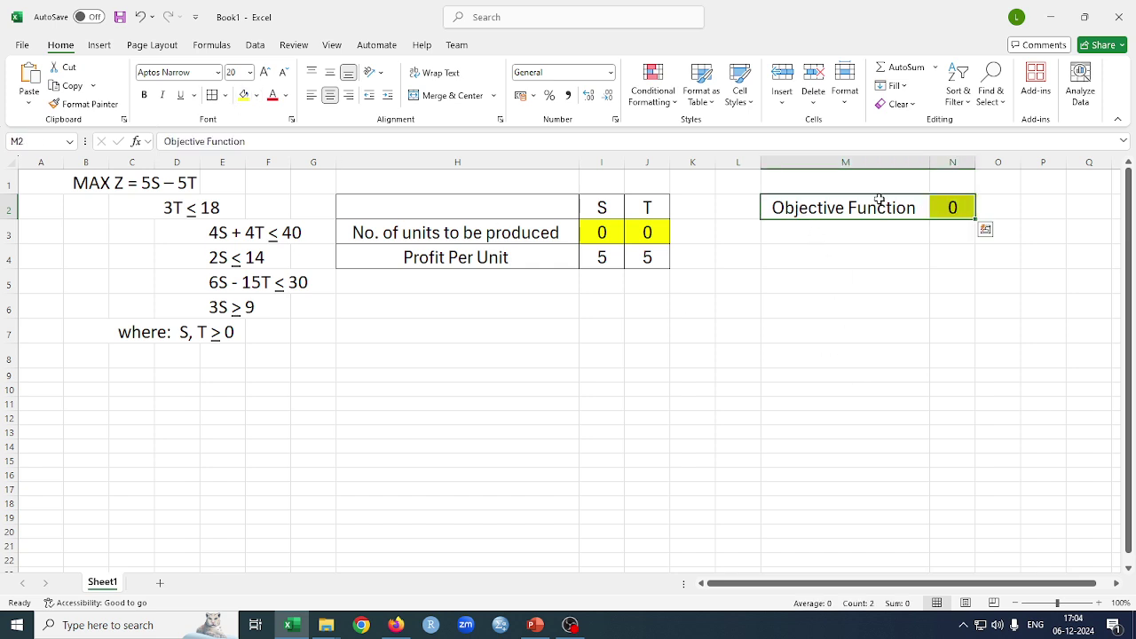
pyautogui.click(782, 373)
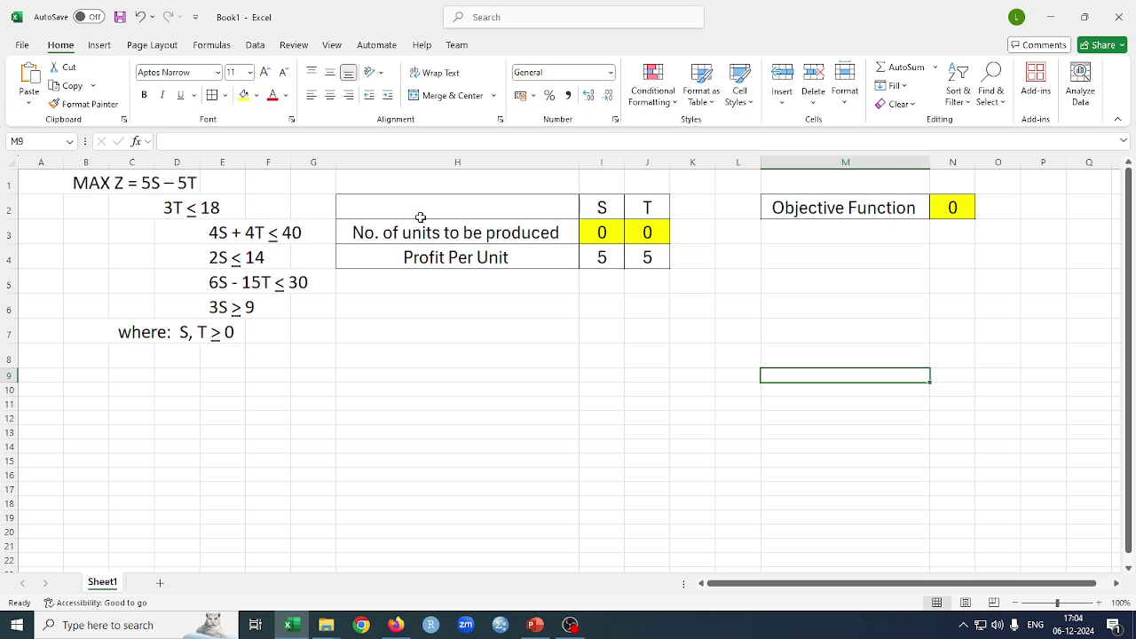
# Step: Set the font size of the range H1:O22 to 20
pyautogui.moveTo(358, 186)
pyautogui.mouseDown()
pyautogui.moveTo(936, 317)
pyautogui.moveTo(1004, 490)
pyautogui.moveTo(1000, 555)
pyautogui.mouseUp()
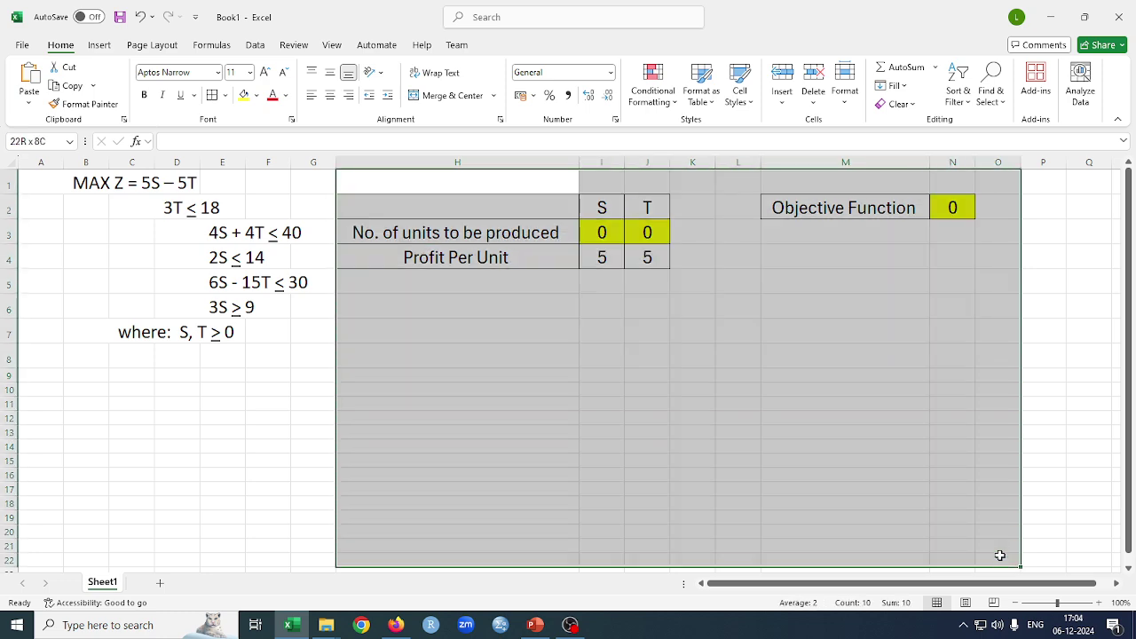
pyautogui.click(241, 72)
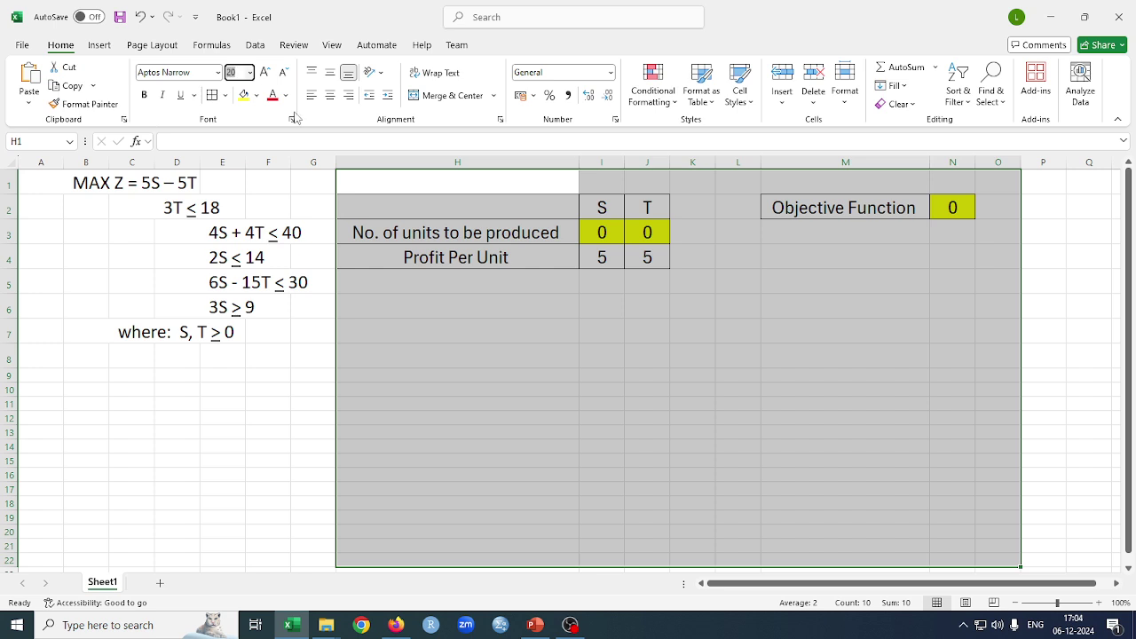
pyautogui.write('2')
pyautogui.press('Return')
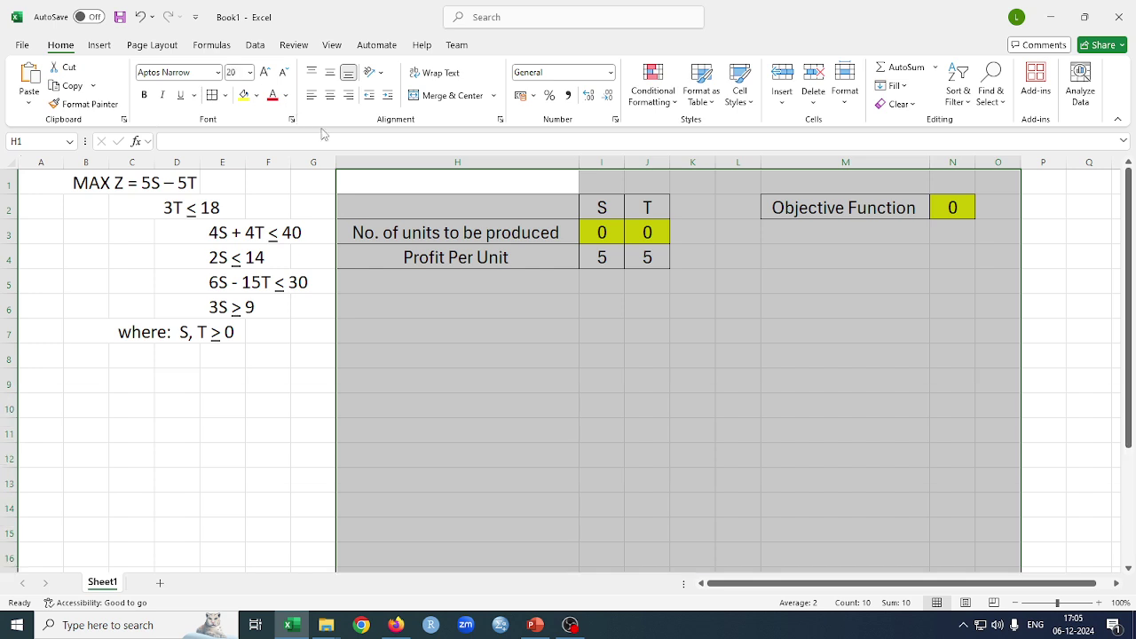
pyautogui.click(673, 397)
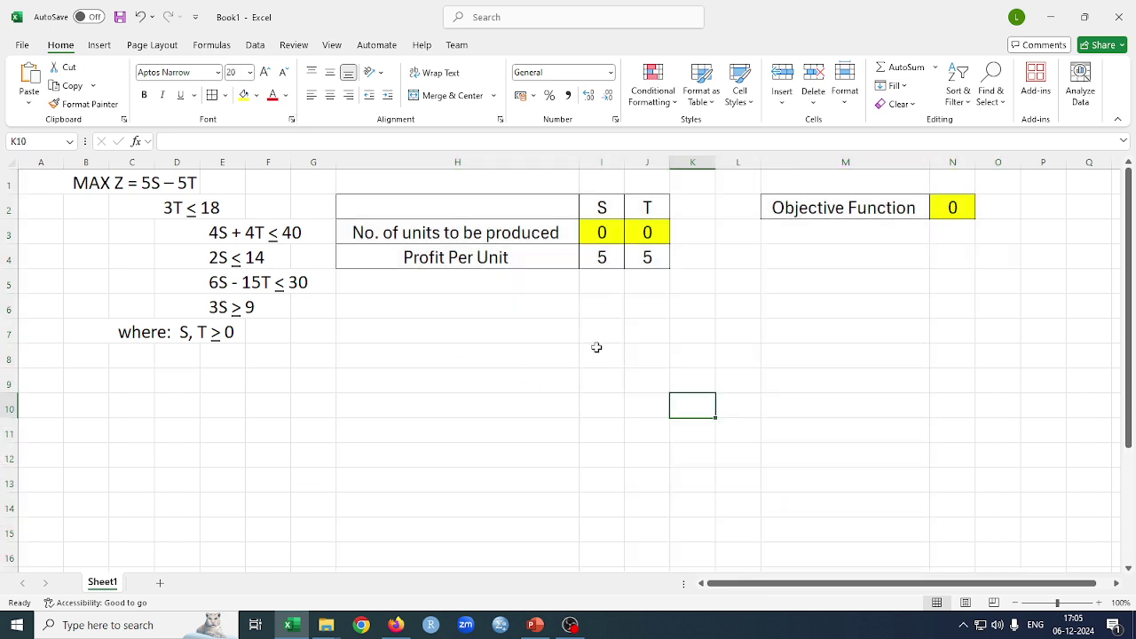
# Step: Enter the heading "Constraints" in cell H6
pyautogui.click(398, 313)
pyautogui.write('C')
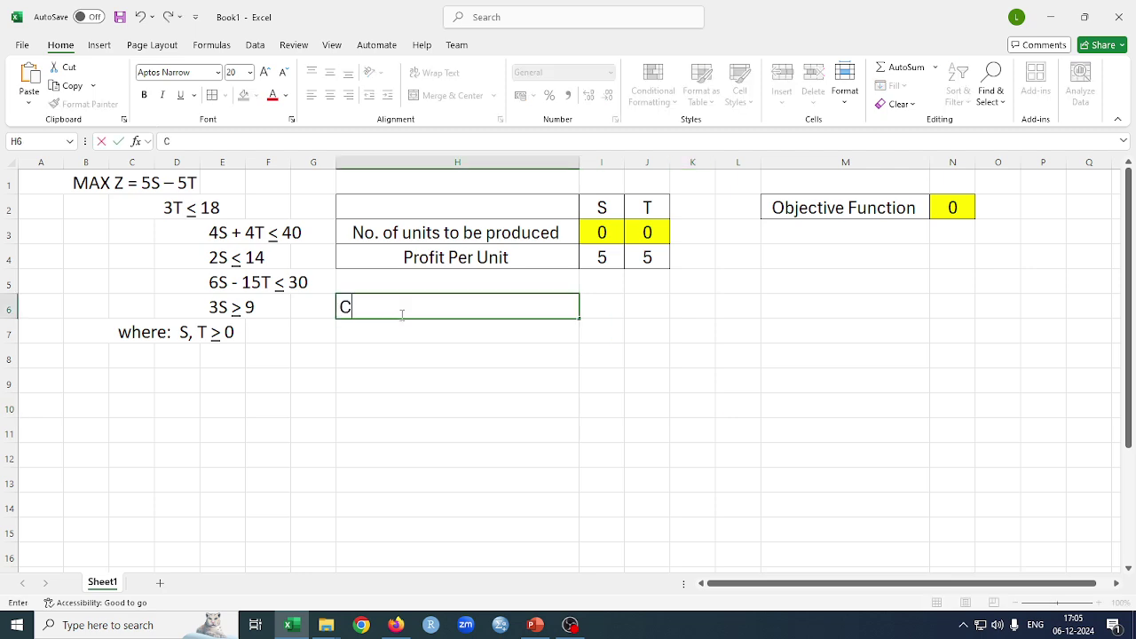
pyautogui.write('onstraints')
pyautogui.click(509, 389)
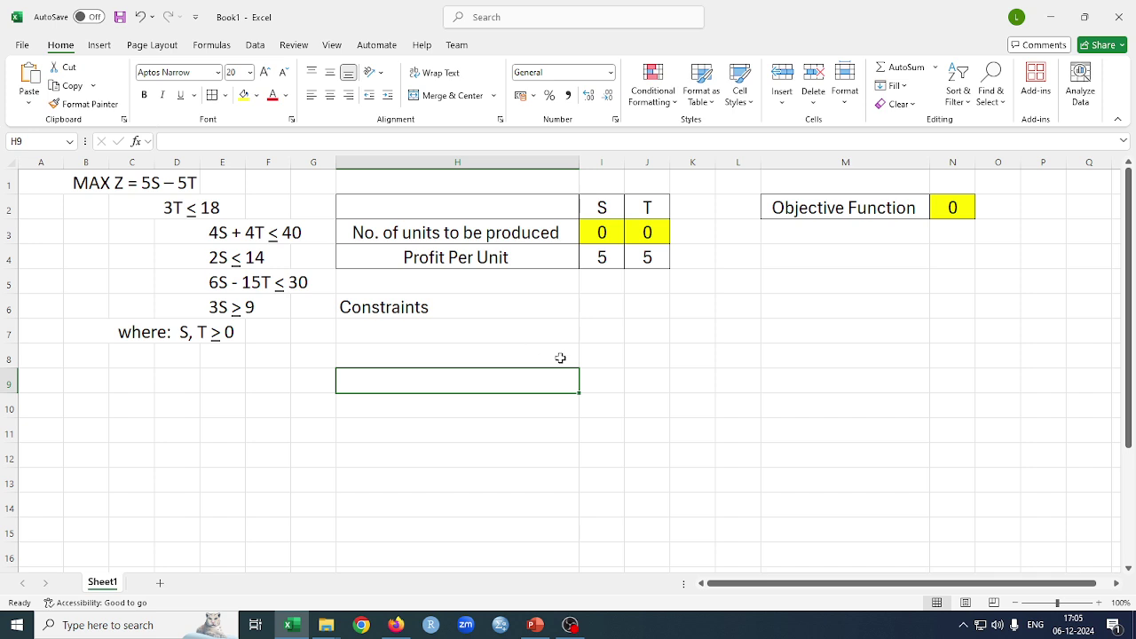
# Step: Enter 3 in I7 and the second constraint's coefficients, 4 in I8 and 4 in J8
pyautogui.click(599, 333)
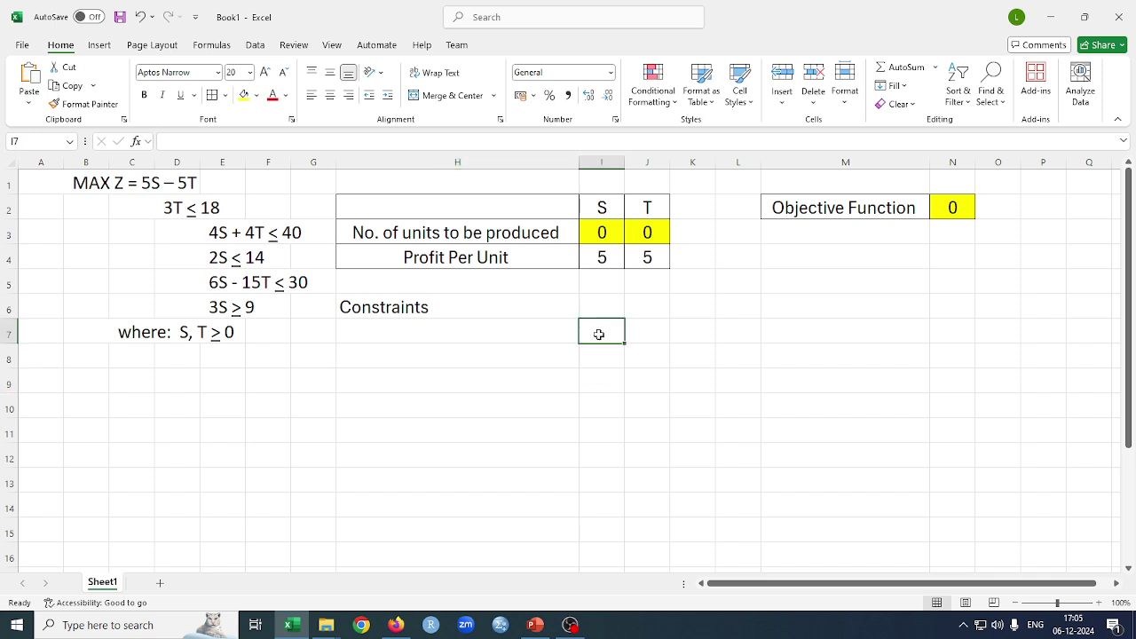
pyautogui.write('3')
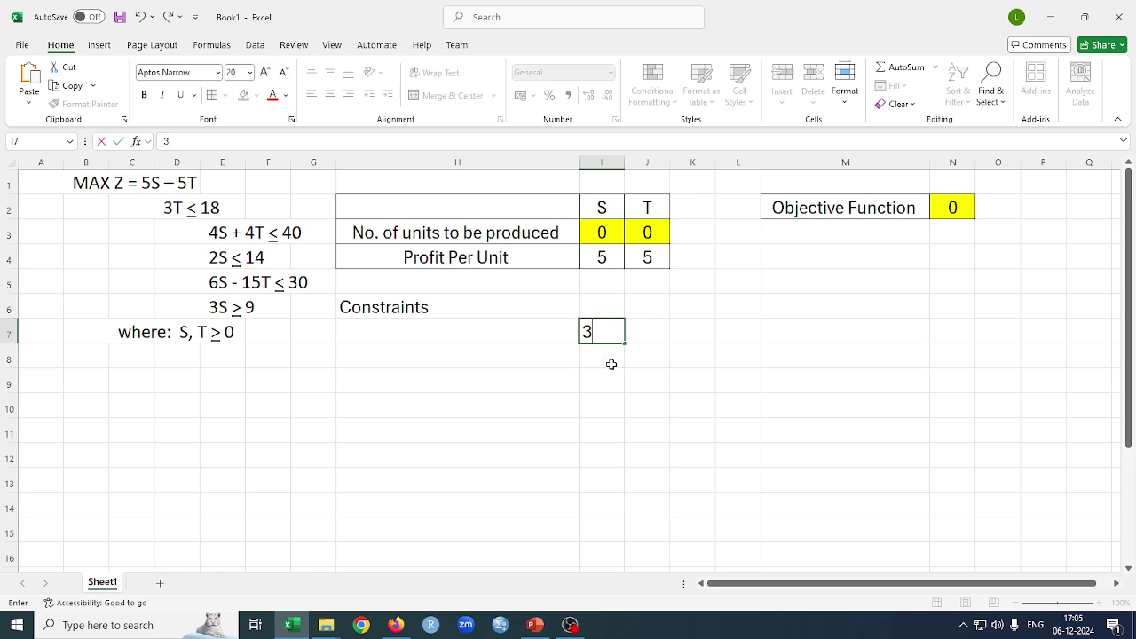
pyautogui.click(603, 363)
pyautogui.write('4')
pyautogui.click(654, 359)
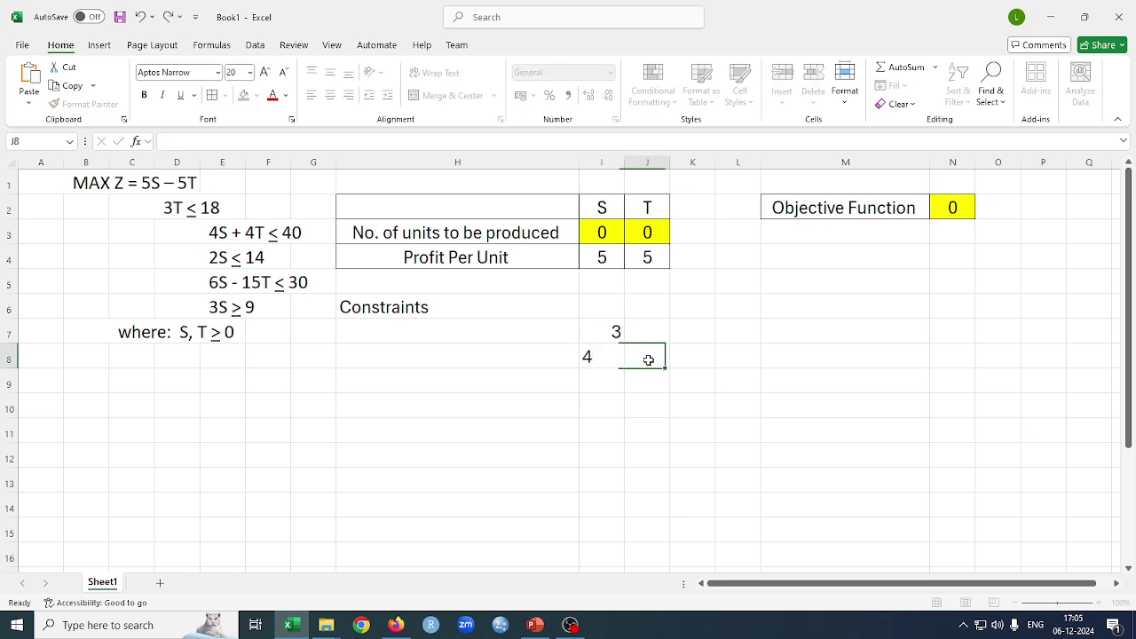
pyautogui.write('4')
pyautogui.click(666, 414)
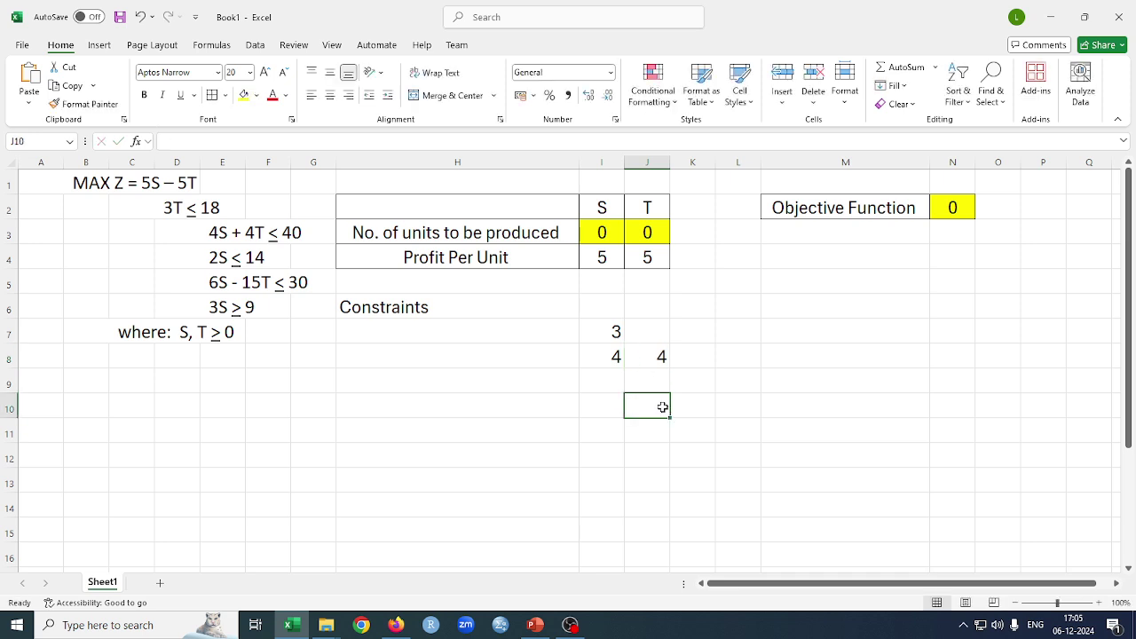
# Step: Enter 2 in I9 for the third constraint, and correct the first constraint by entering 3 in J7 and clearing I7
pyautogui.click(606, 381)
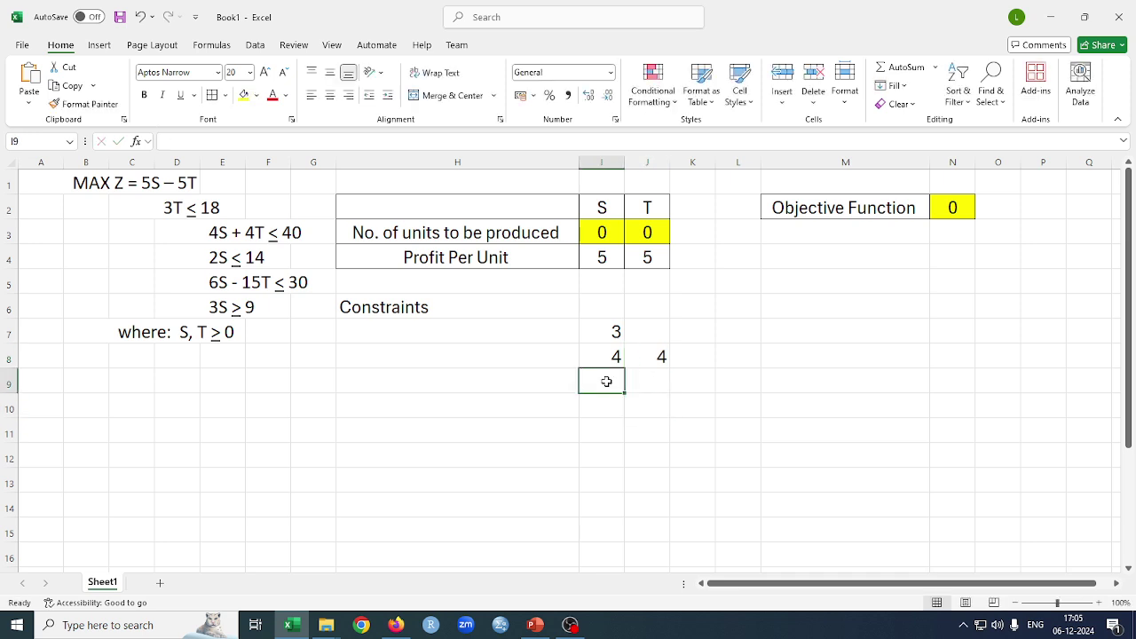
pyautogui.write('2')
pyautogui.click(650, 332)
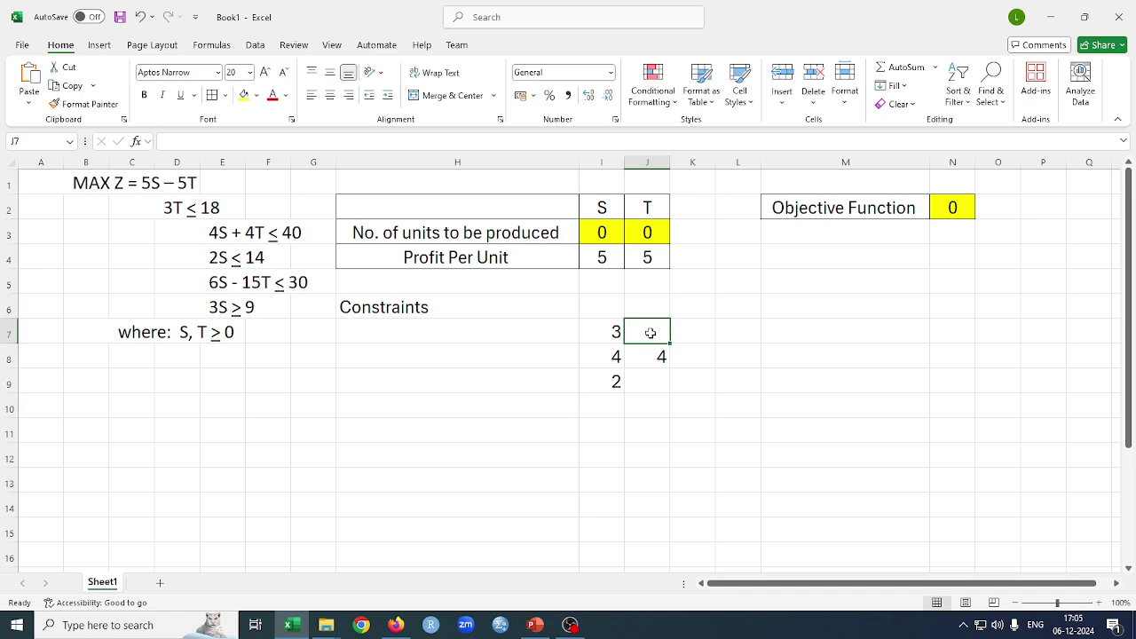
pyautogui.write('3')
pyautogui.click(610, 332)
pyautogui.press('Delete')
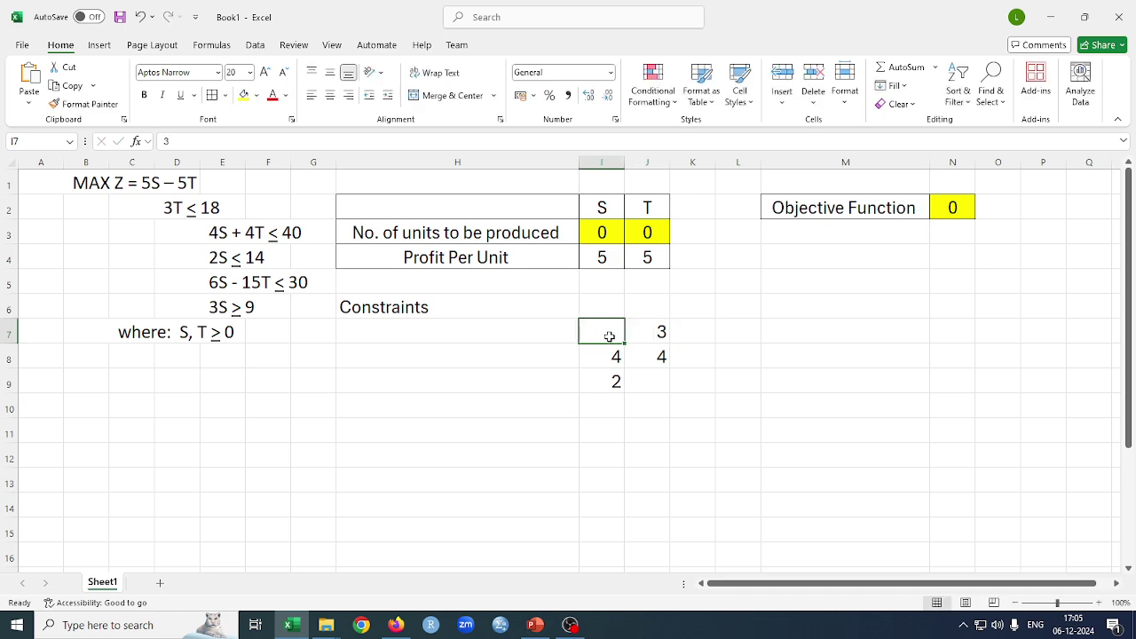
pyautogui.click(731, 421)
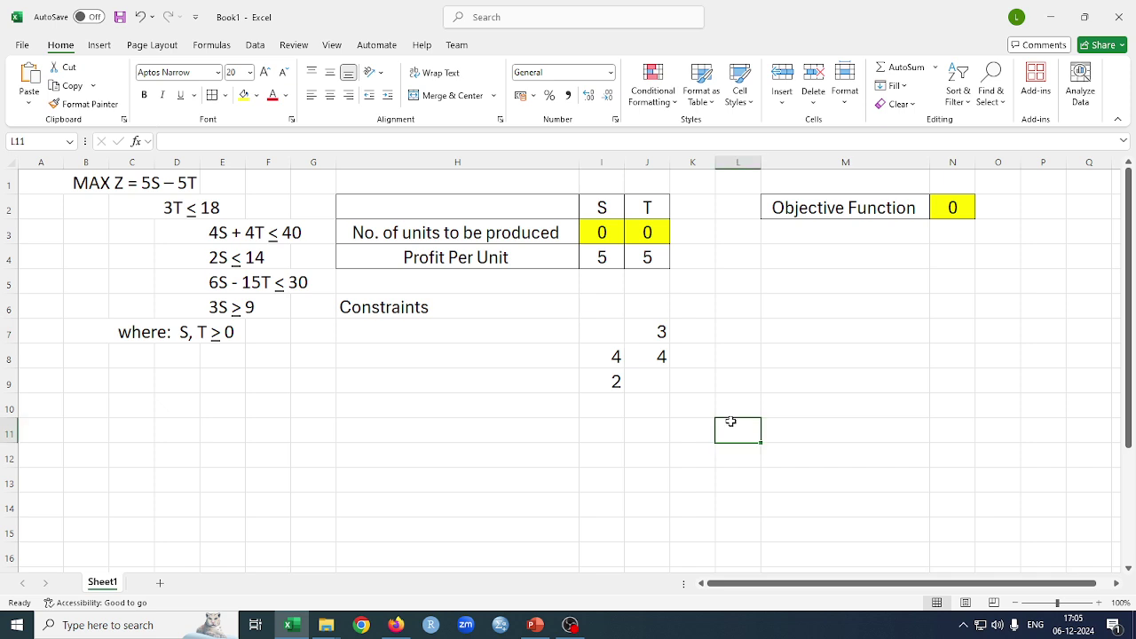
# Step: Enter the last two constraints' coefficients: 6 in I10, -15 in J10 and 3 in I11
pyautogui.click(616, 408)
pyautogui.write('6')
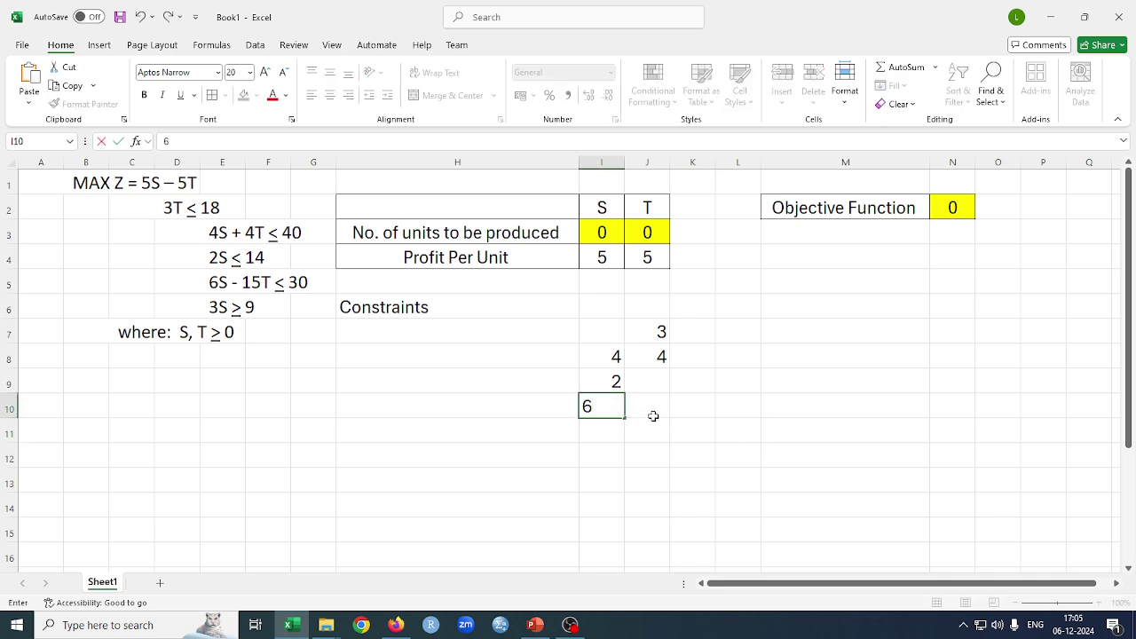
pyautogui.click(653, 412)
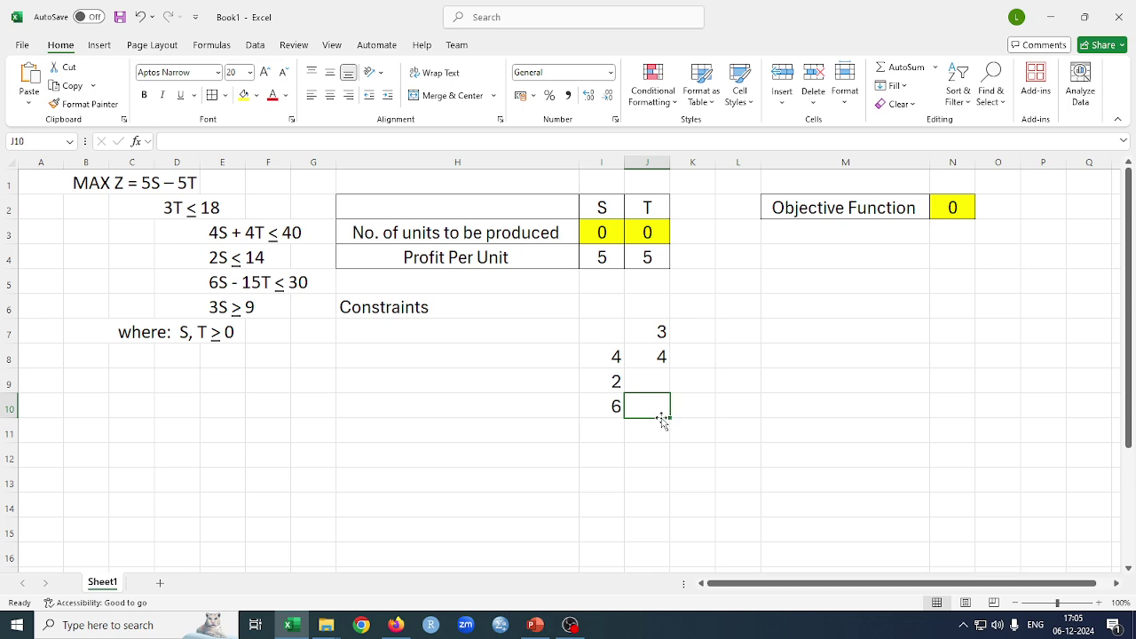
pyautogui.write('-15')
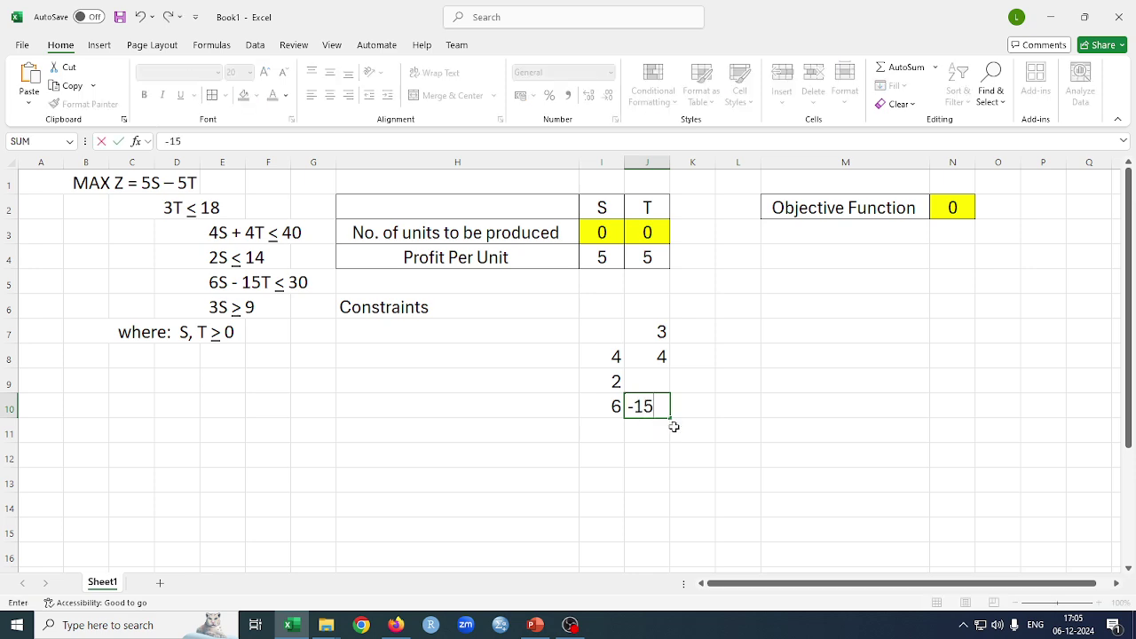
pyautogui.click(743, 448)
pyautogui.click(604, 431)
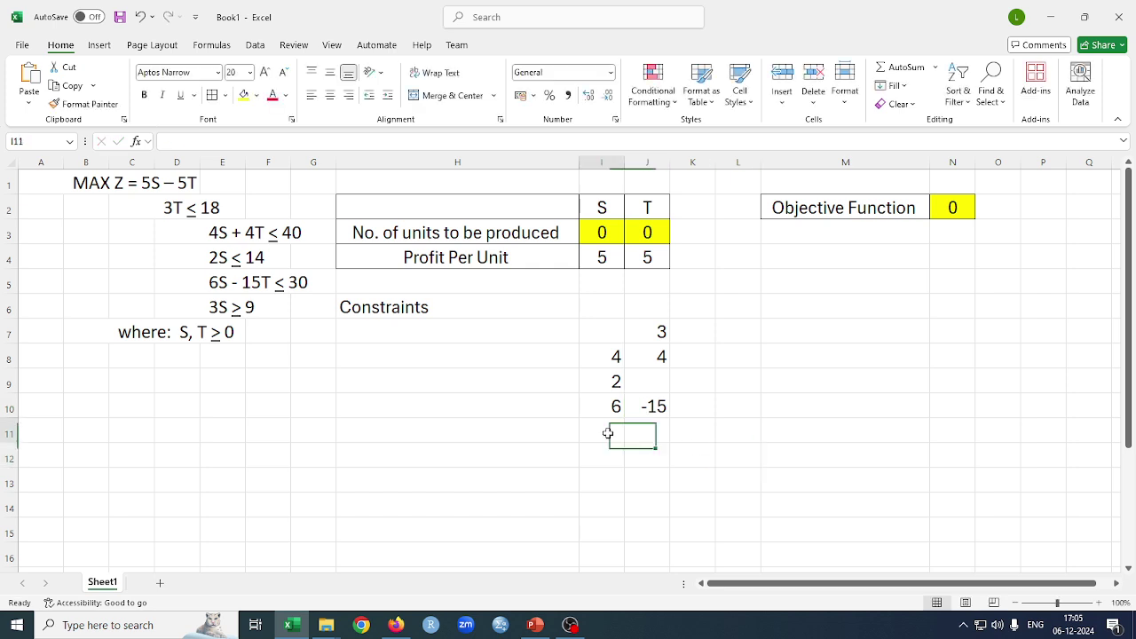
pyautogui.write('3')
pyautogui.click(771, 454)
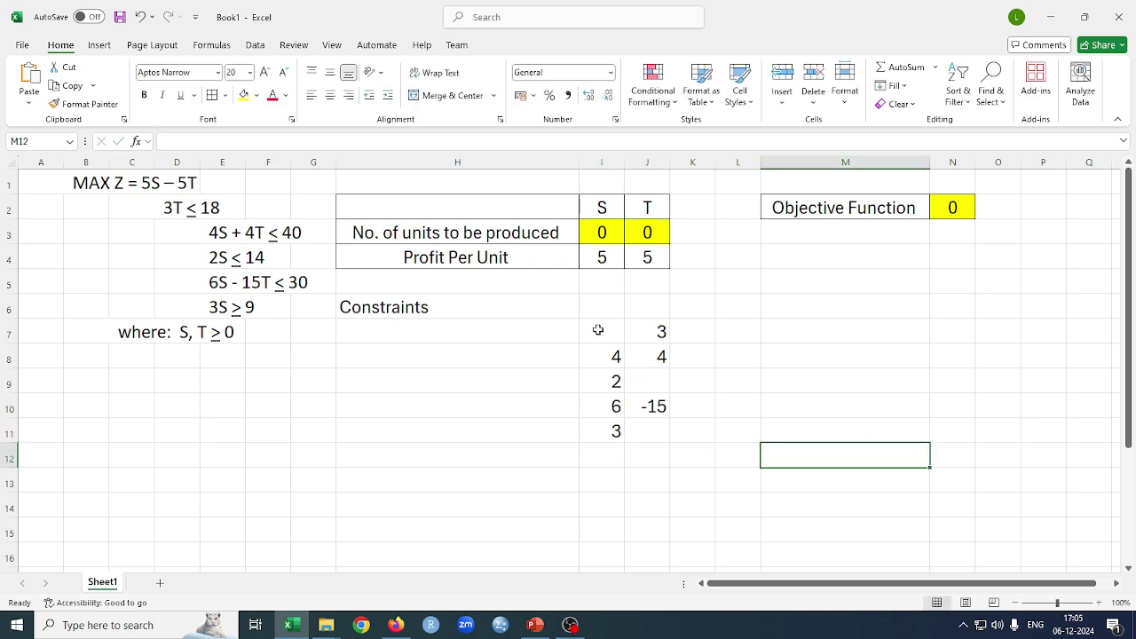
# Step: Apply borders to the constraint coefficients in I7:J11 and center them
pyautogui.moveTo(596, 331); pyautogui.dragTo(642, 431)
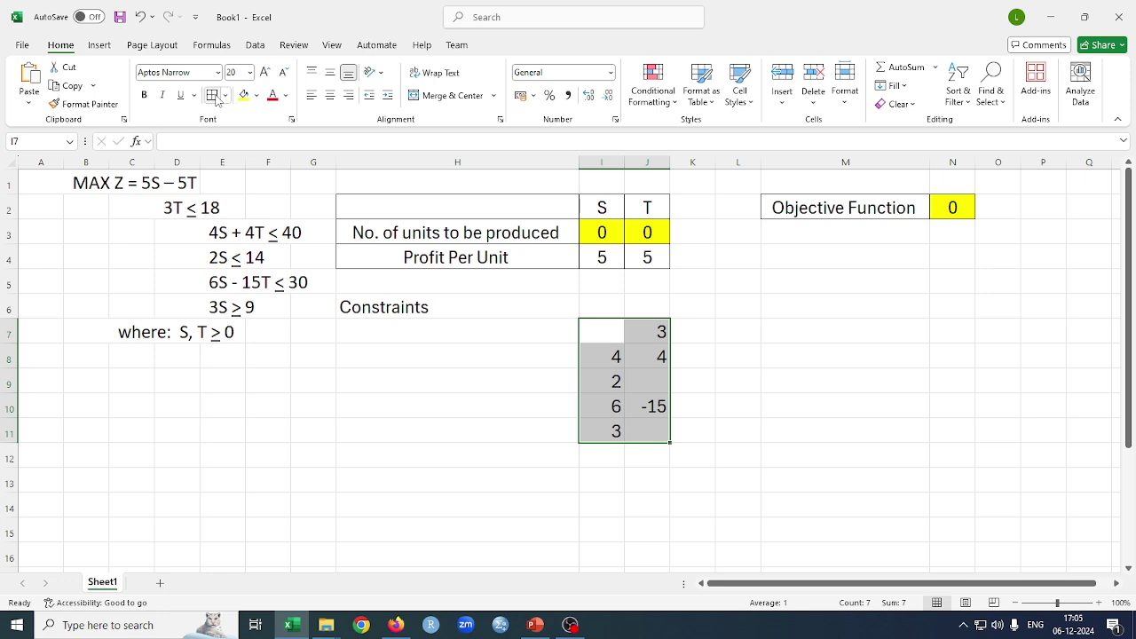
pyautogui.click(330, 95)
pyautogui.click(808, 431)
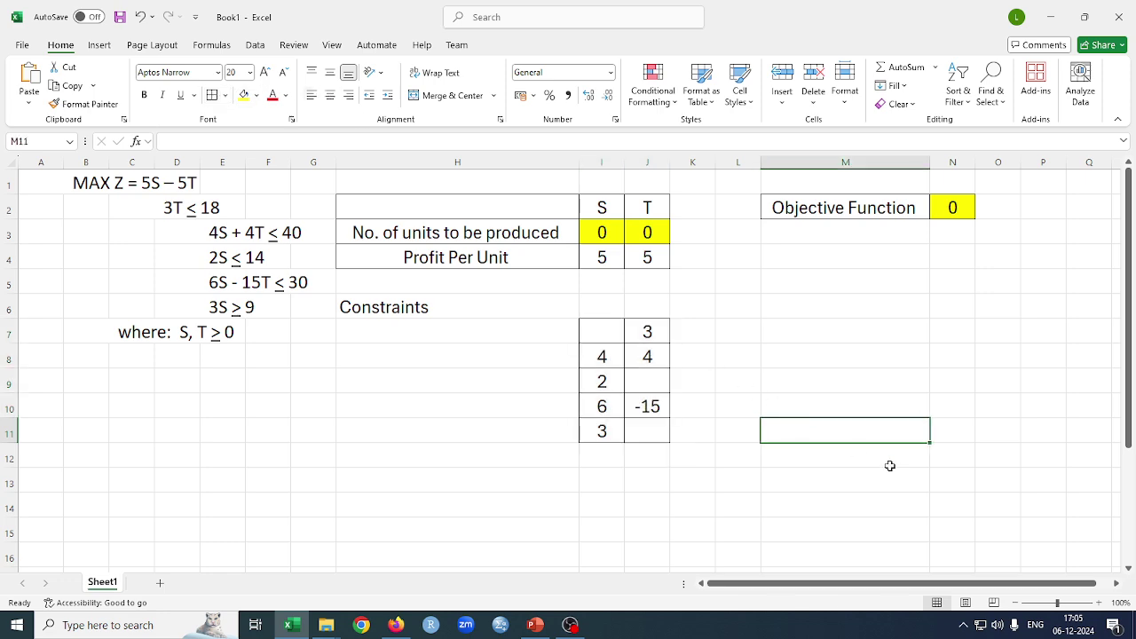
# Step: Enter the heading "Total Value" in L6 and widen column L to fit it
pyautogui.moveTo(761, 162); pyautogui.dragTo(780, 163)
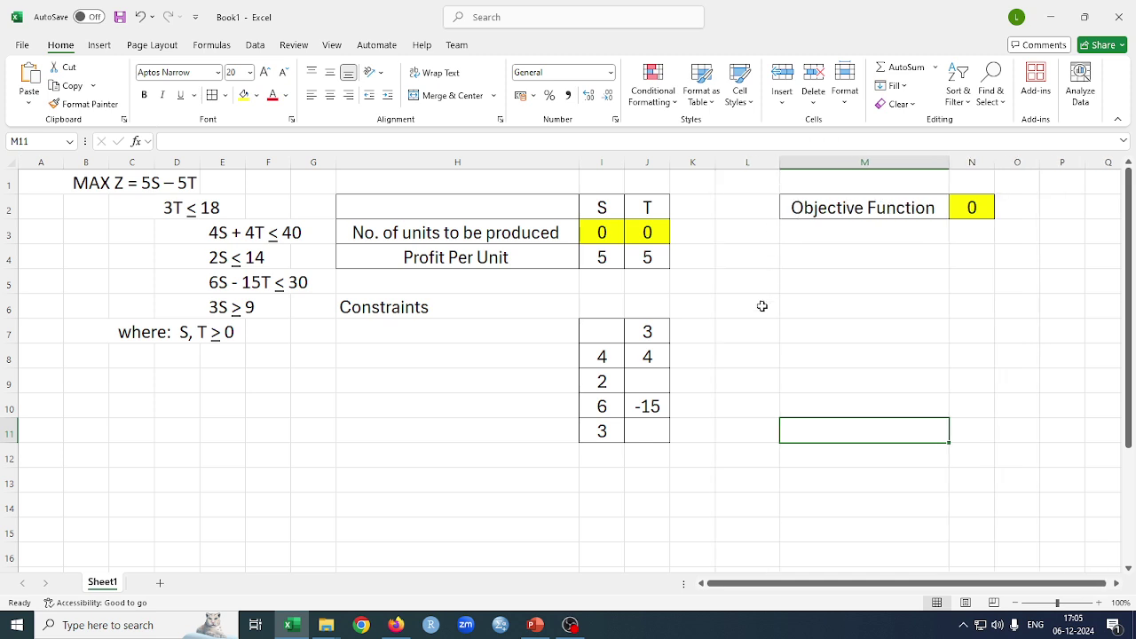
pyautogui.click(750, 303)
pyautogui.write('T')
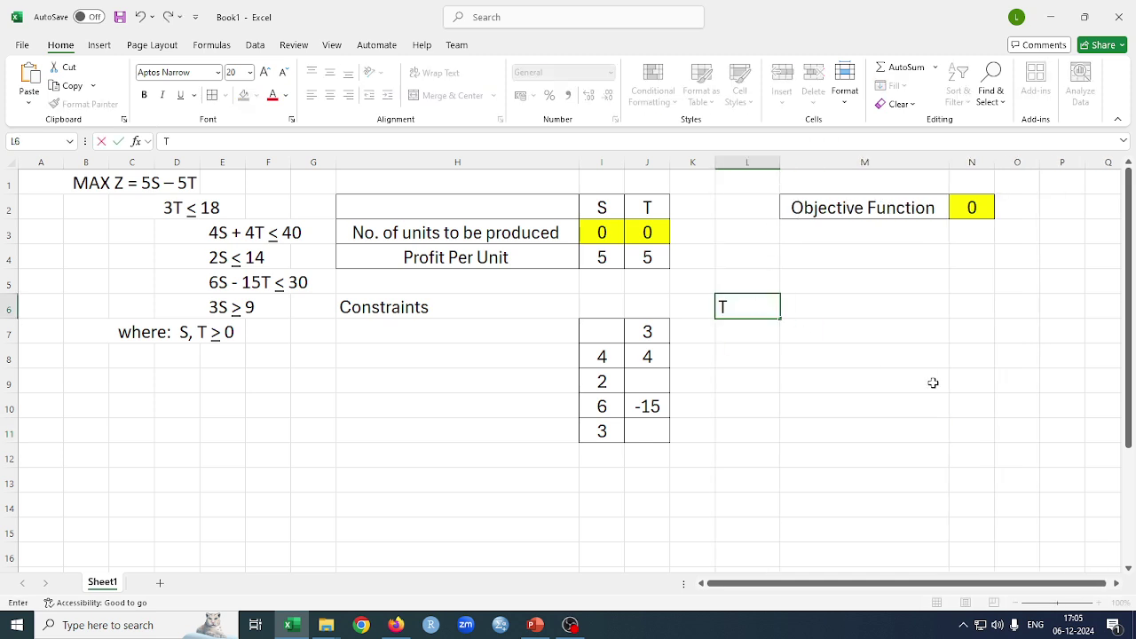
pyautogui.write('otal Value')
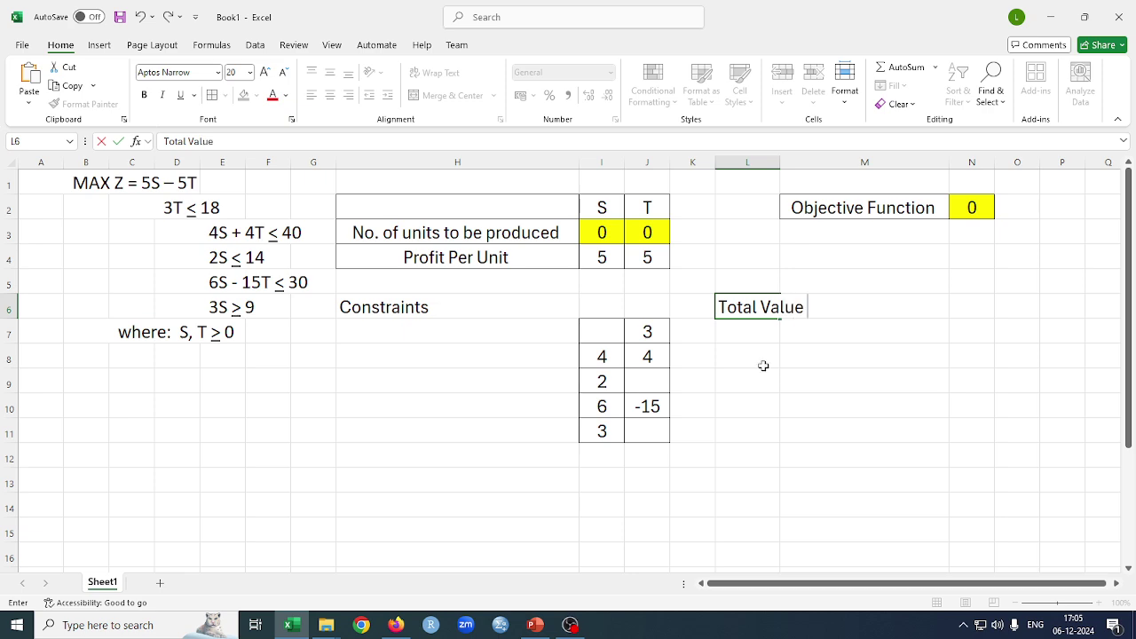
pyautogui.click(769, 377)
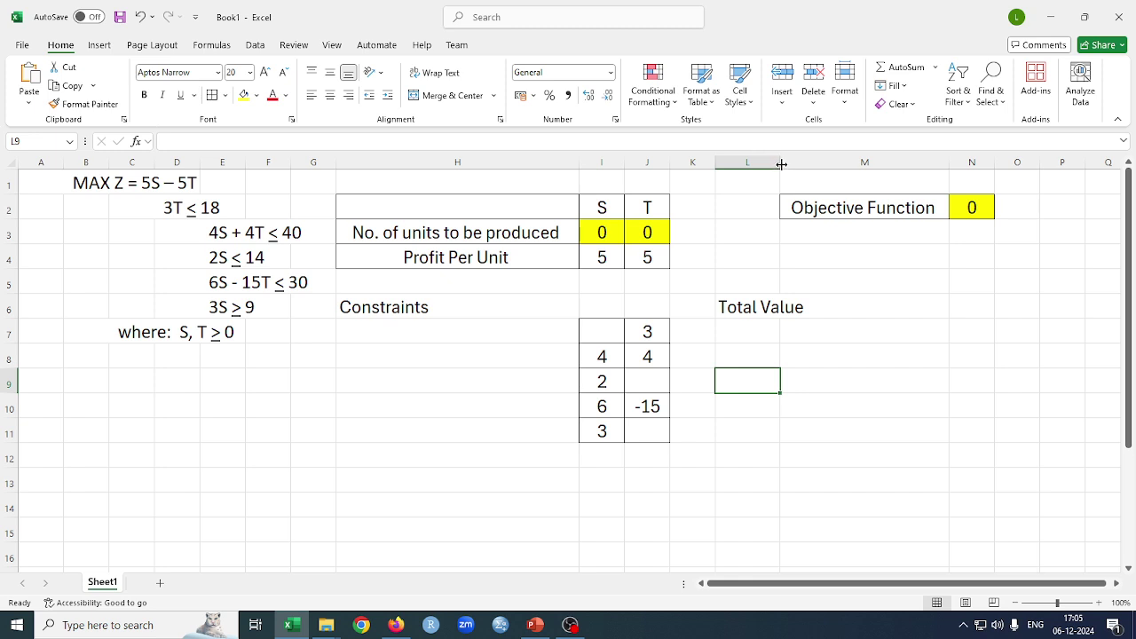
pyautogui.moveTo(781, 164); pyautogui.dragTo(818, 164)
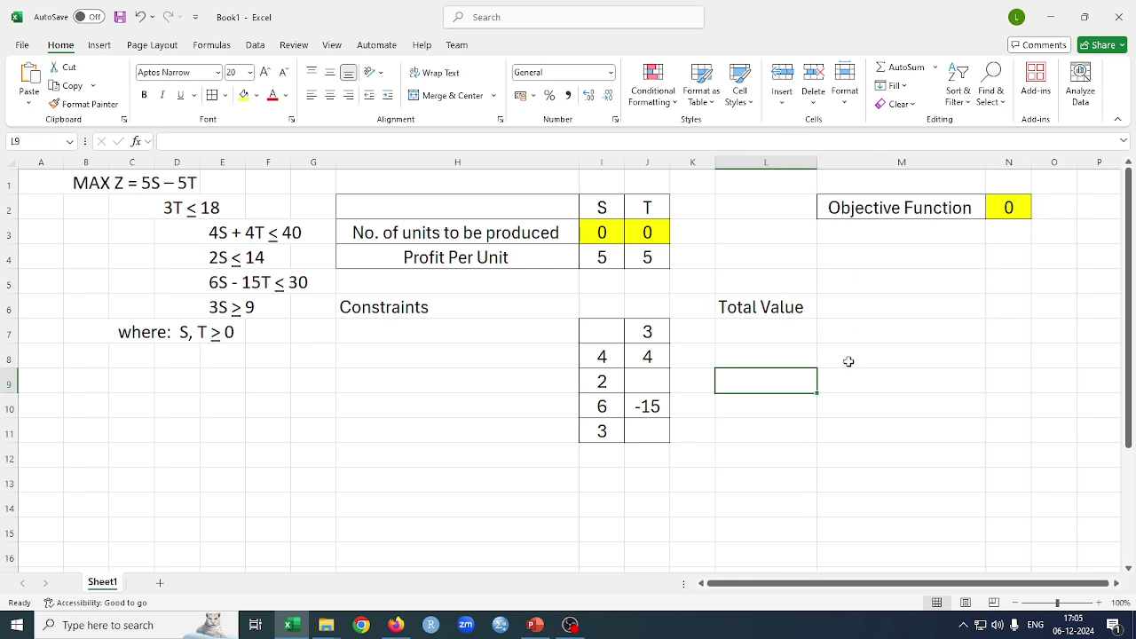
# Step: Apply borders to the cells L7:L11 below the Total Value heading
pyautogui.moveTo(761, 336); pyautogui.dragTo(769, 435)
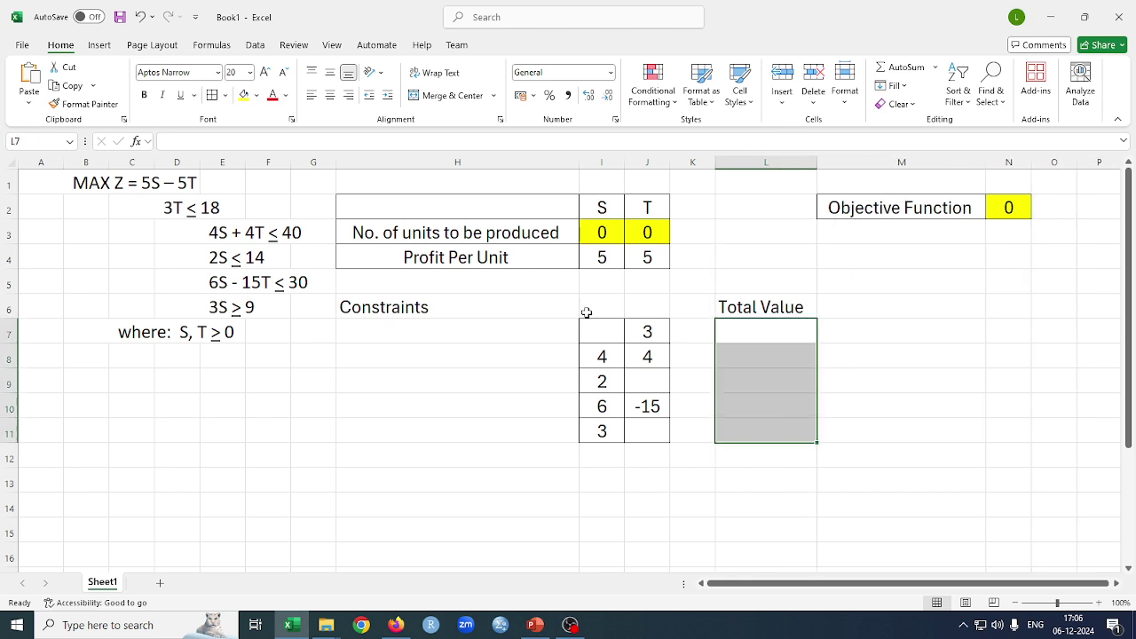
pyautogui.click(214, 94)
pyautogui.click(902, 406)
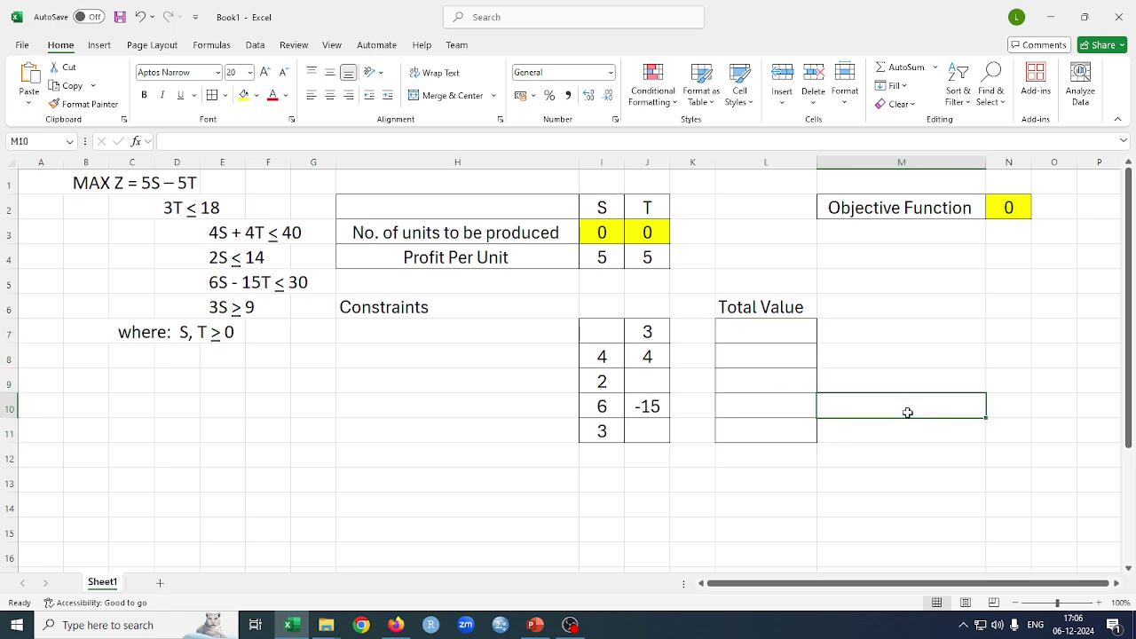
# Step: Enter the first constraint's total value formula =J7*J3 in cell L7
pyautogui.click(775, 334)
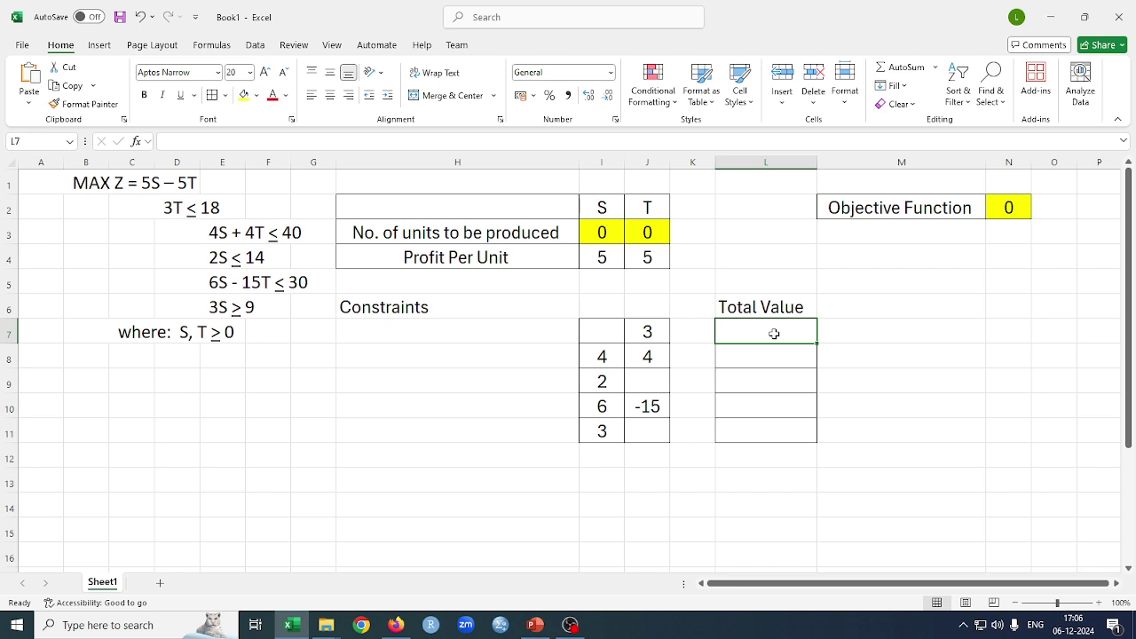
pyautogui.write('=')
pyautogui.click(650, 332)
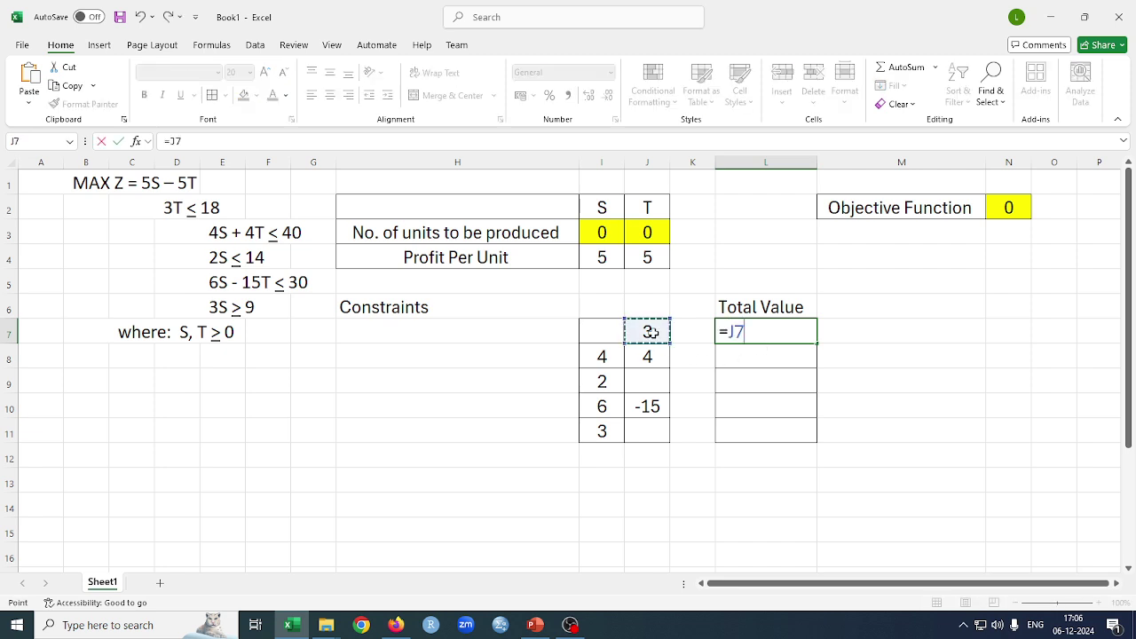
pyautogui.write('*')
pyautogui.click(650, 233)
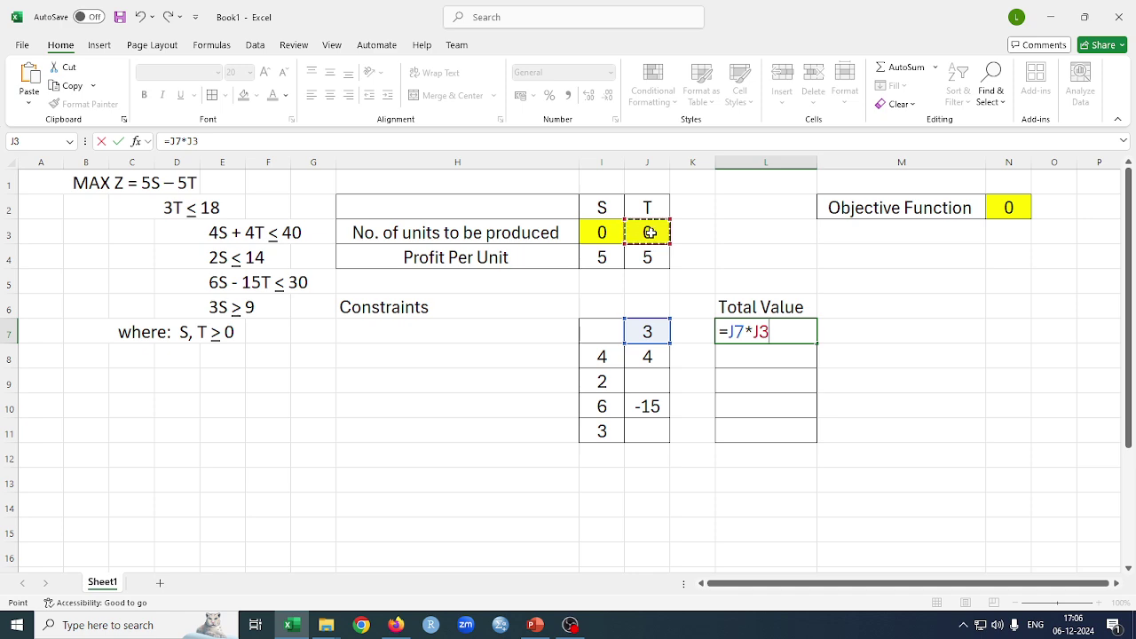
pyautogui.press('Return')
# Step: Enter the second constraint's total value formula =I8*I3+J8*J3 in cell L8
pyautogui.write('=')
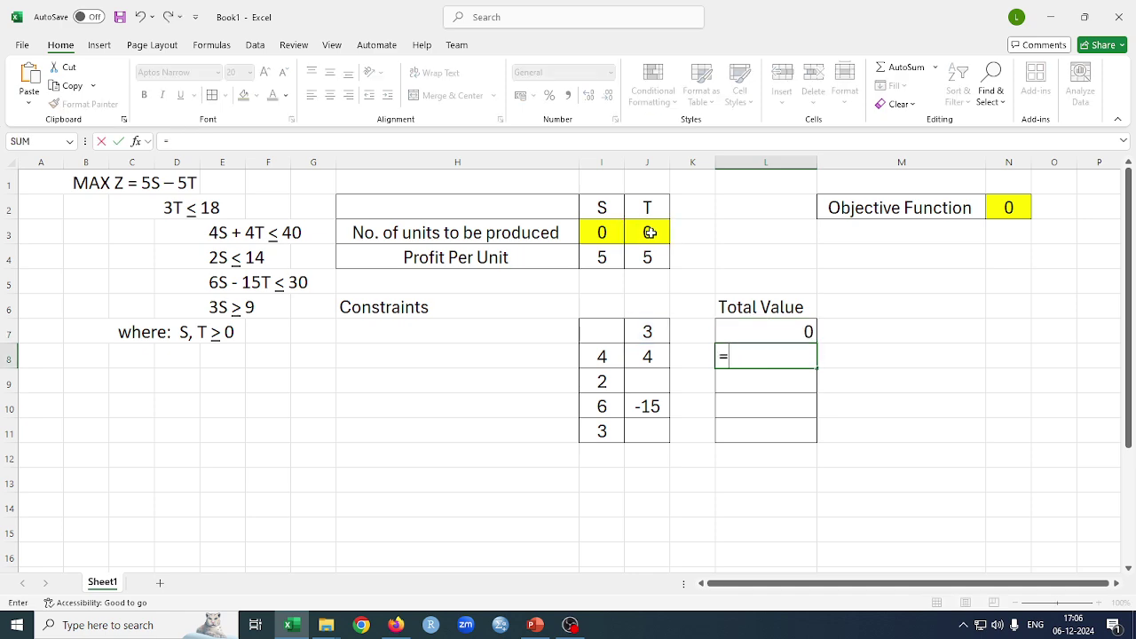
pyautogui.click(602, 356)
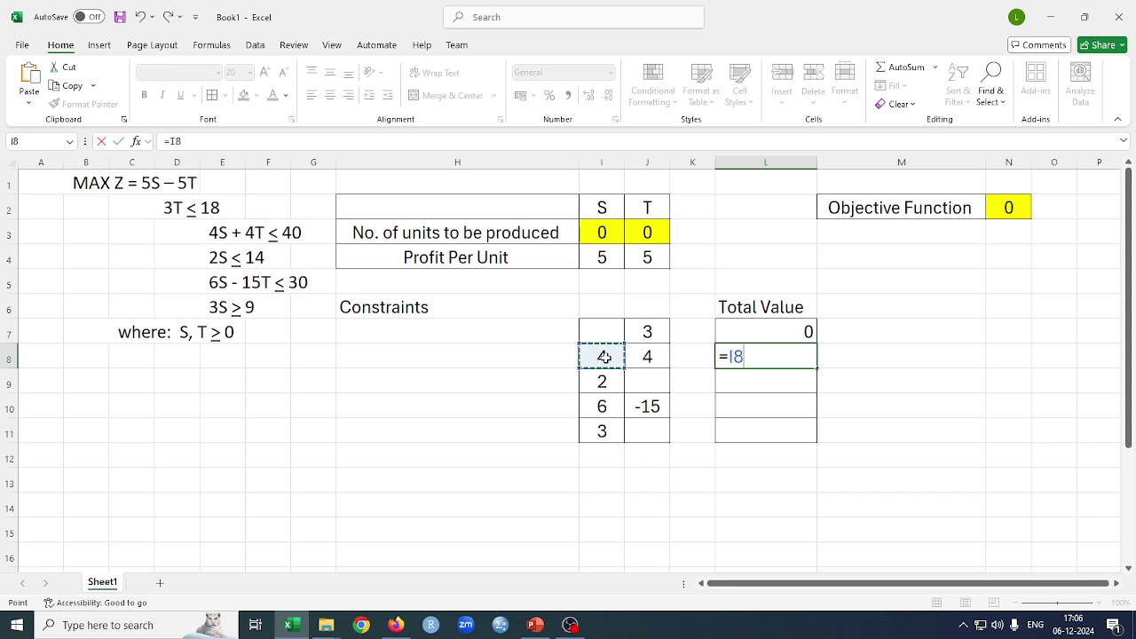
pyautogui.write('*')
pyautogui.click(604, 232)
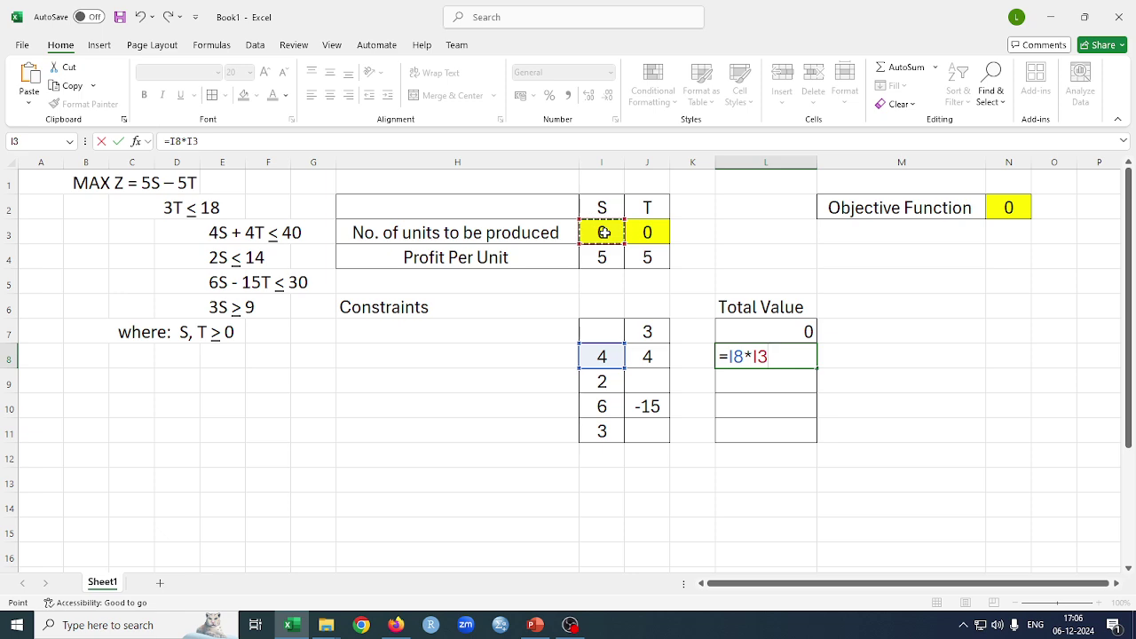
pyautogui.write('+')
pyautogui.click(652, 356)
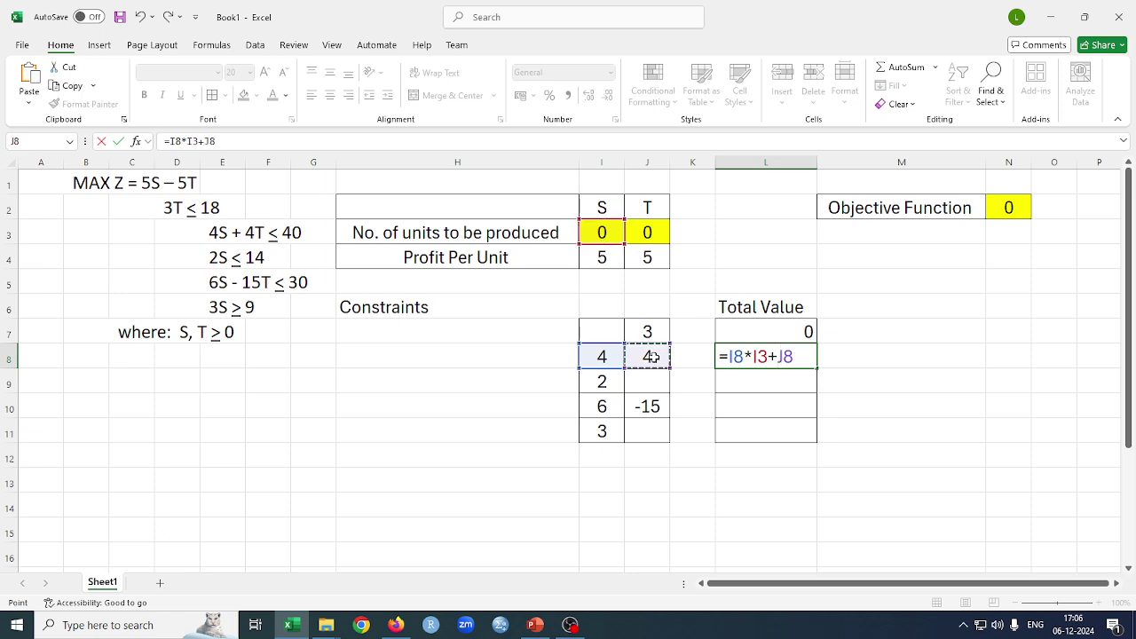
pyautogui.write('*')
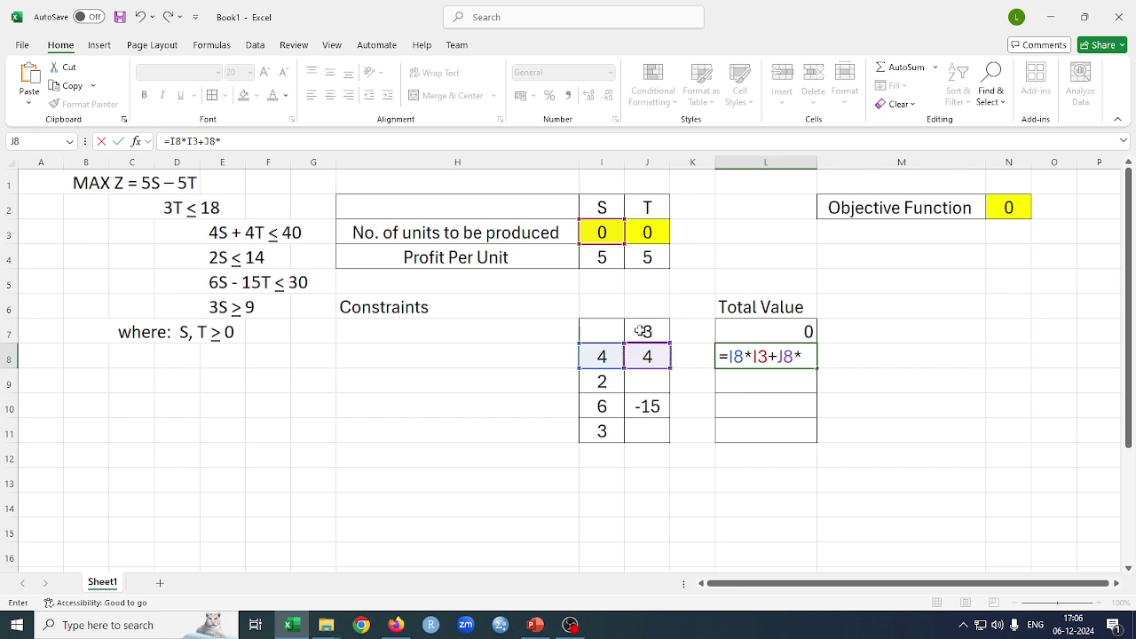
pyautogui.click(647, 231)
pyautogui.press('Return')
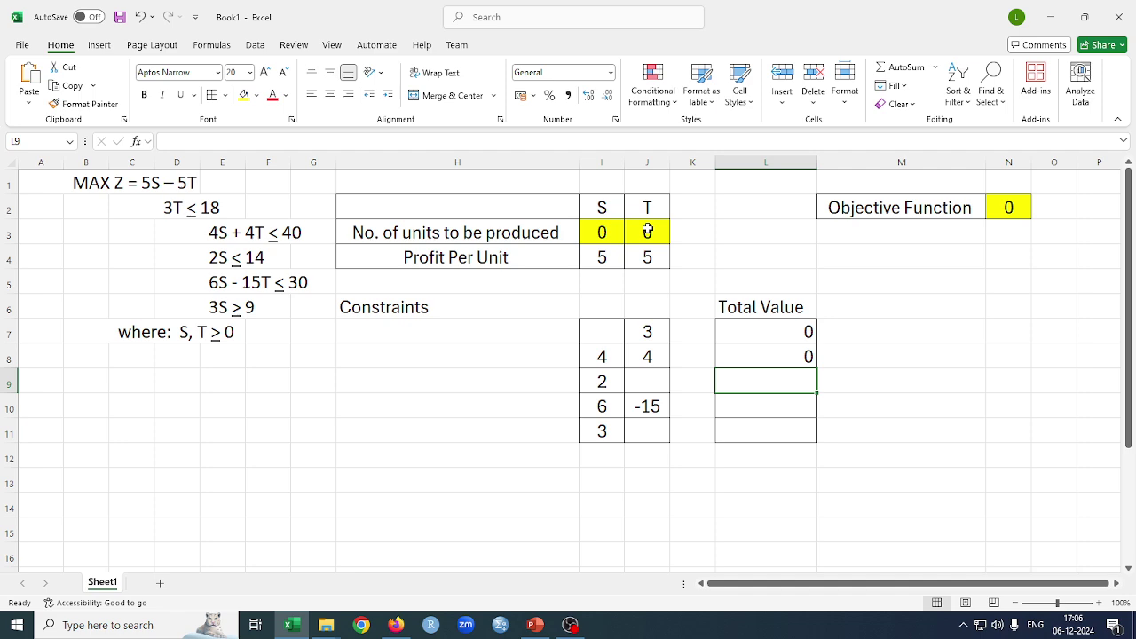
# Step: Enter the third constraint's total value formula =I9*I3 in cell L9
pyautogui.write('=')
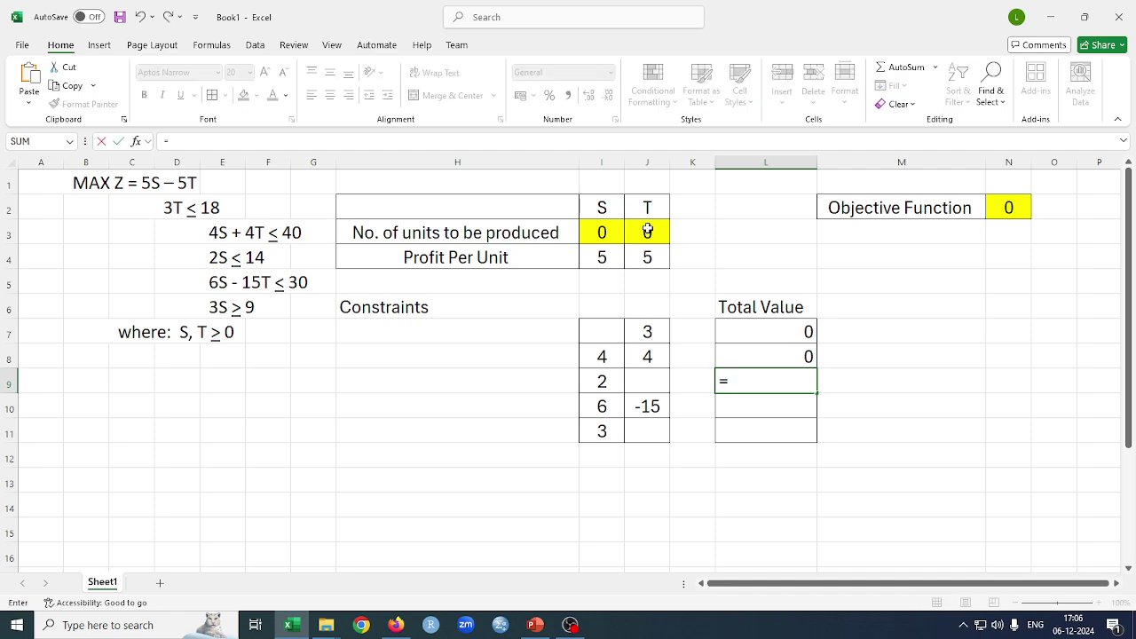
pyautogui.click(602, 381)
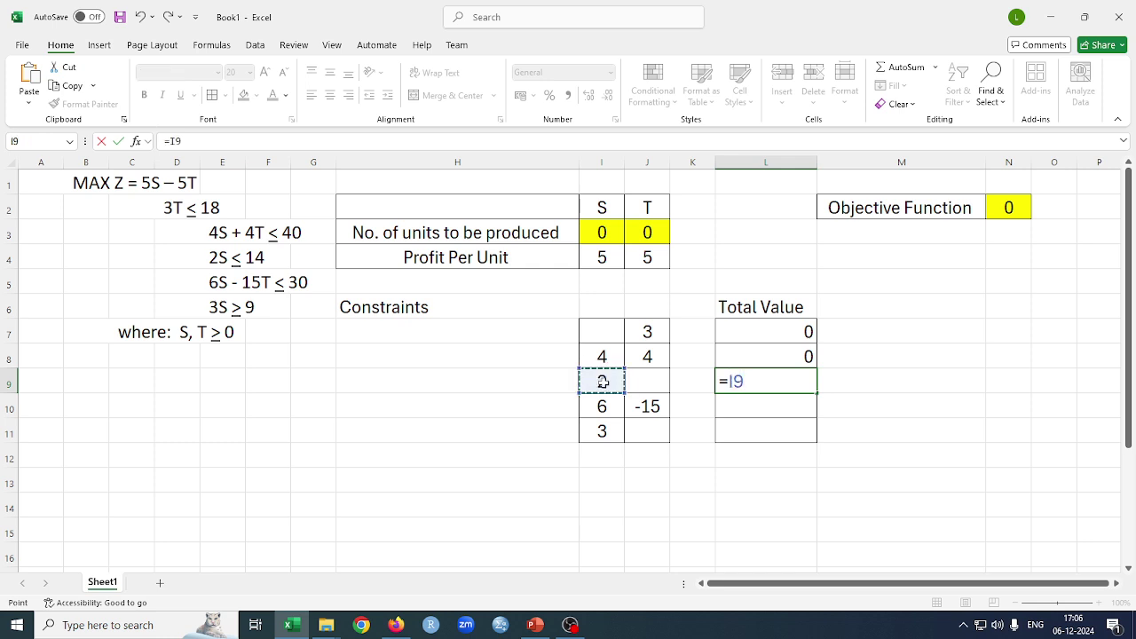
pyautogui.write('*')
pyautogui.click(599, 232)
pyautogui.press('Return')
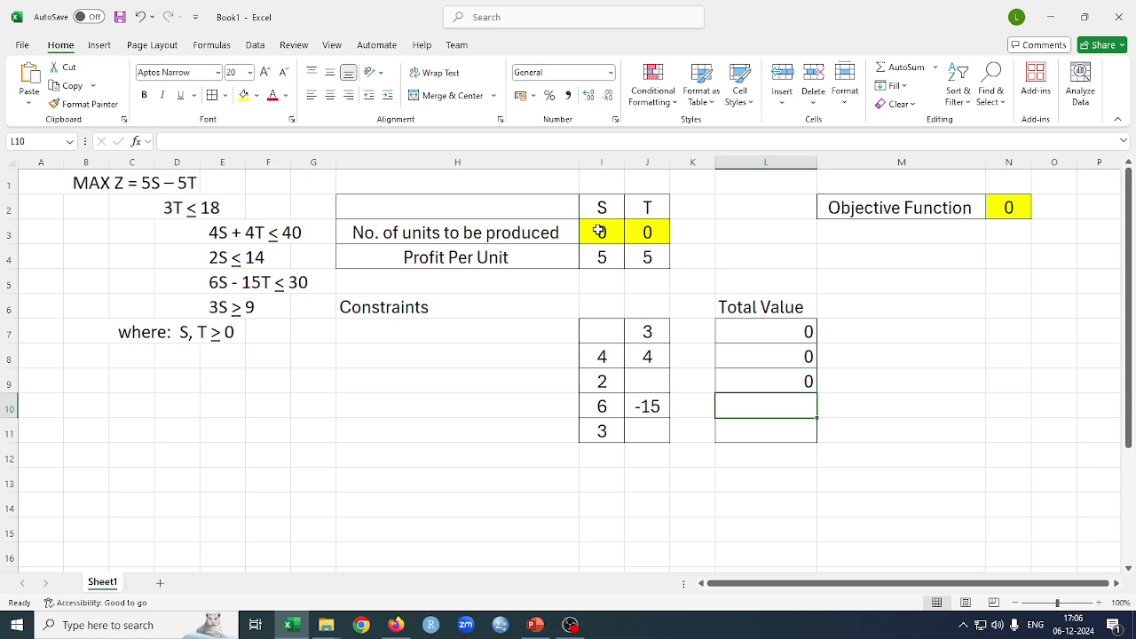
# Step: Enter the fourth constraint's total value formula =I10*I3+J10*J3 in cell L10
pyautogui.write('=')
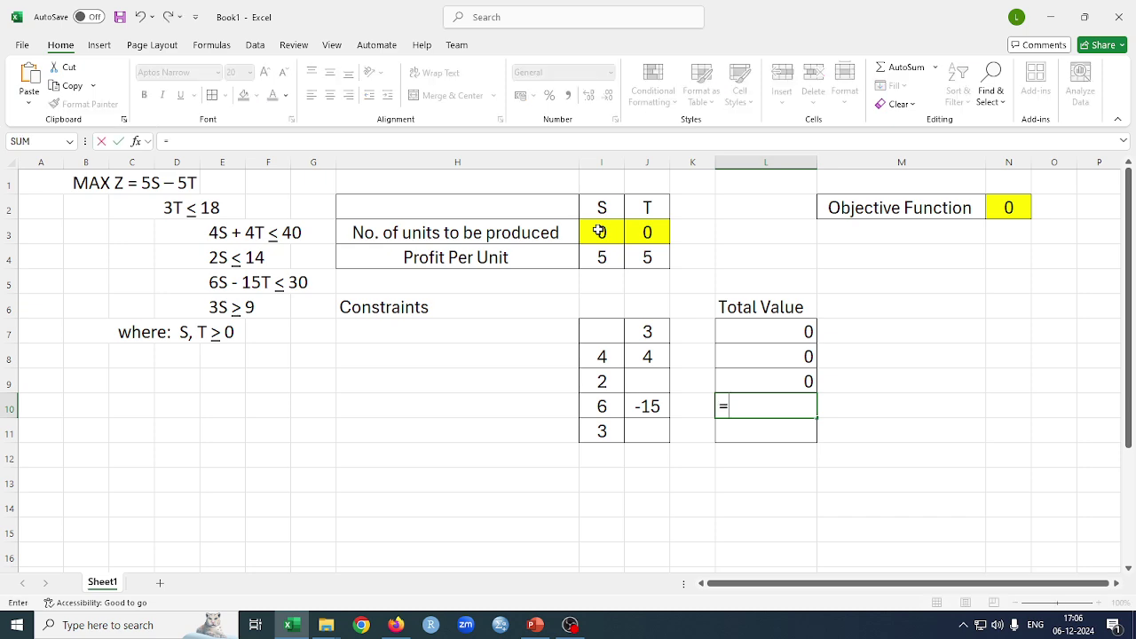
pyautogui.click(607, 408)
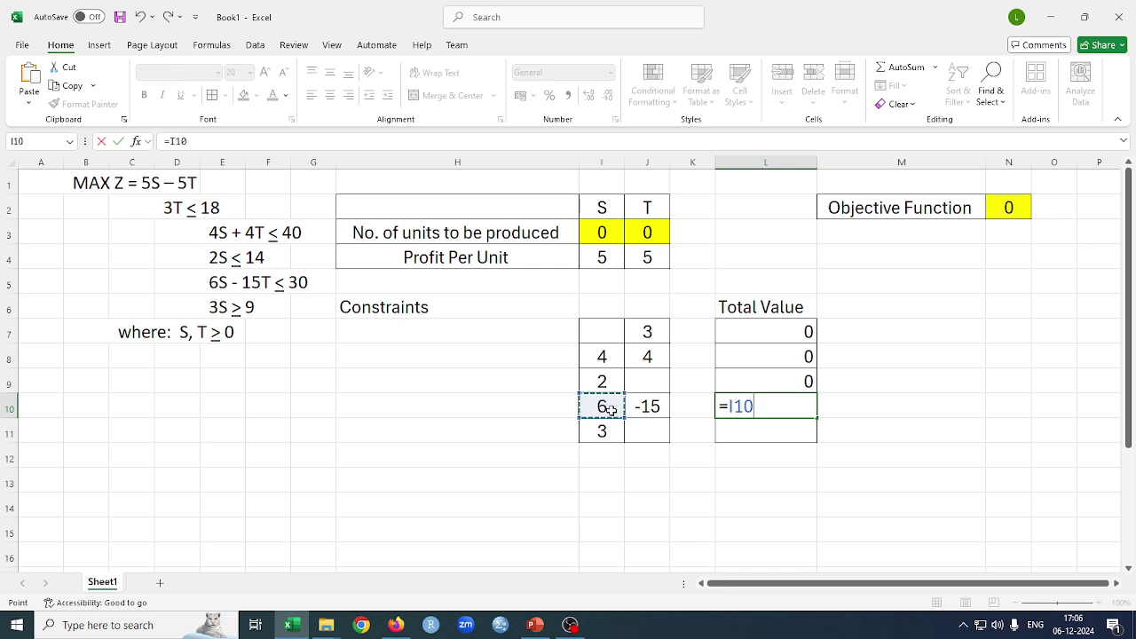
pyautogui.write('*')
pyautogui.click(600, 233)
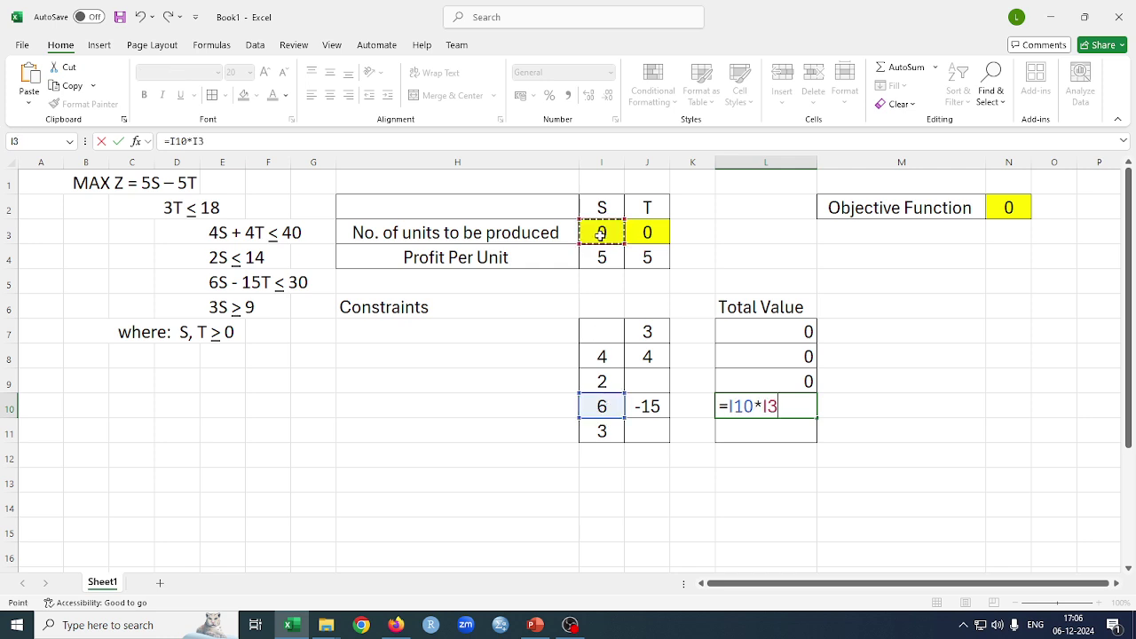
pyautogui.write('+')
pyautogui.click(654, 407)
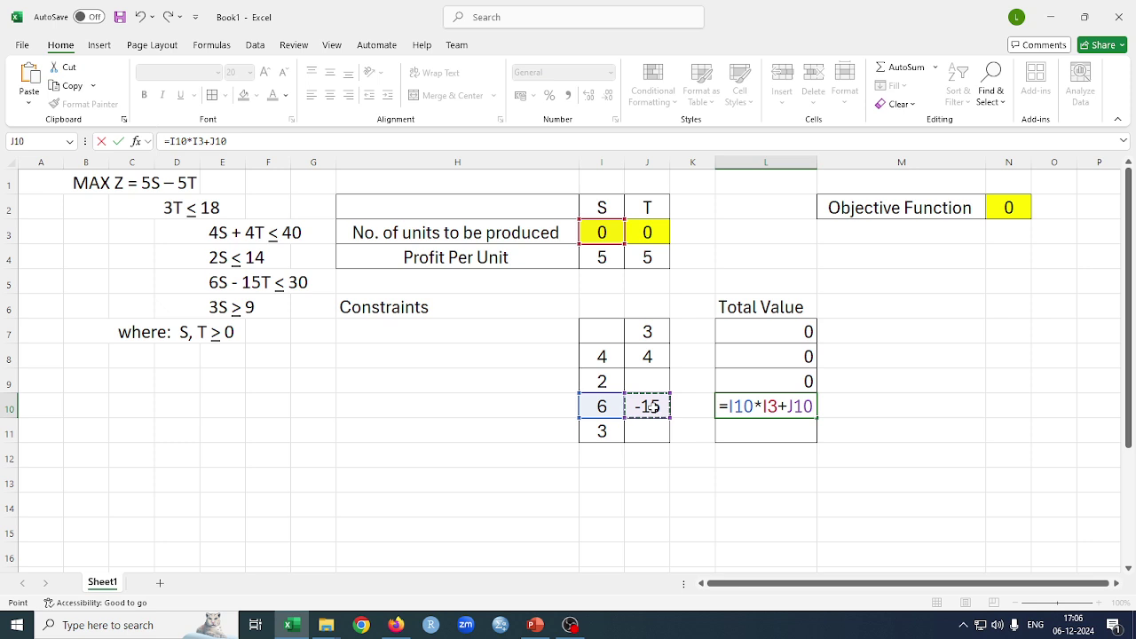
pyautogui.write('*')
pyautogui.click(648, 232)
pyautogui.press('Return')
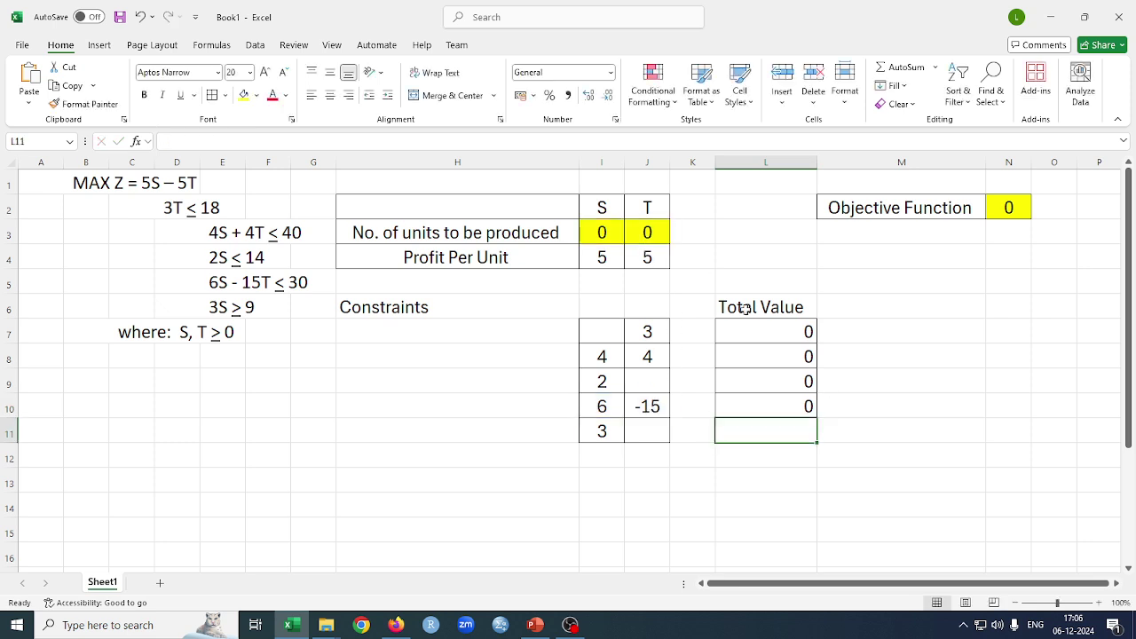
# Step: Enter the fifth constraint's total value formula =I11*I3 in cell L11 and center the total values in L7:L11
pyautogui.write('=')
pyautogui.click(604, 431)
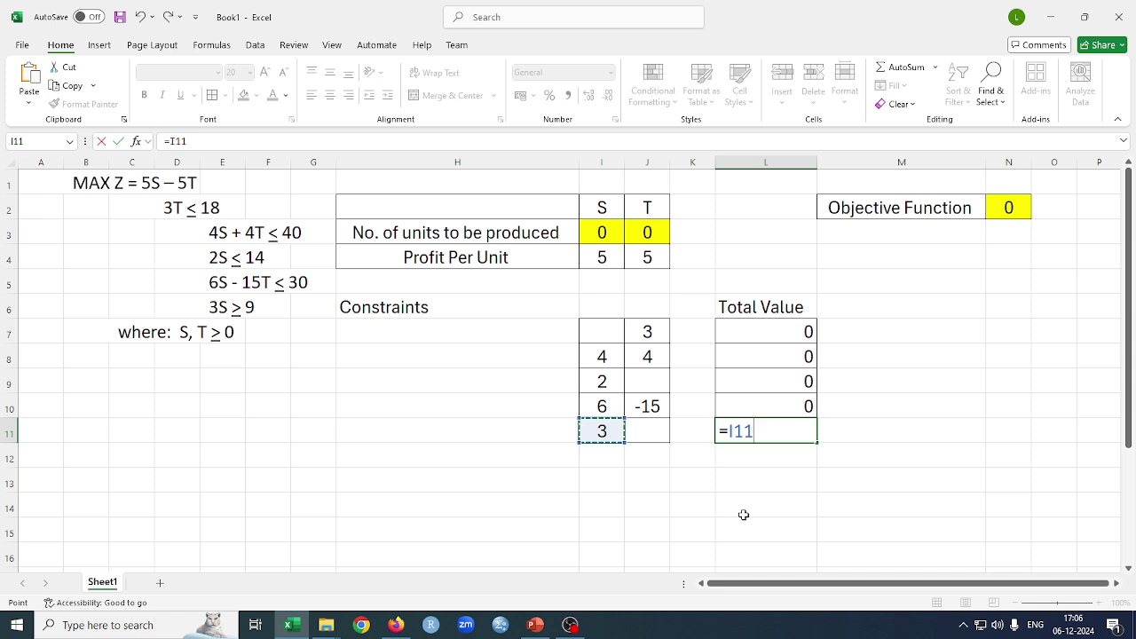
pyautogui.write('*')
pyautogui.click(602, 232)
pyautogui.press('Return')
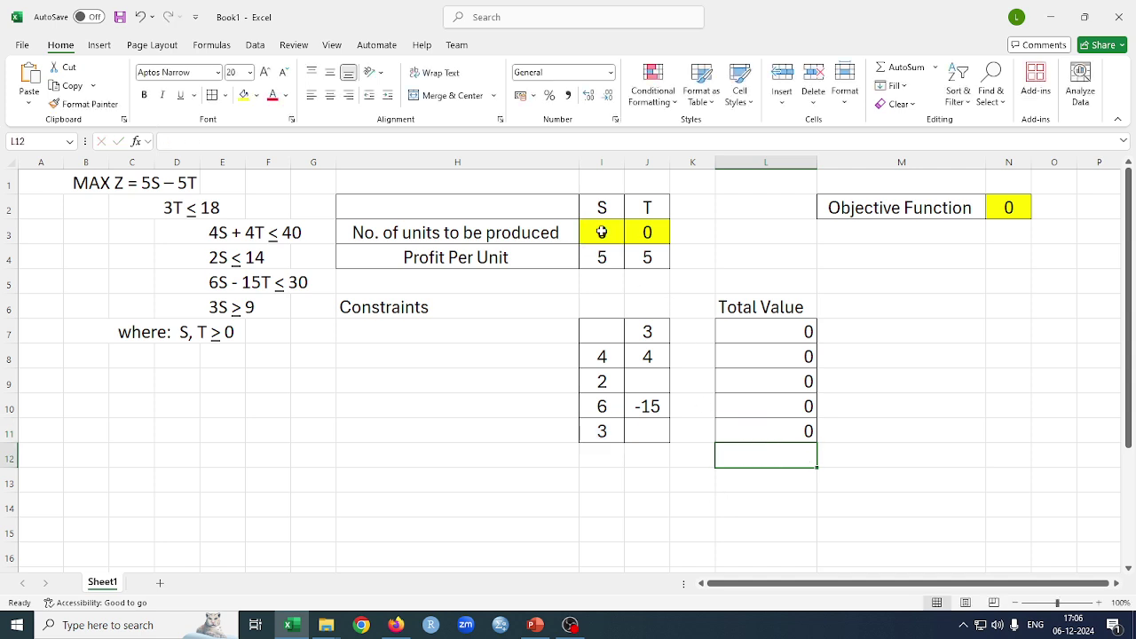
pyautogui.moveTo(769, 330); pyautogui.dragTo(767, 432)
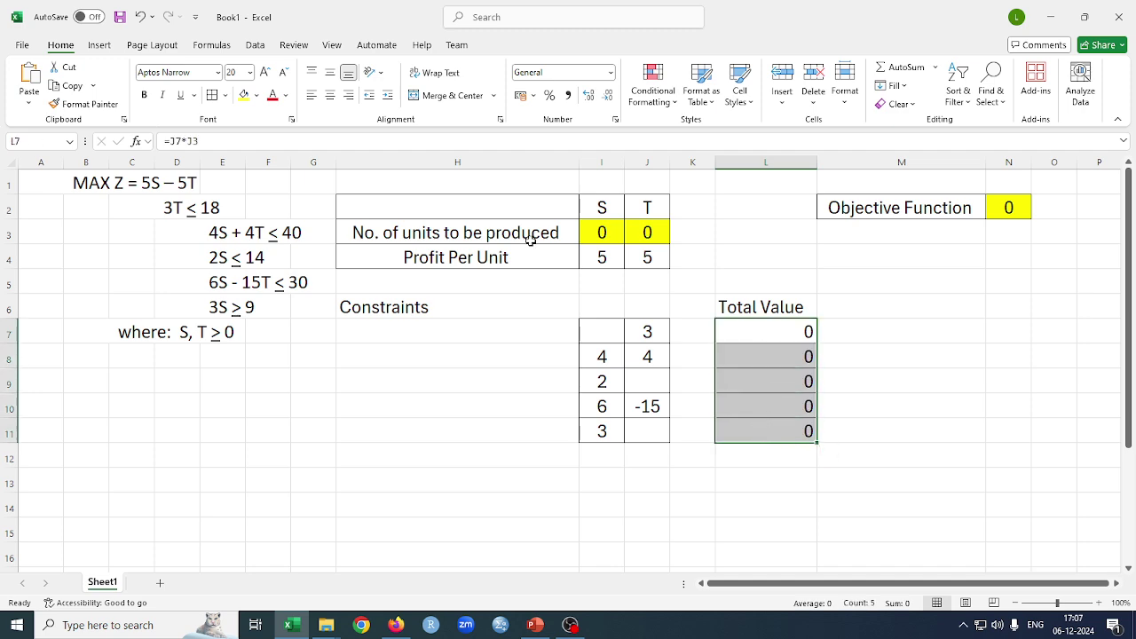
pyautogui.click(329, 95)
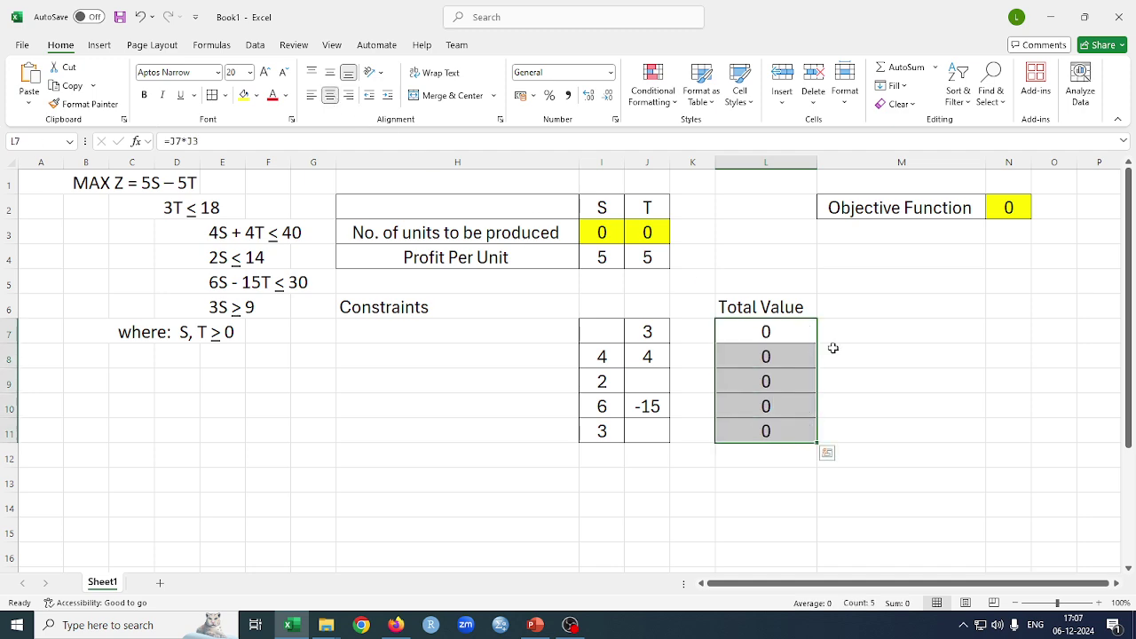
# Step: Enter the heading "Availability" in N6 and widen column N to fit it
pyautogui.click(1000, 308)
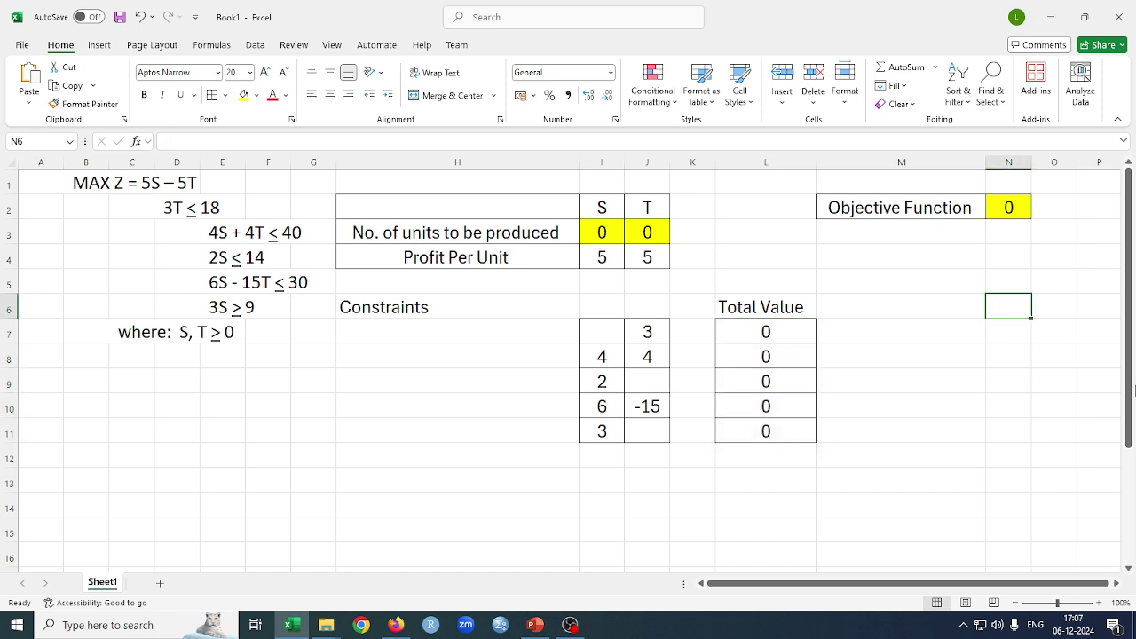
pyautogui.write('Avail')
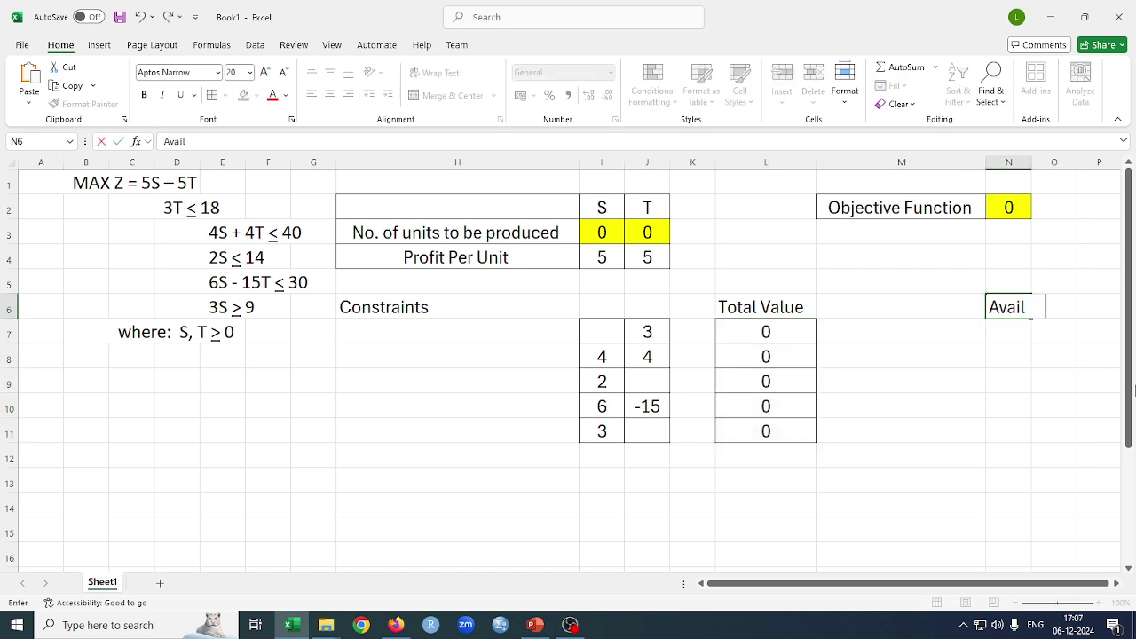
pyautogui.write('ability')
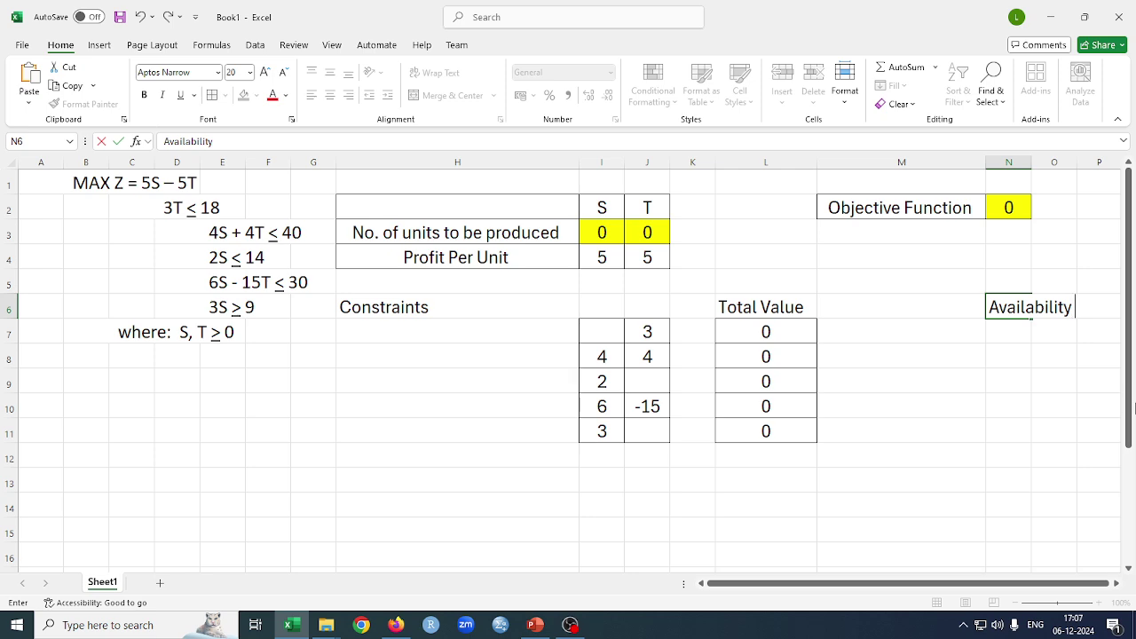
pyautogui.click(1010, 385)
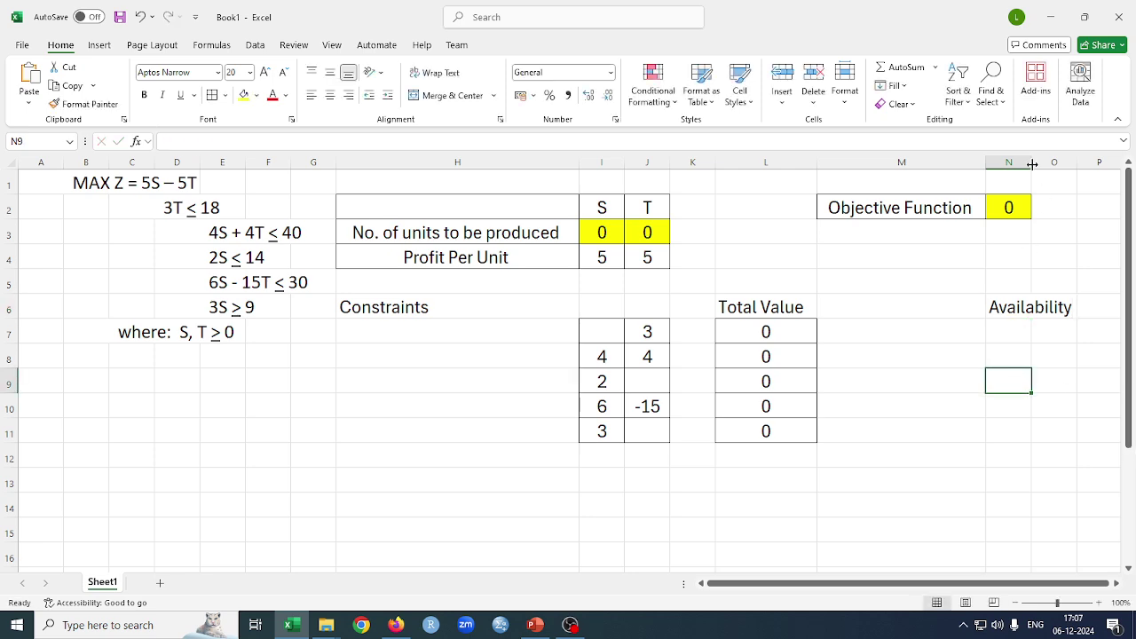
pyautogui.moveTo(1032, 165); pyautogui.dragTo(1090, 193)
# Step: Apply borders to the Availability heading and the cells below it in N6:N11
pyautogui.moveTo(1025, 308); pyautogui.dragTo(1020, 432)
pyautogui.click(212, 95)
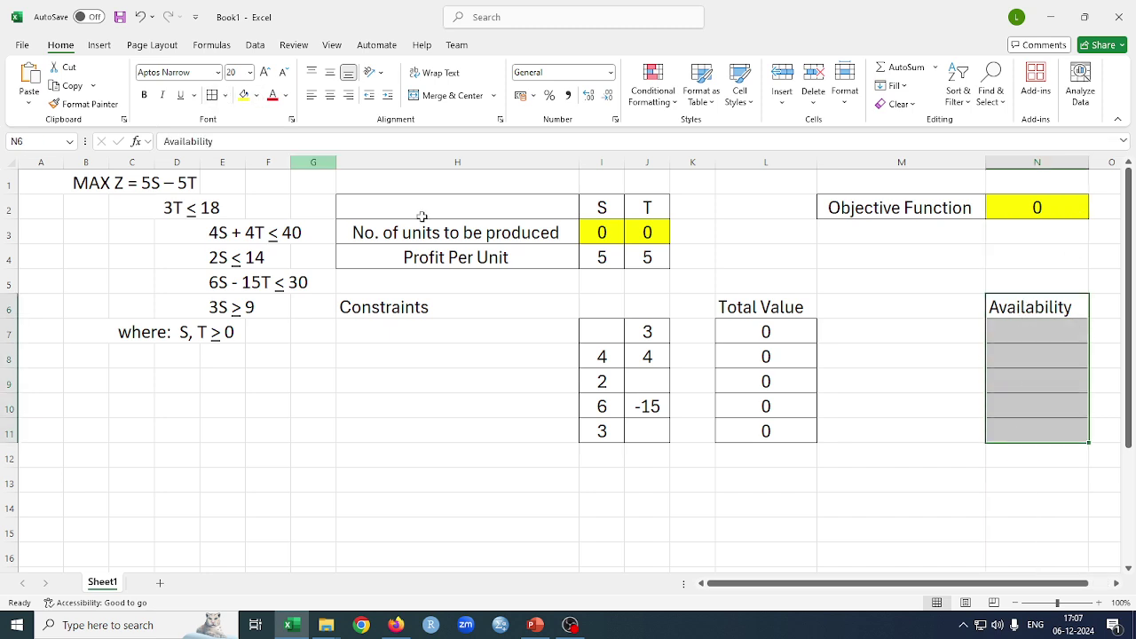
pyautogui.click(1040, 401)
# Step: Enter the constraint limits 18, 40, 14, 30 and 9 in cells N7 to N11 under Availability
pyautogui.click(1039, 337)
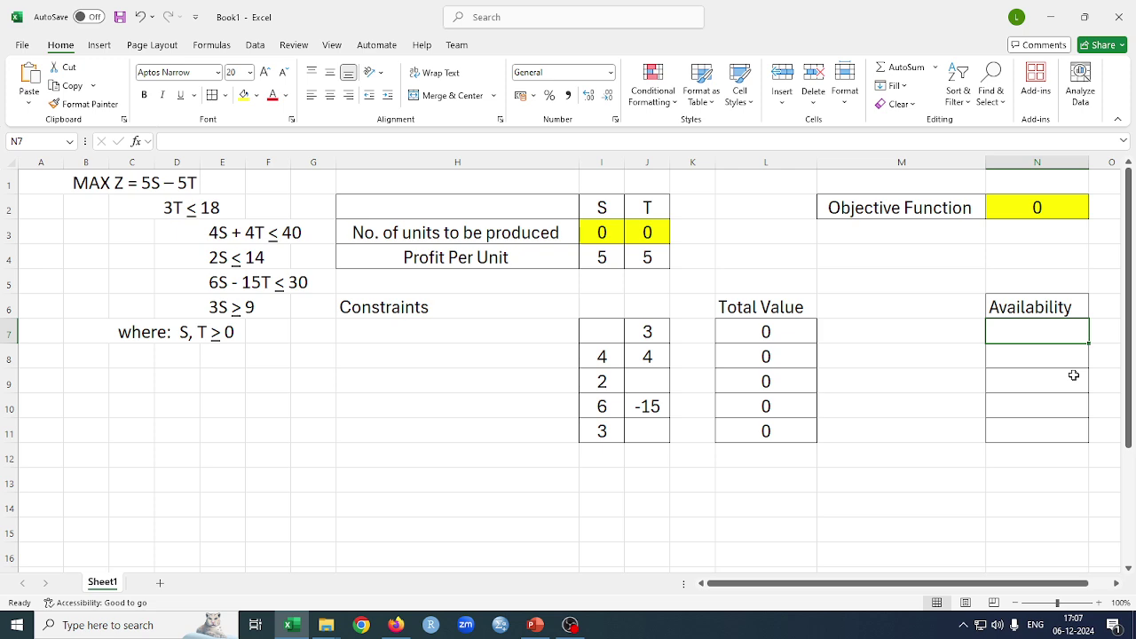
pyautogui.write('18')
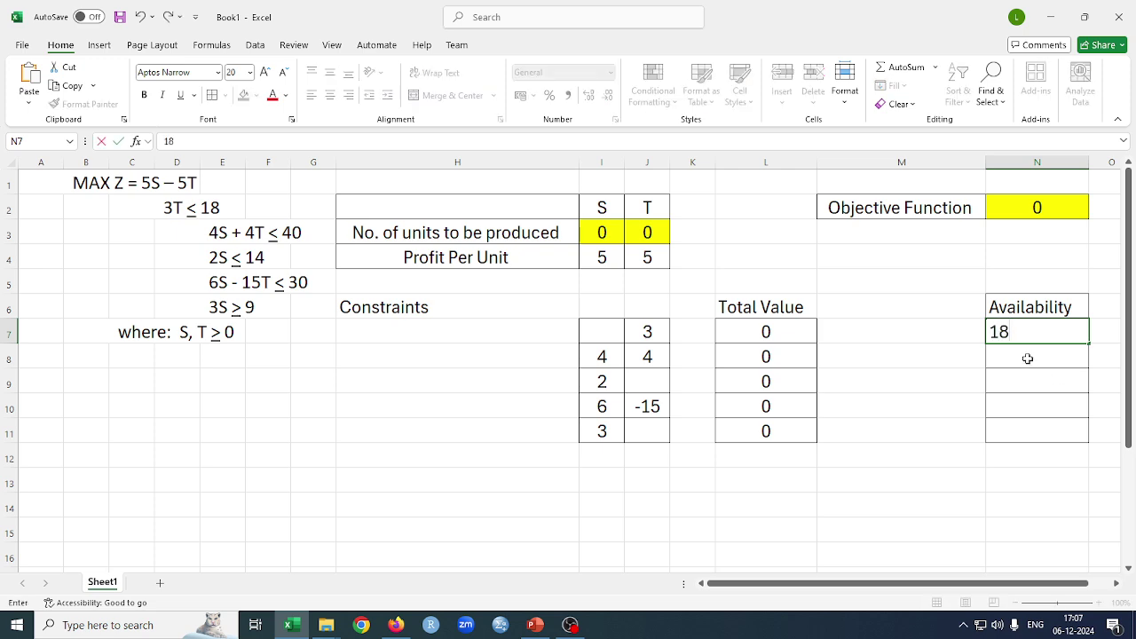
pyautogui.press('Return')
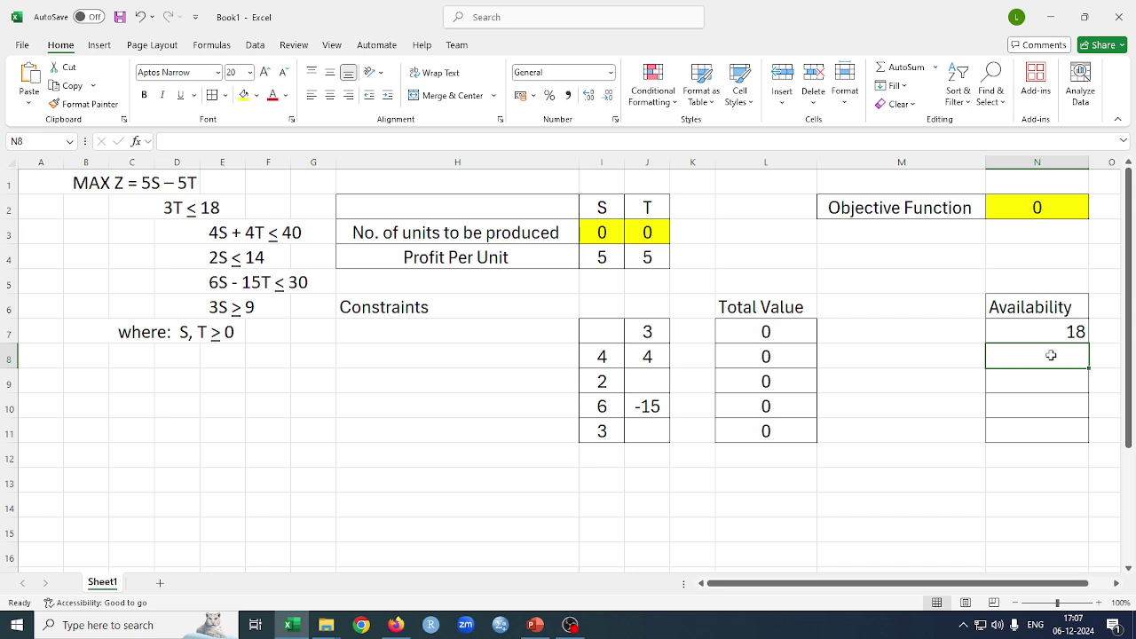
pyautogui.write('40')
pyautogui.press('Return')
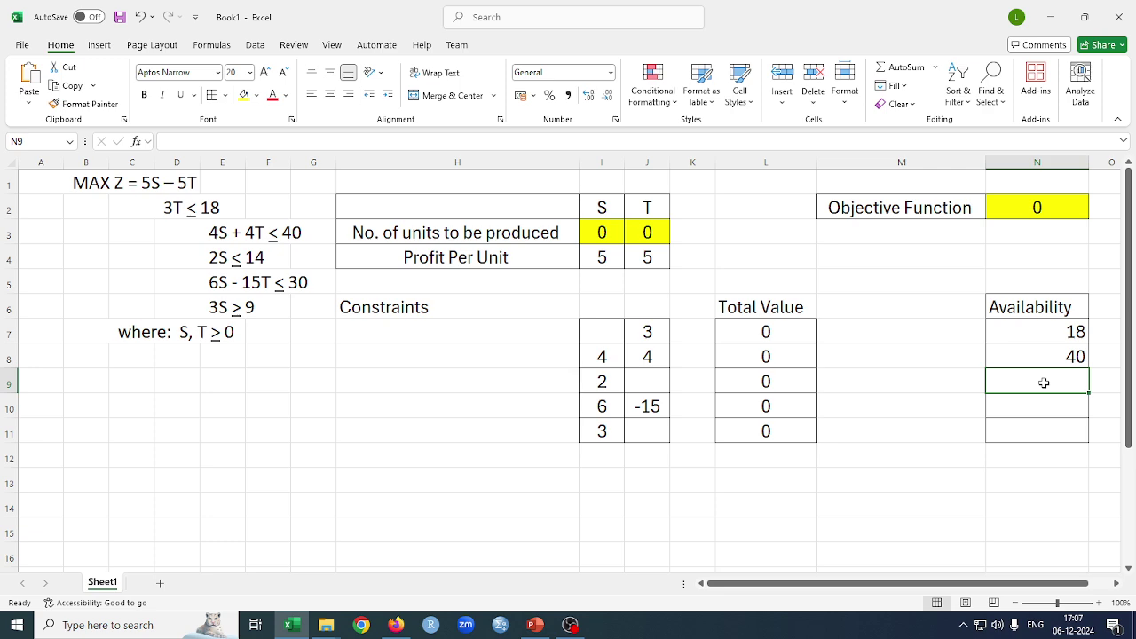
pyautogui.write('14')
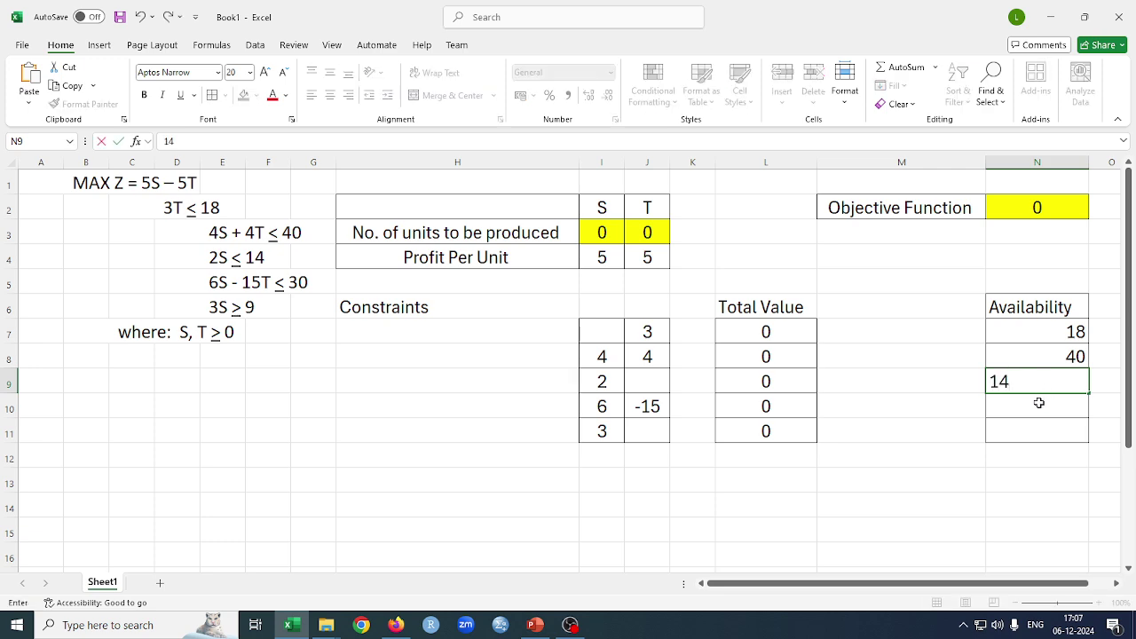
pyautogui.press('Return')
pyautogui.write('30')
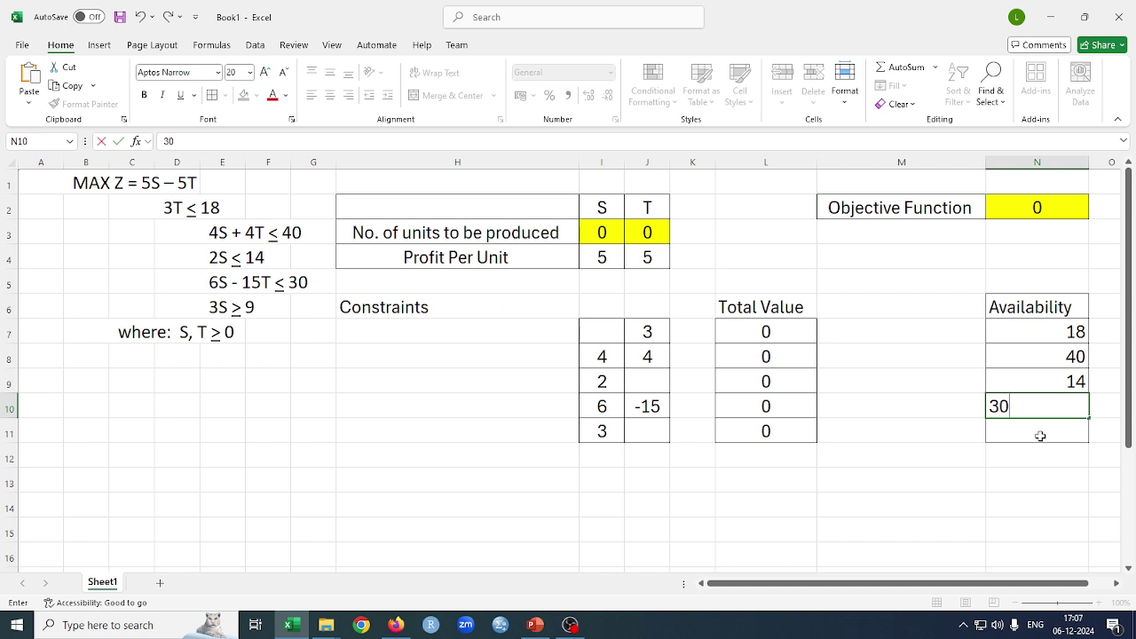
pyautogui.press('Return')
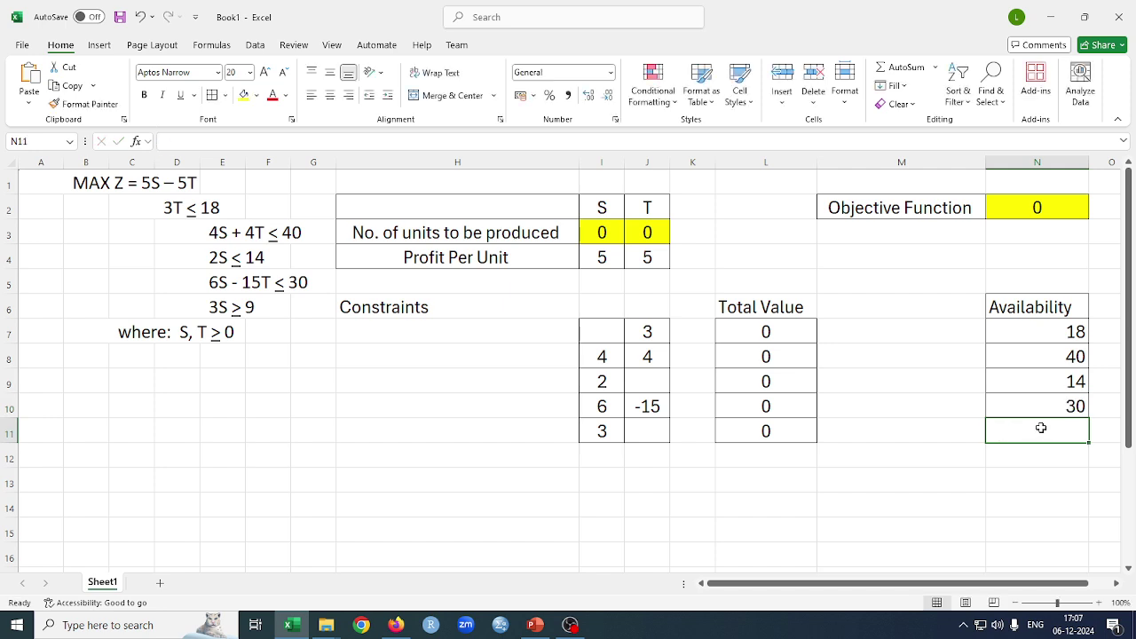
pyautogui.write('9')
pyautogui.press('Return')
# Step: Center the Availability heading and its values in N6:N11
pyautogui.moveTo(1045, 308); pyautogui.dragTo(1045, 426)
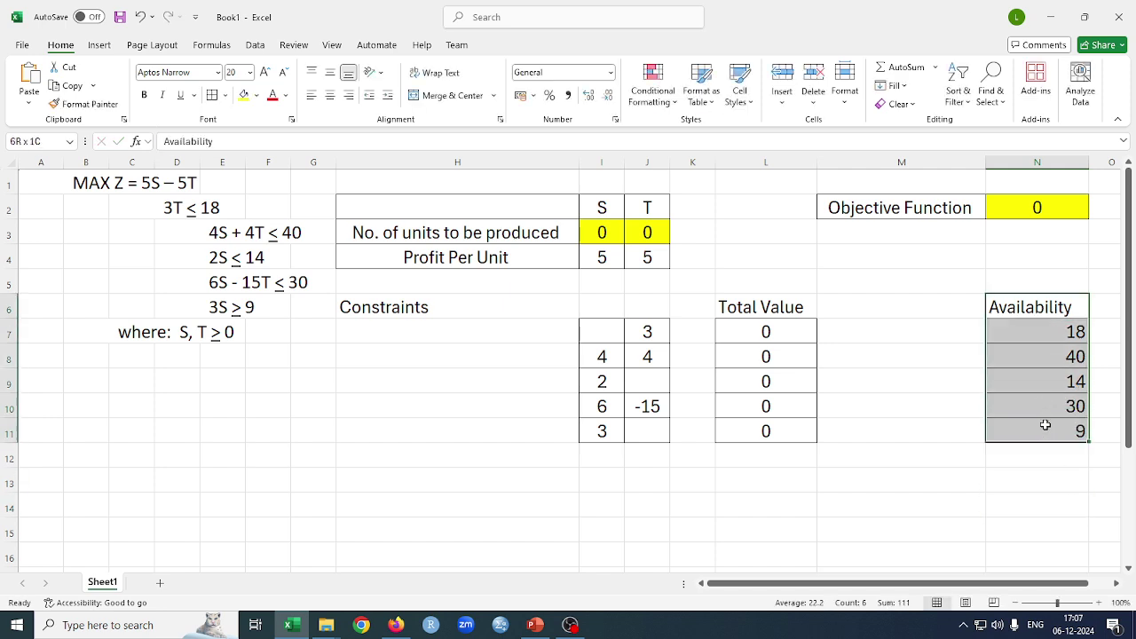
pyautogui.click(330, 95)
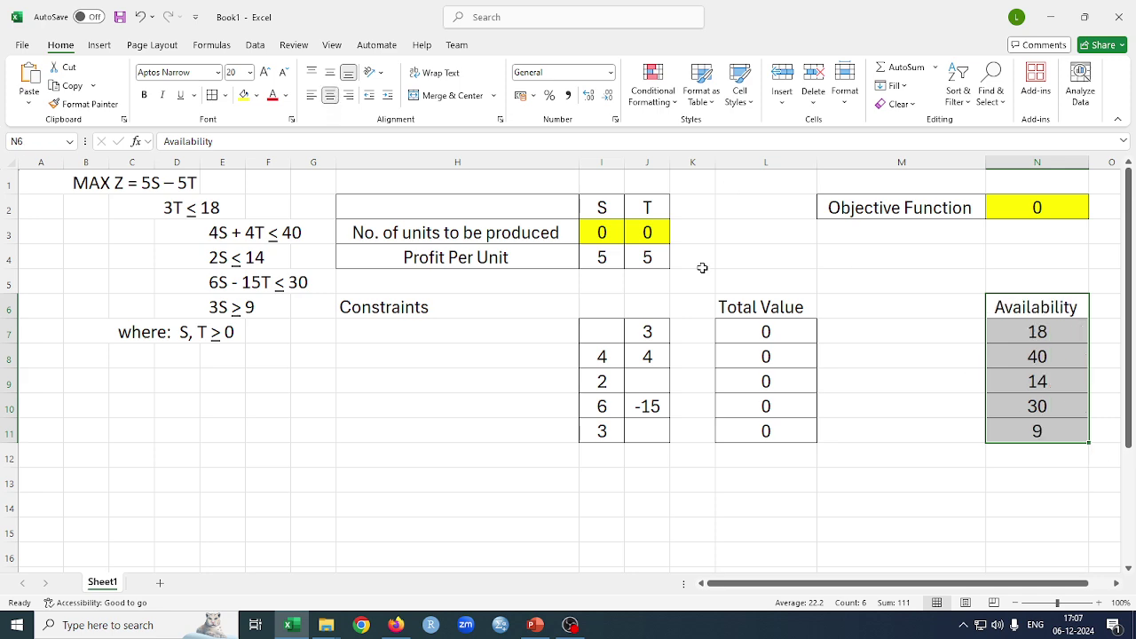
pyautogui.click(1065, 524)
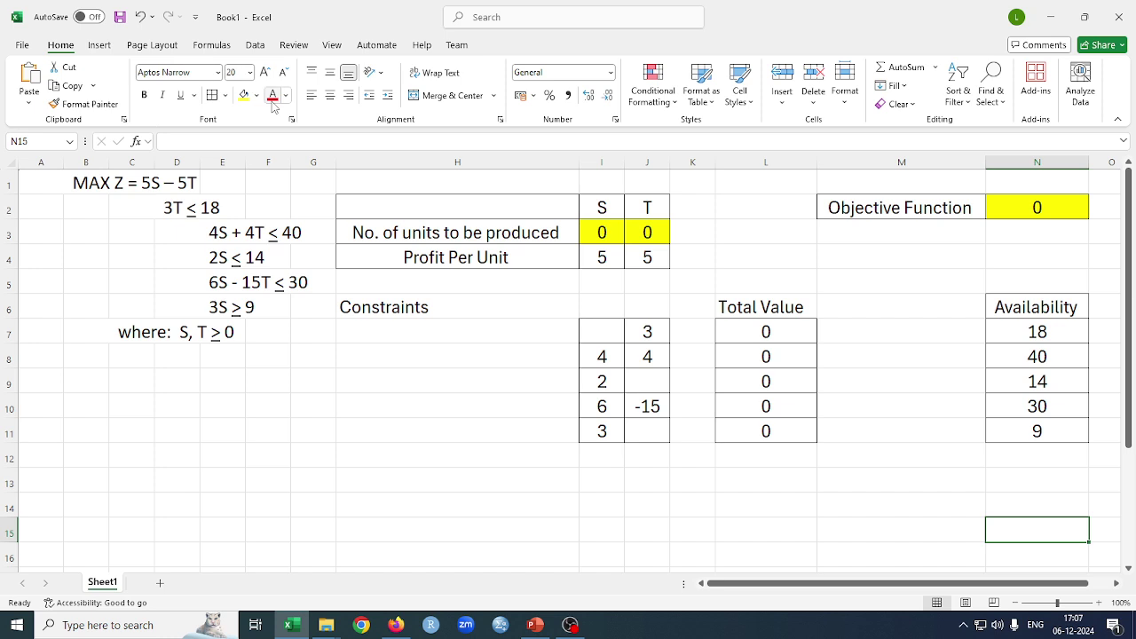
pyautogui.click(256, 45)
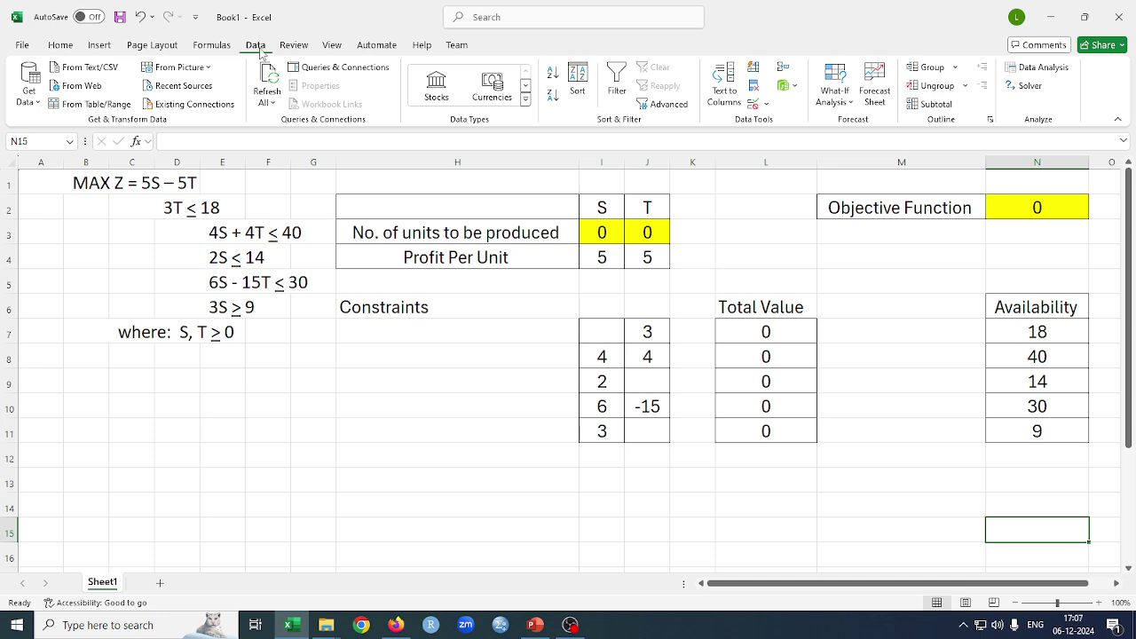
pyautogui.click(1031, 88)
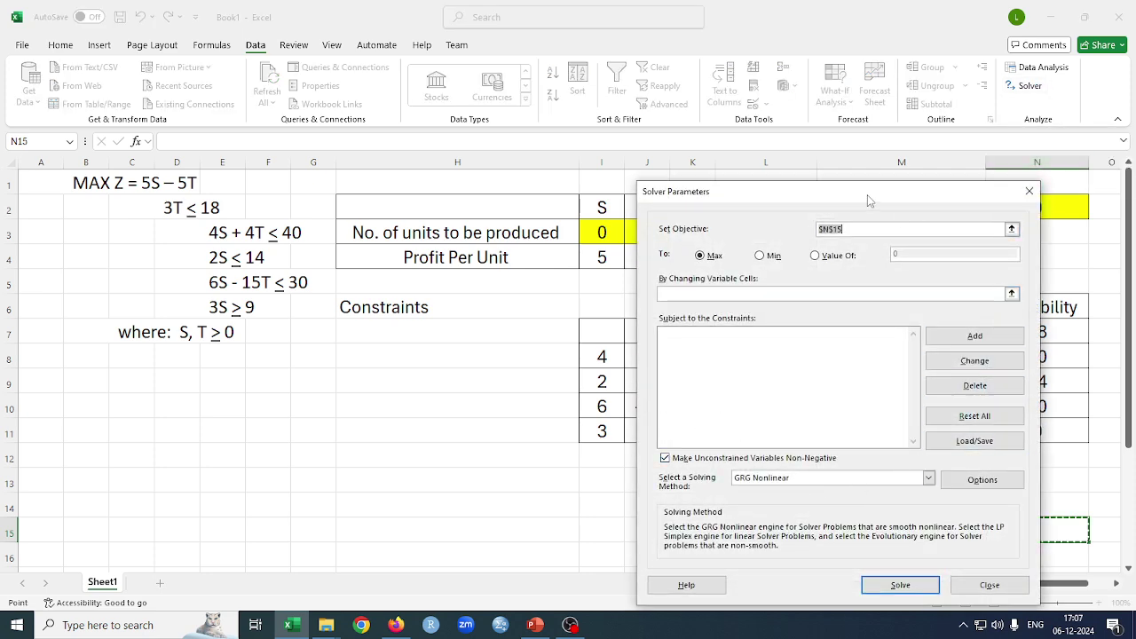
pyautogui.moveTo(867, 194); pyautogui.dragTo(608, 108)
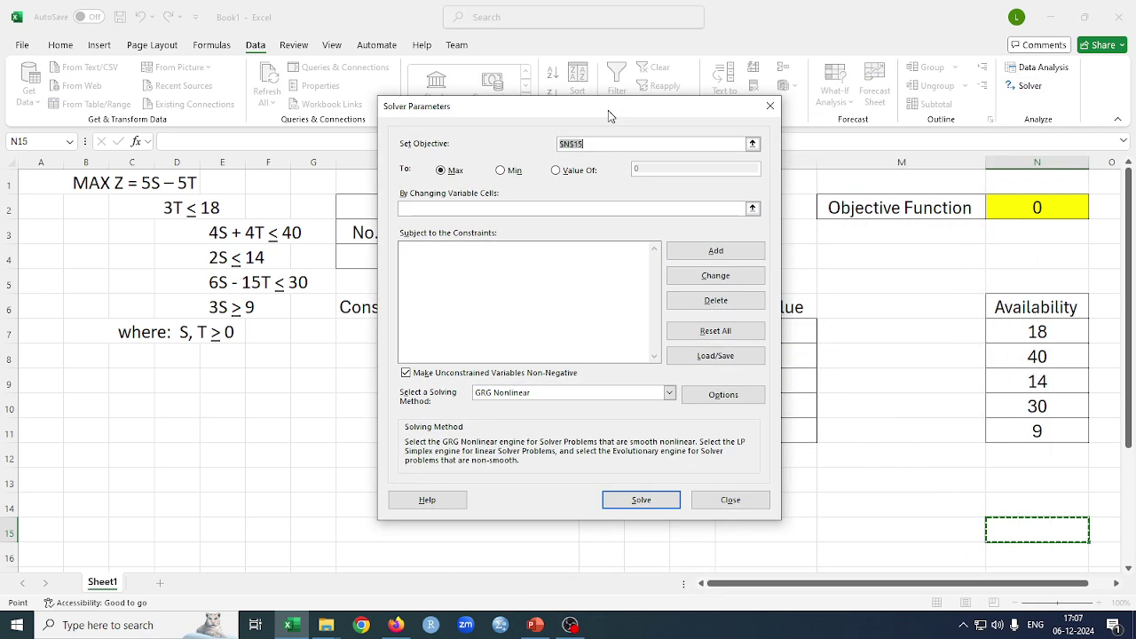
pyautogui.click(770, 105)
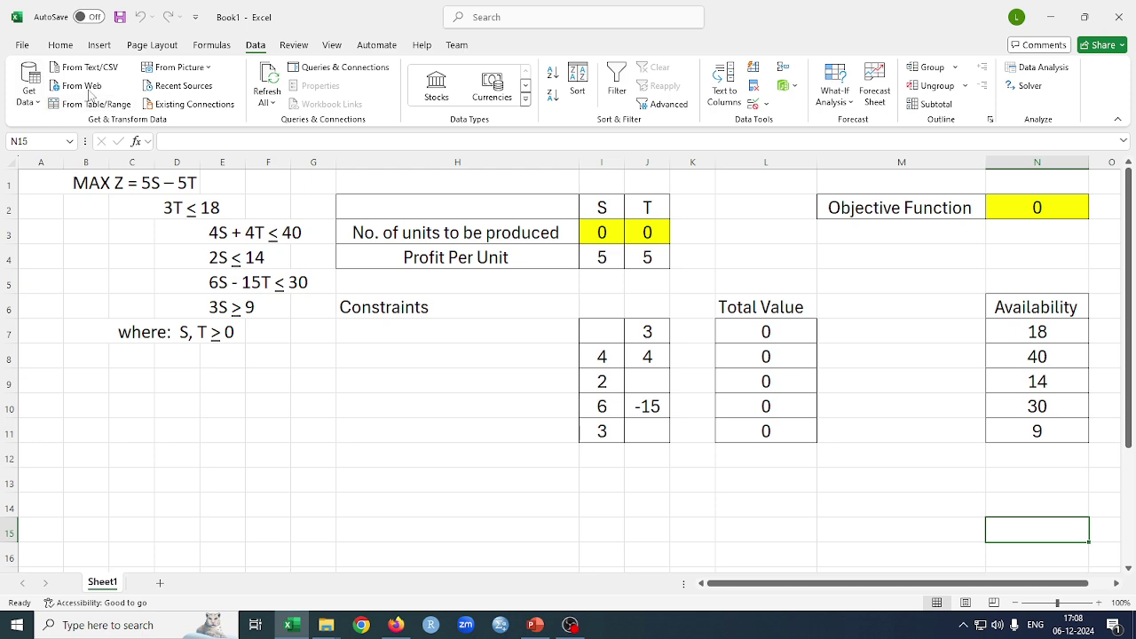
# Step: Check in the Excel add-ins list that the Solver Add-in is enabled and accept the add-in selection
pyautogui.click(22, 46)
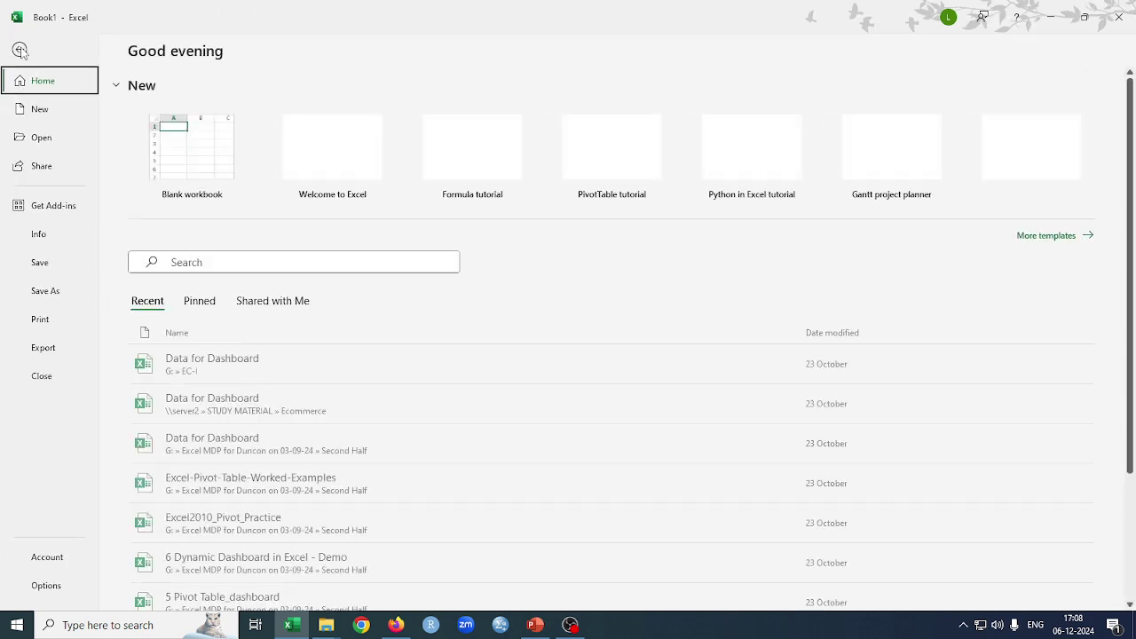
pyautogui.click(46, 587)
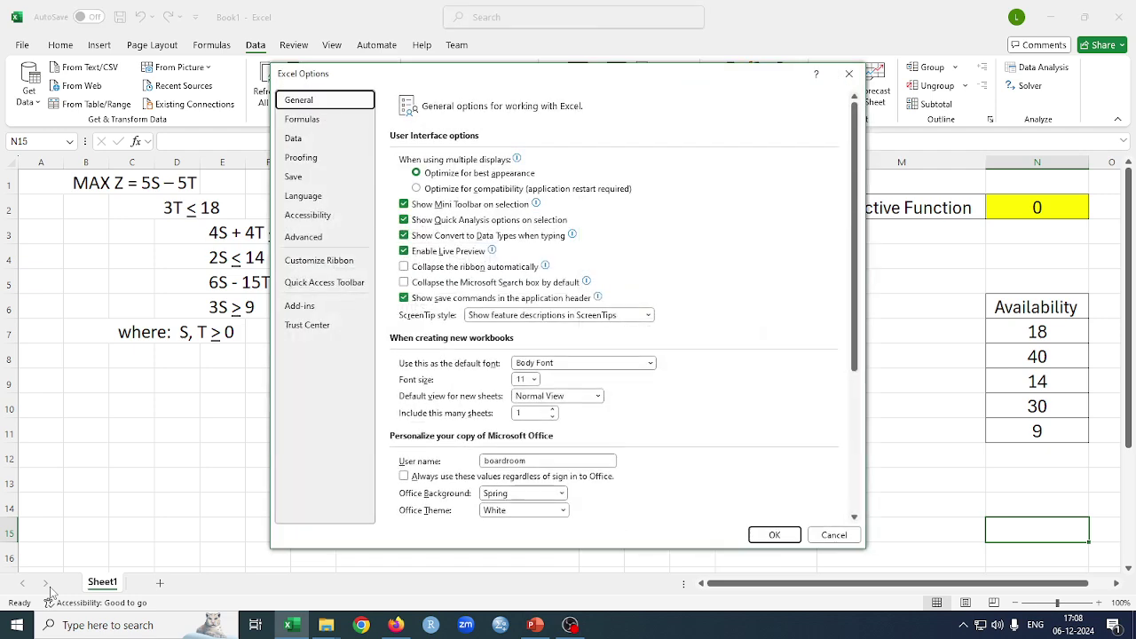
pyautogui.click(302, 311)
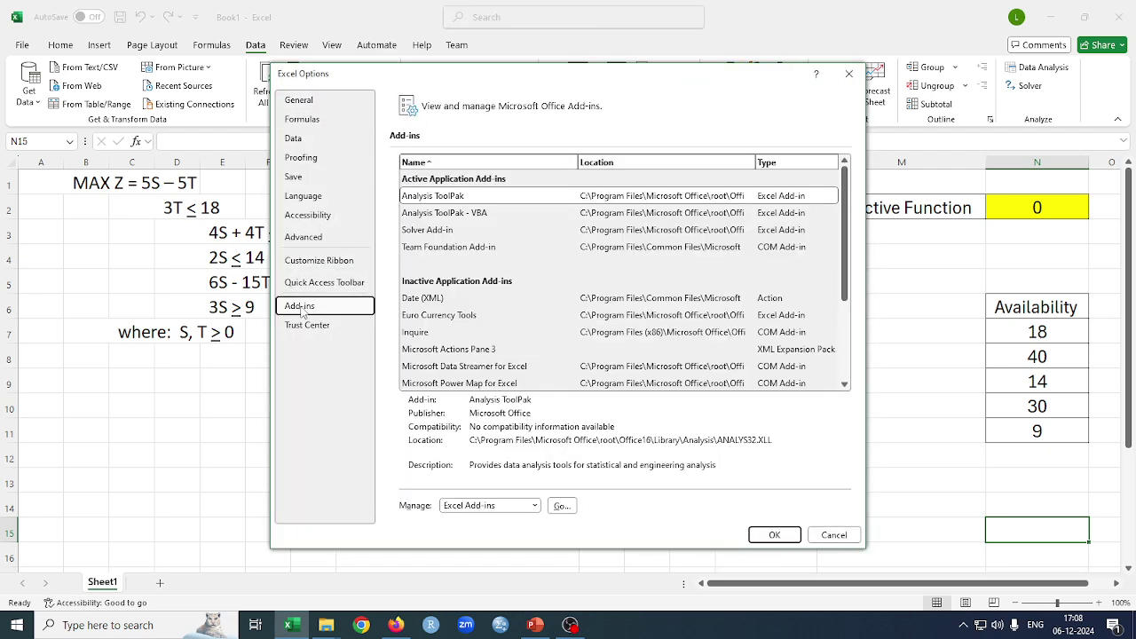
pyautogui.click(447, 200)
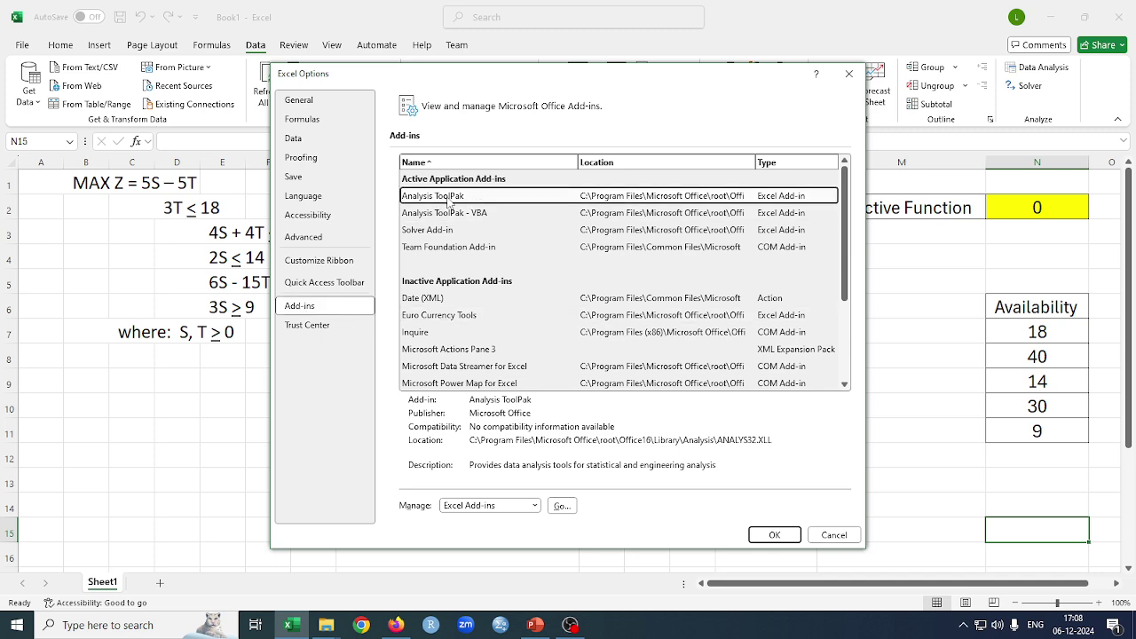
pyautogui.click(562, 506)
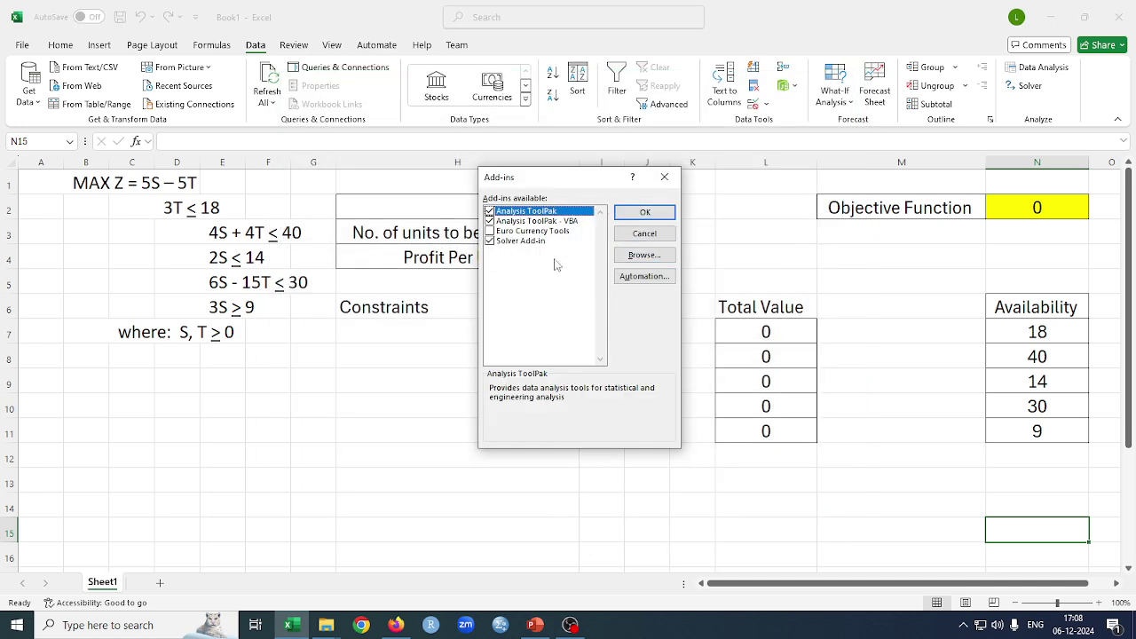
pyautogui.click(490, 242)
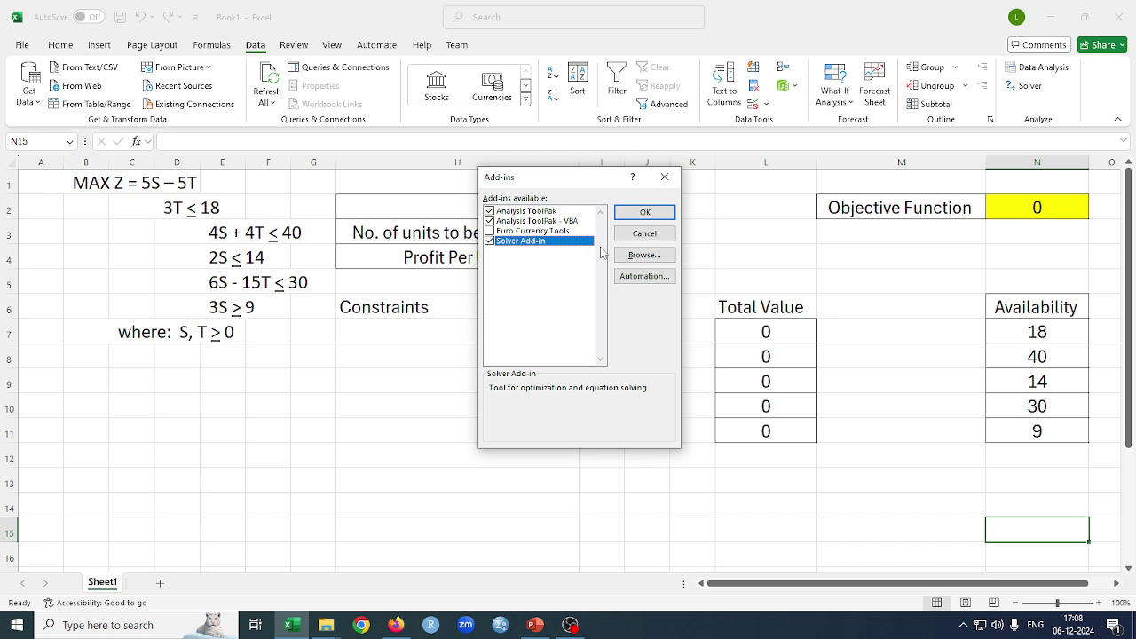
pyautogui.click(646, 213)
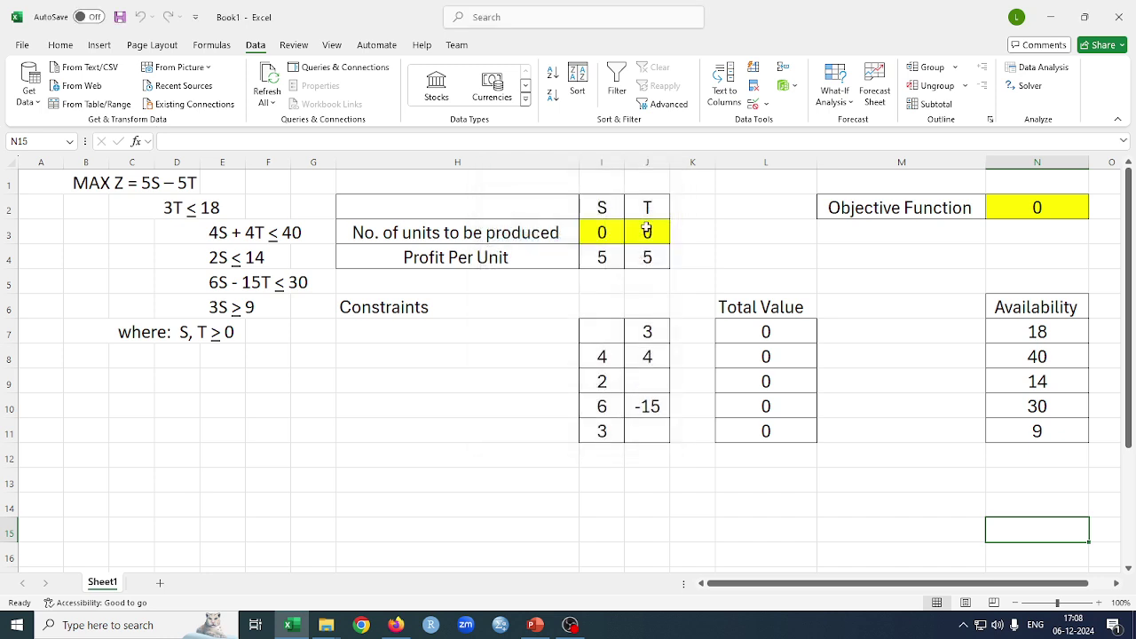
# Step: Start Solver and set the objective to the Objective Function value in cell N2
pyautogui.click(1034, 90)
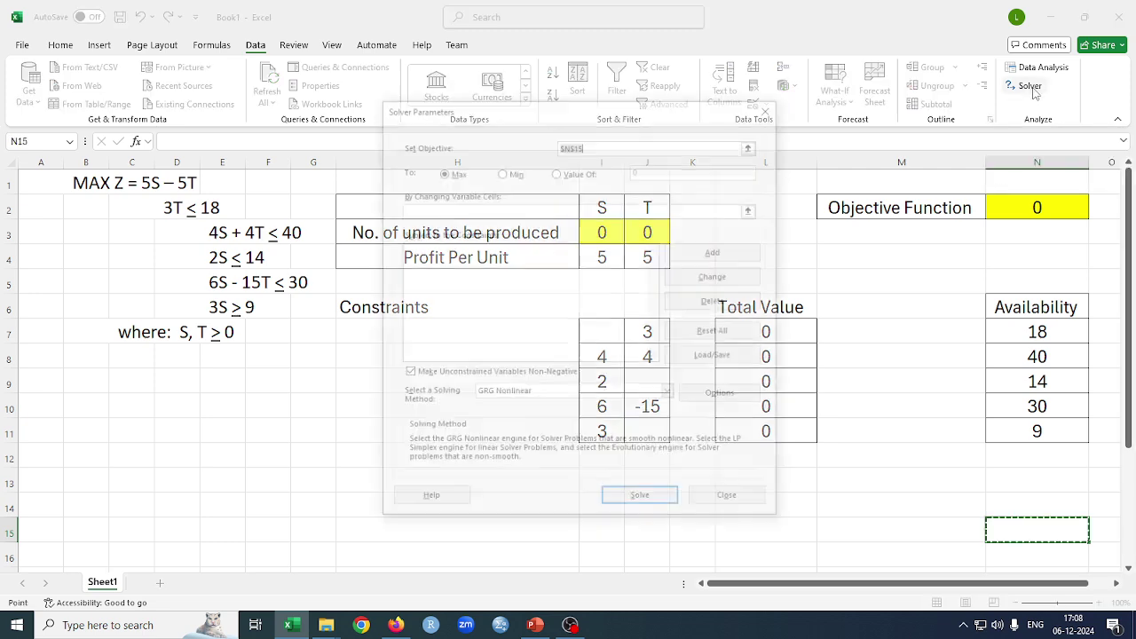
pyautogui.moveTo(657, 114); pyautogui.dragTo(561, 320)
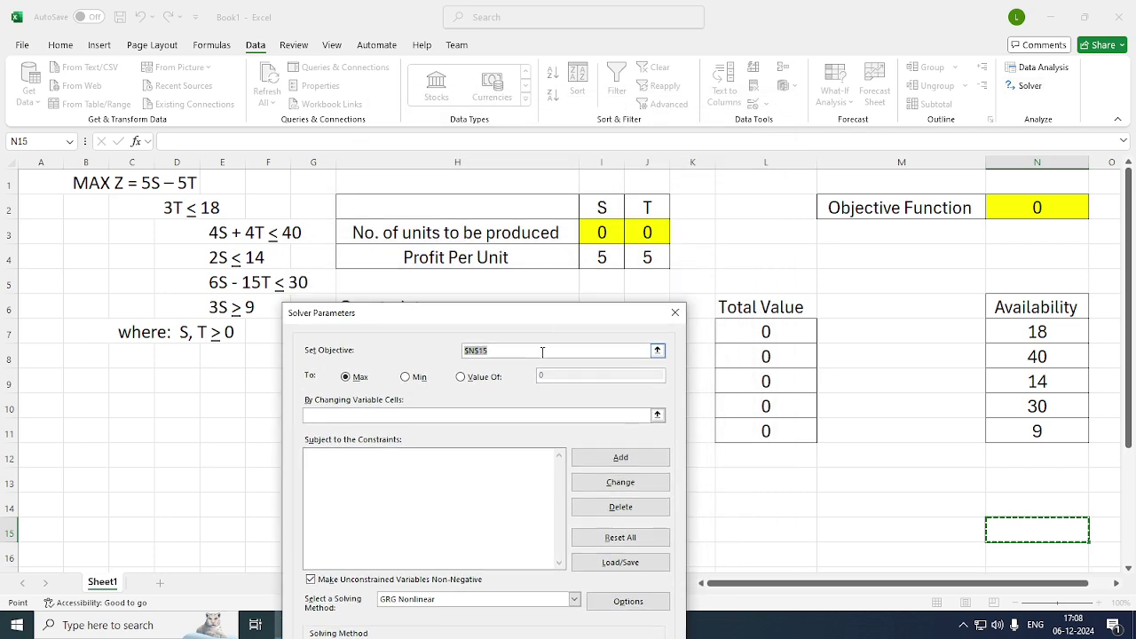
pyautogui.click(502, 351)
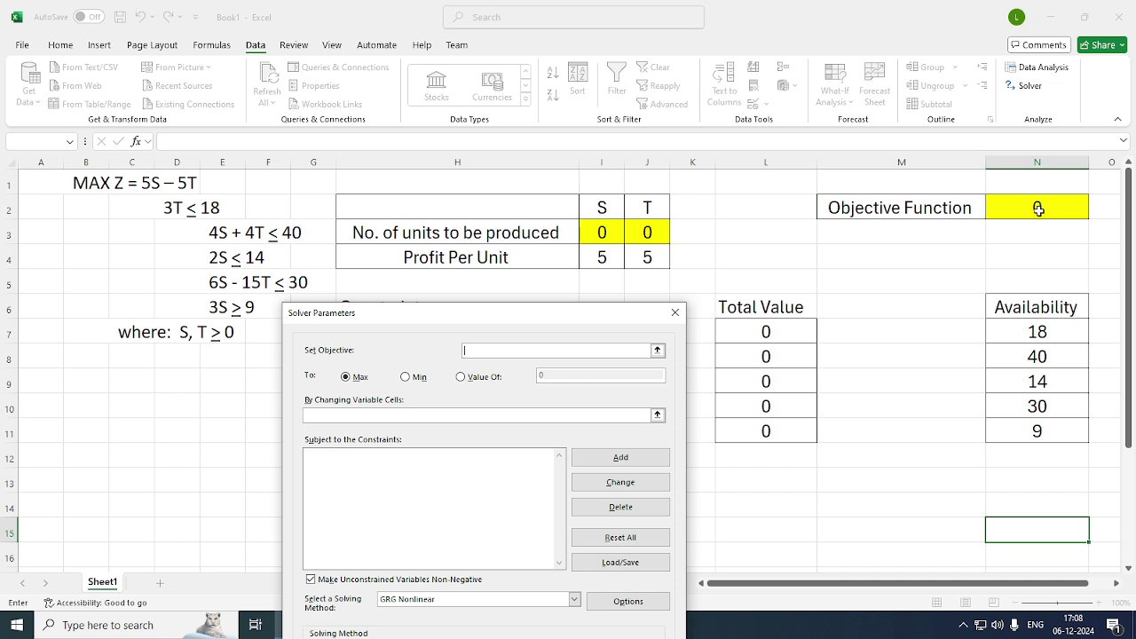
pyautogui.click(1037, 208)
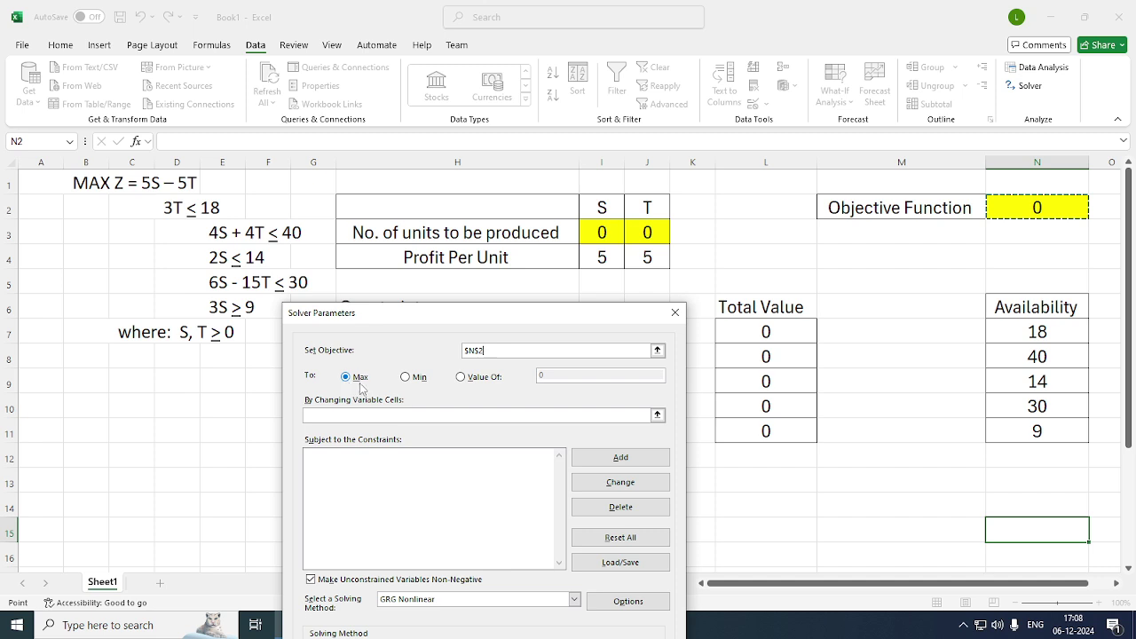
# Step: Set Solver's changing variable cells to I3:J3, the numbers of units of S and T to be produced
pyautogui.click(330, 416)
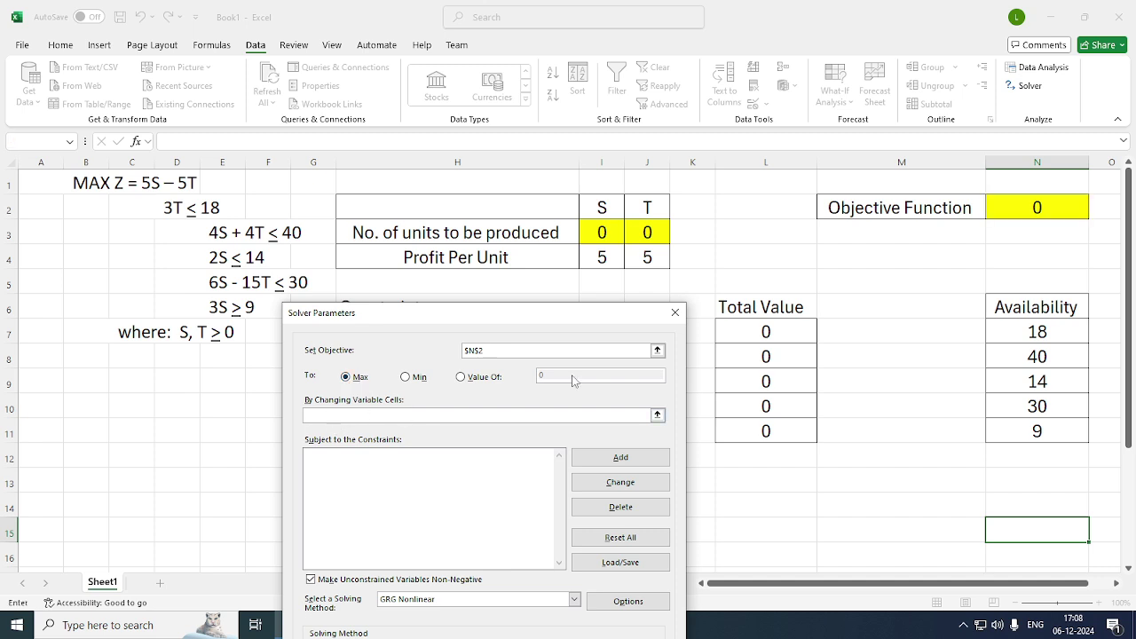
pyautogui.click(609, 232)
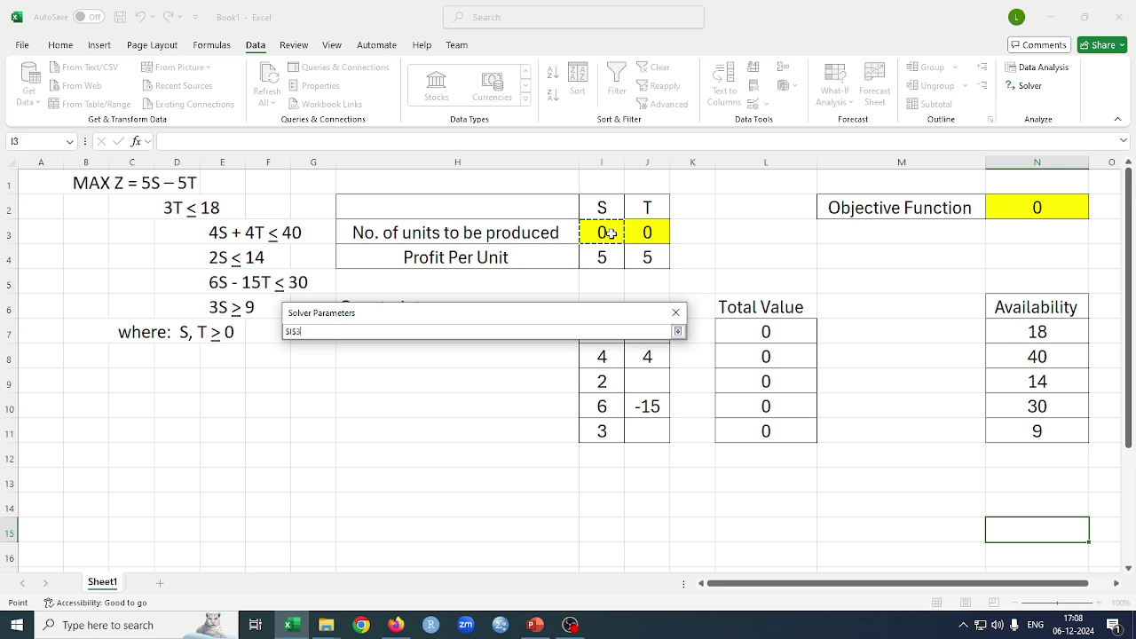
pyautogui.moveTo(611, 232); pyautogui.dragTo(648, 234)
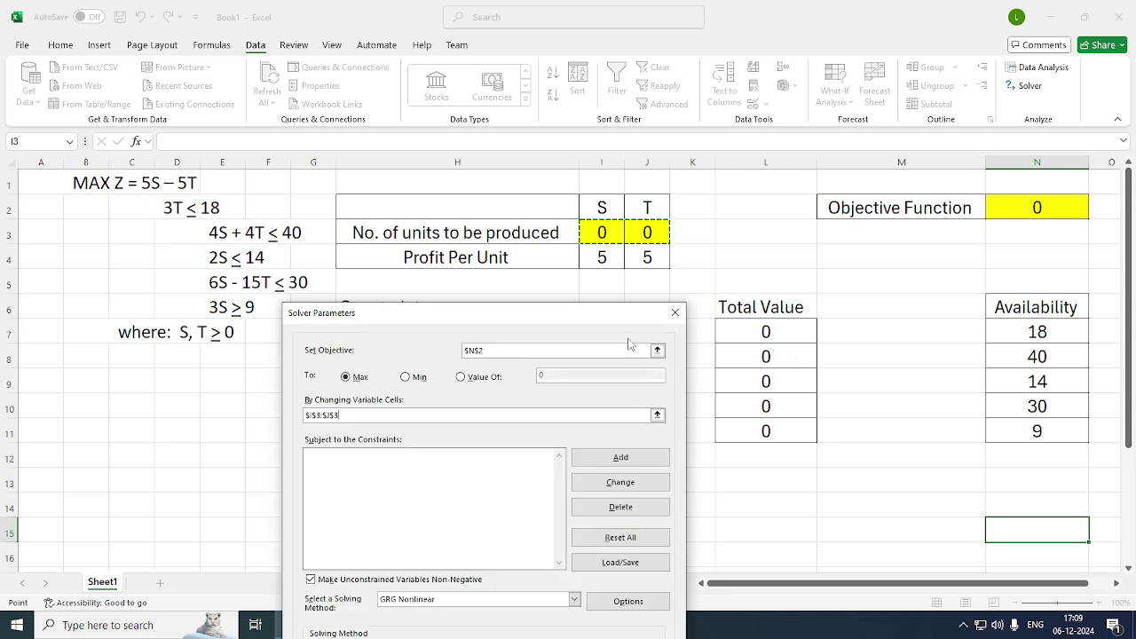
# Step: Add the first Solver constraint, requiring total value L7 to be <= availability N7
pyautogui.moveTo(573, 324); pyautogui.dragTo(611, 389)
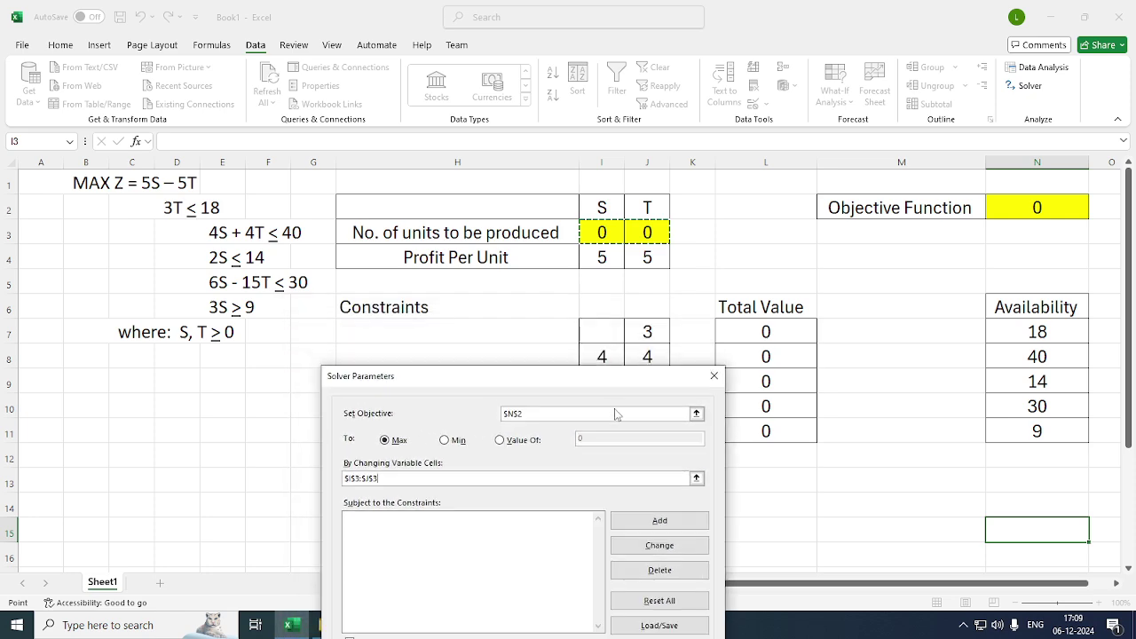
pyautogui.click(664, 526)
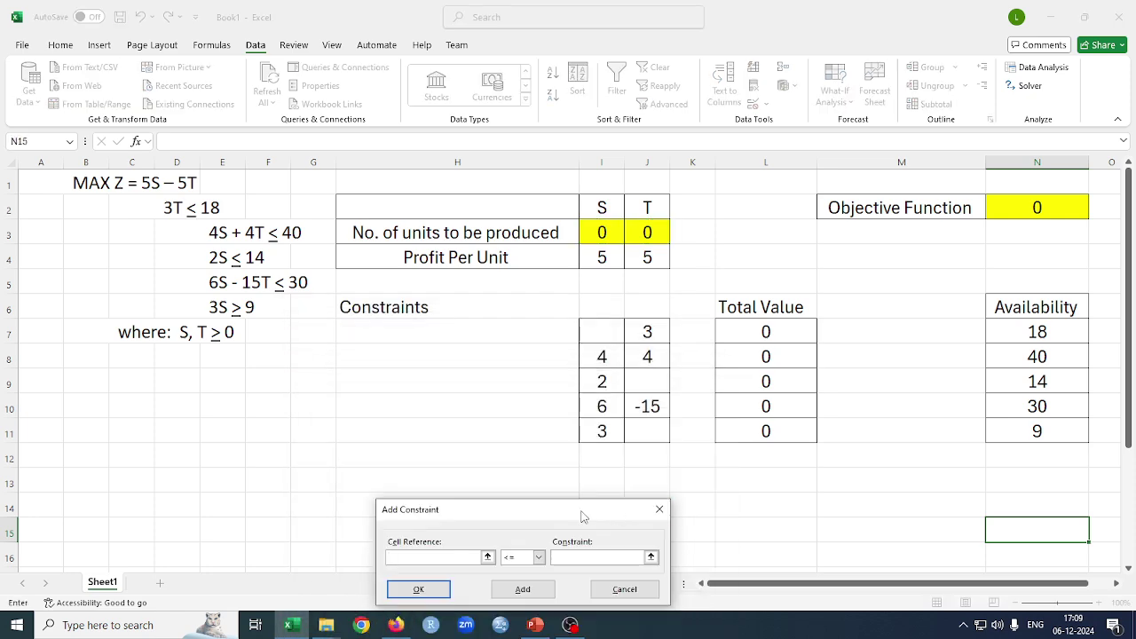
pyautogui.moveTo(594, 518); pyautogui.dragTo(431, 372)
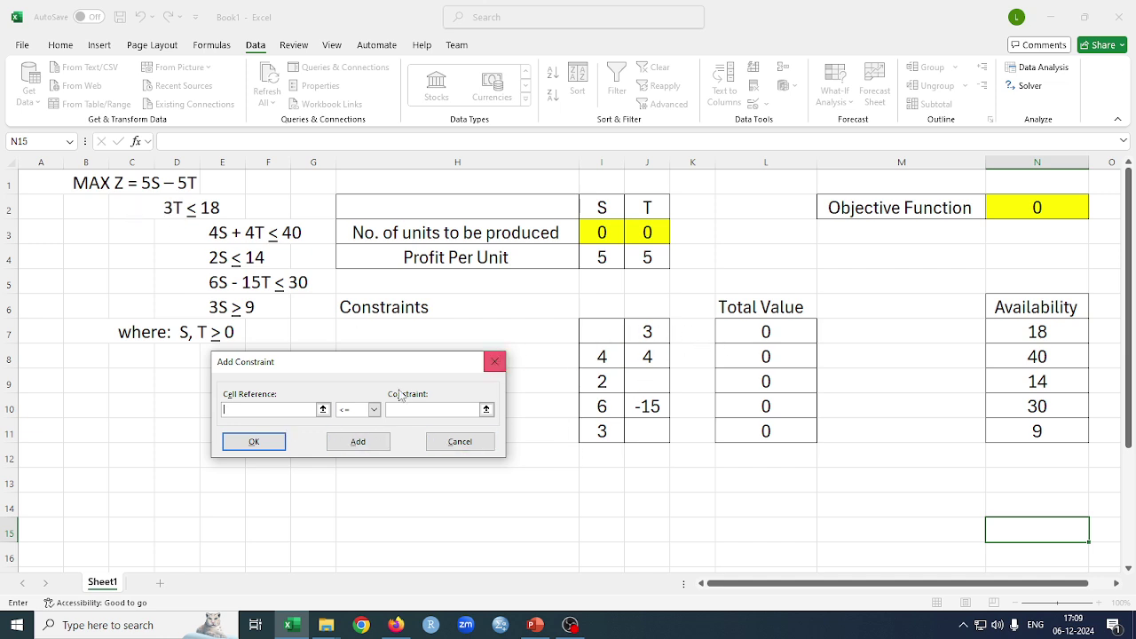
pyautogui.click(765, 331)
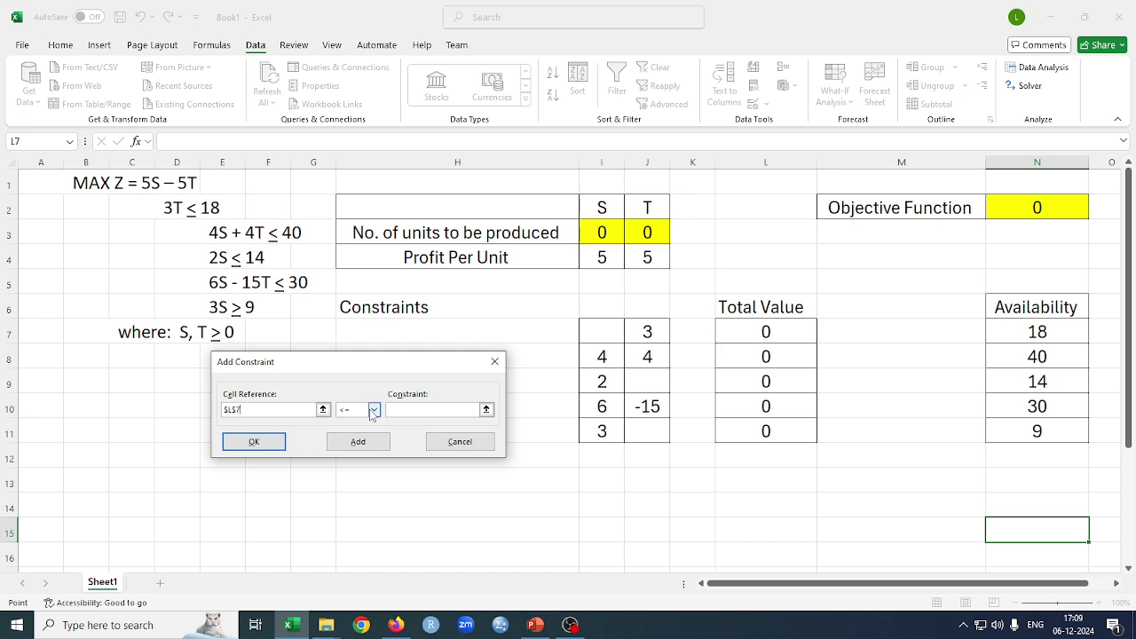
pyautogui.click(375, 410)
pyautogui.click(353, 422)
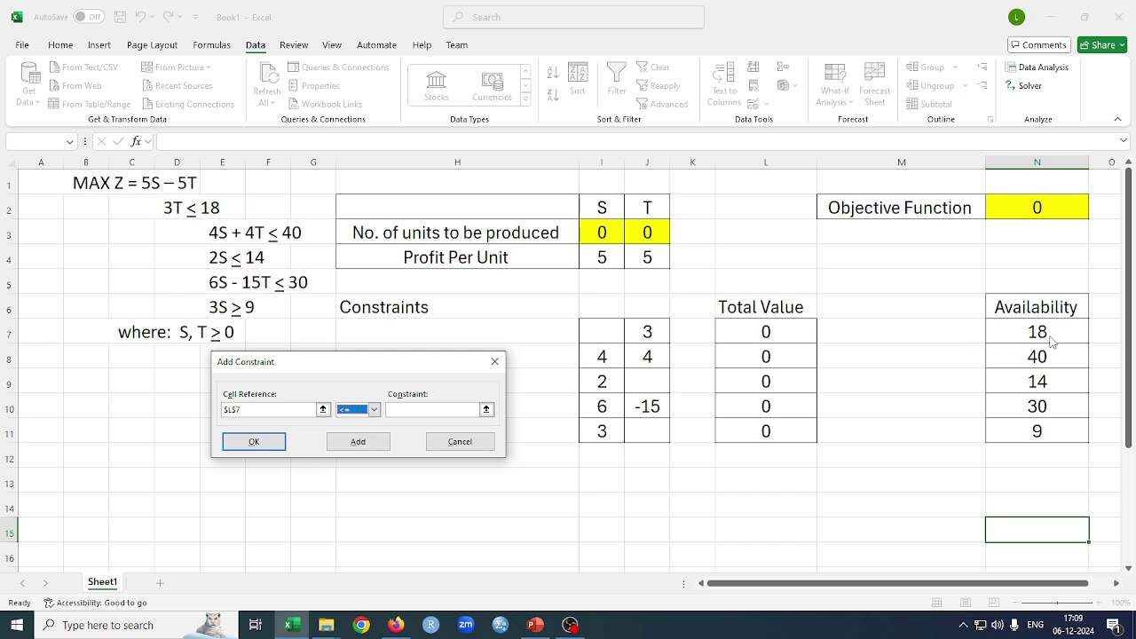
pyautogui.click(434, 410)
pyautogui.click(1049, 330)
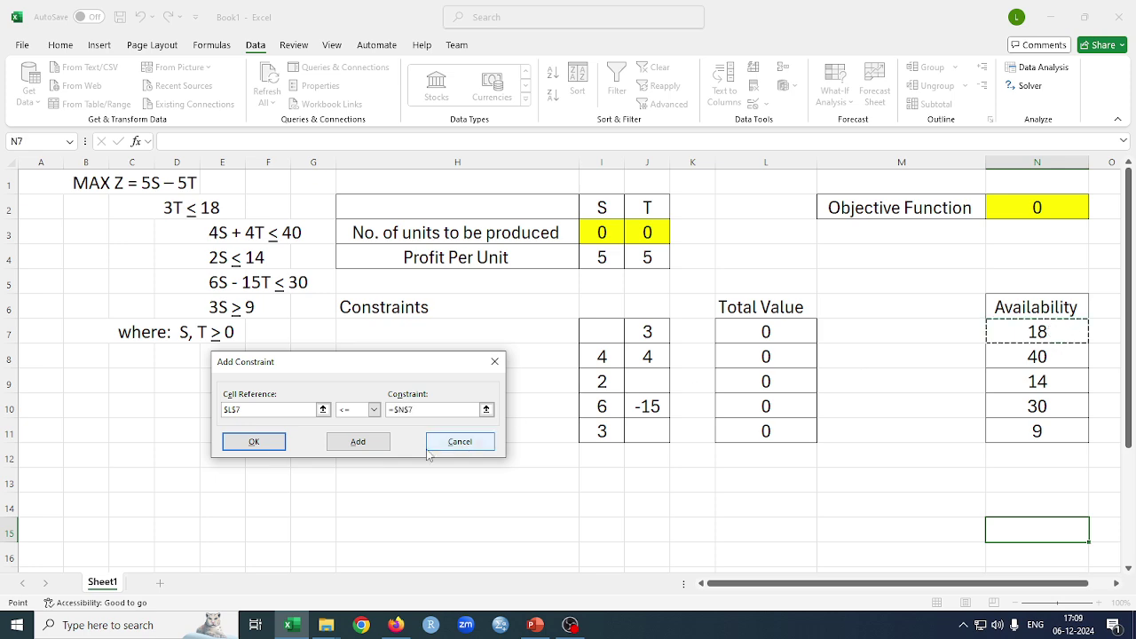
pyautogui.click(358, 442)
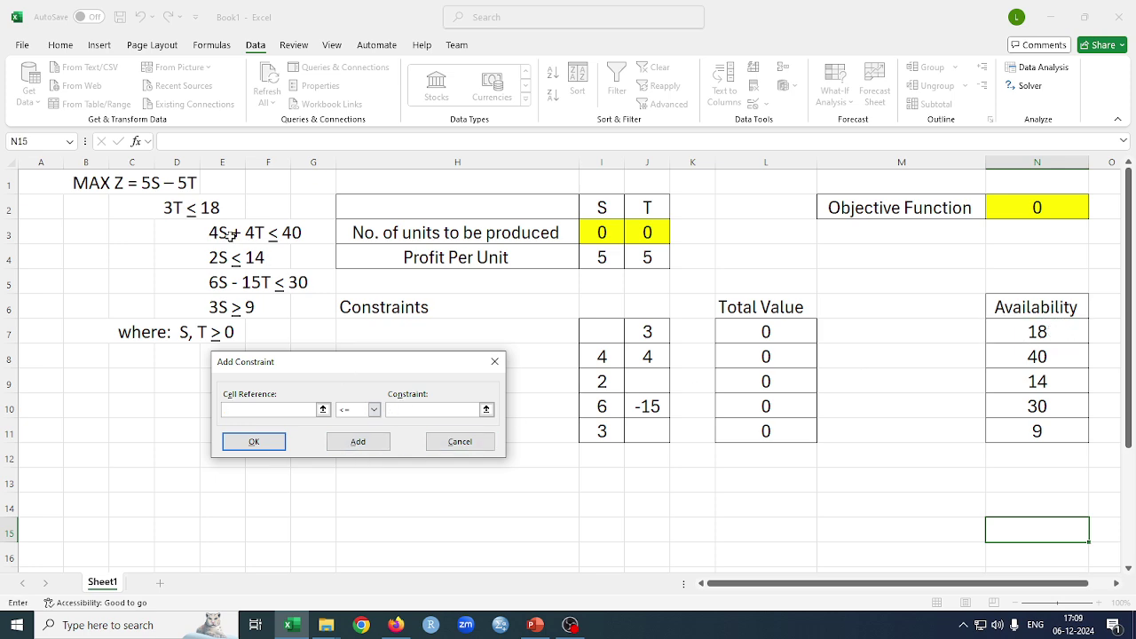
# Step: Add the second Solver constraint, requiring total value L8 to be <= availability N8
pyautogui.click(766, 356)
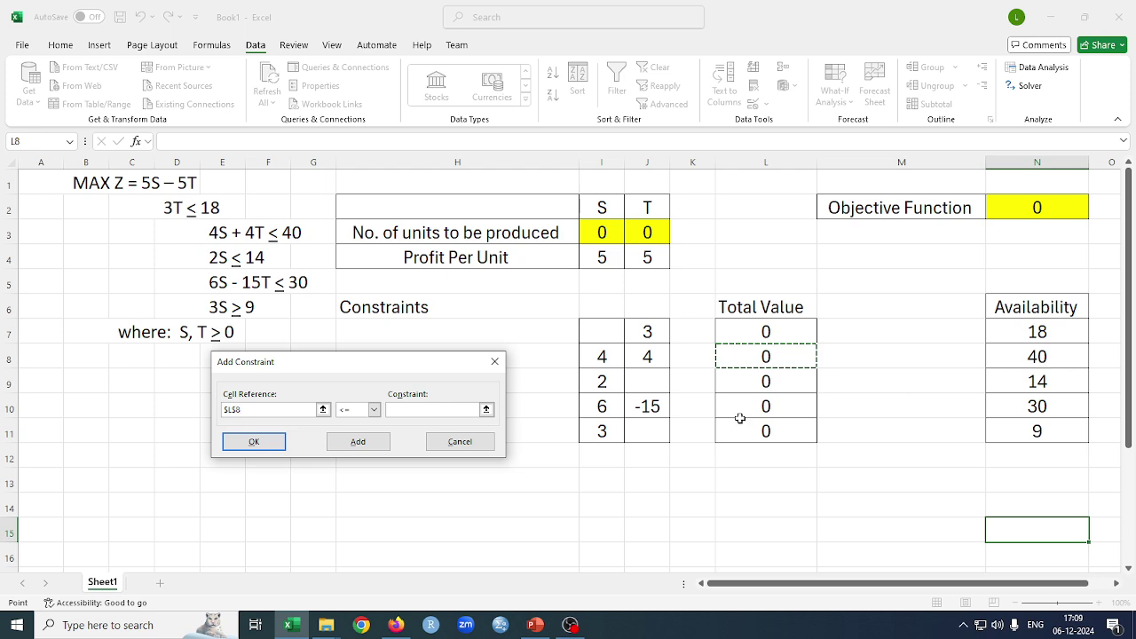
pyautogui.click(423, 411)
pyautogui.click(1041, 360)
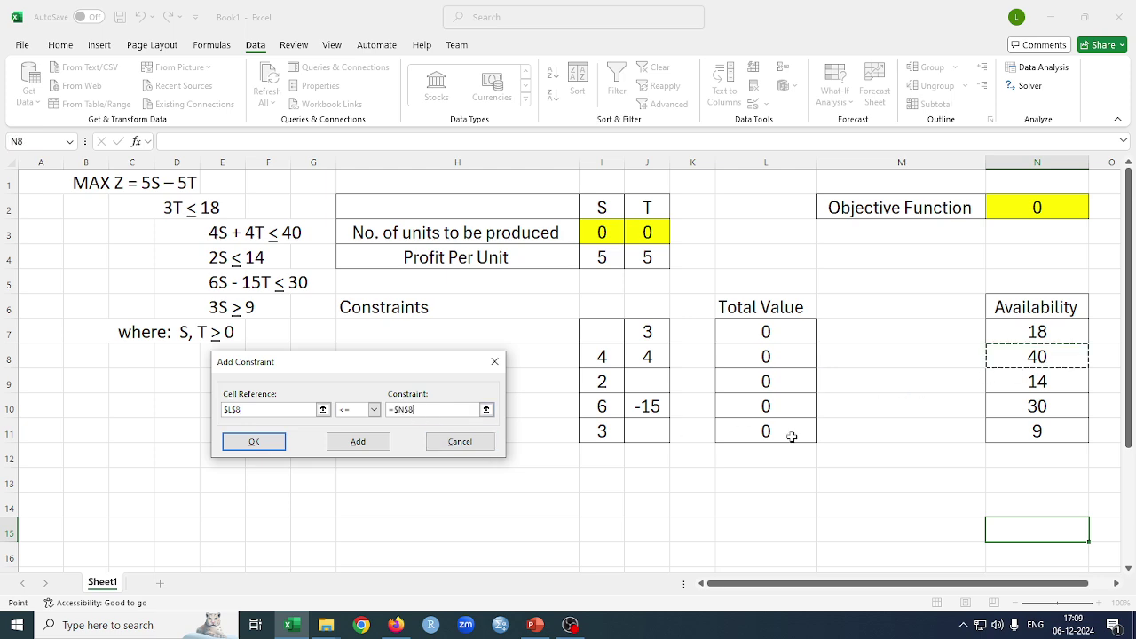
pyautogui.click(367, 447)
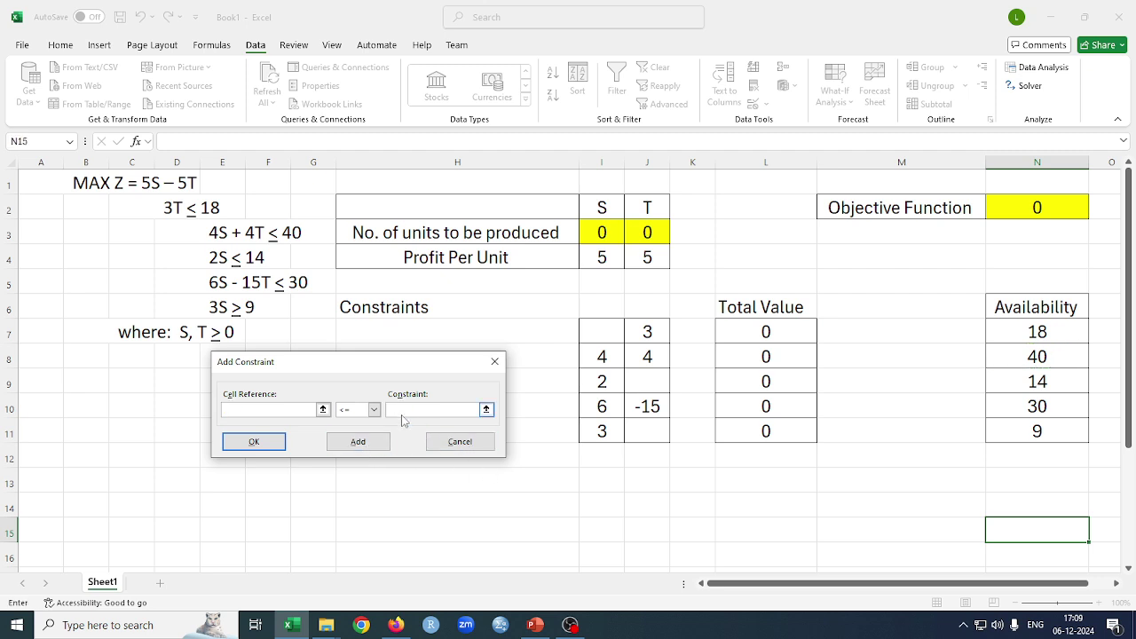
# Step: Add the third Solver constraint, requiring total value L9 to be <= availability N9
pyautogui.click(769, 381)
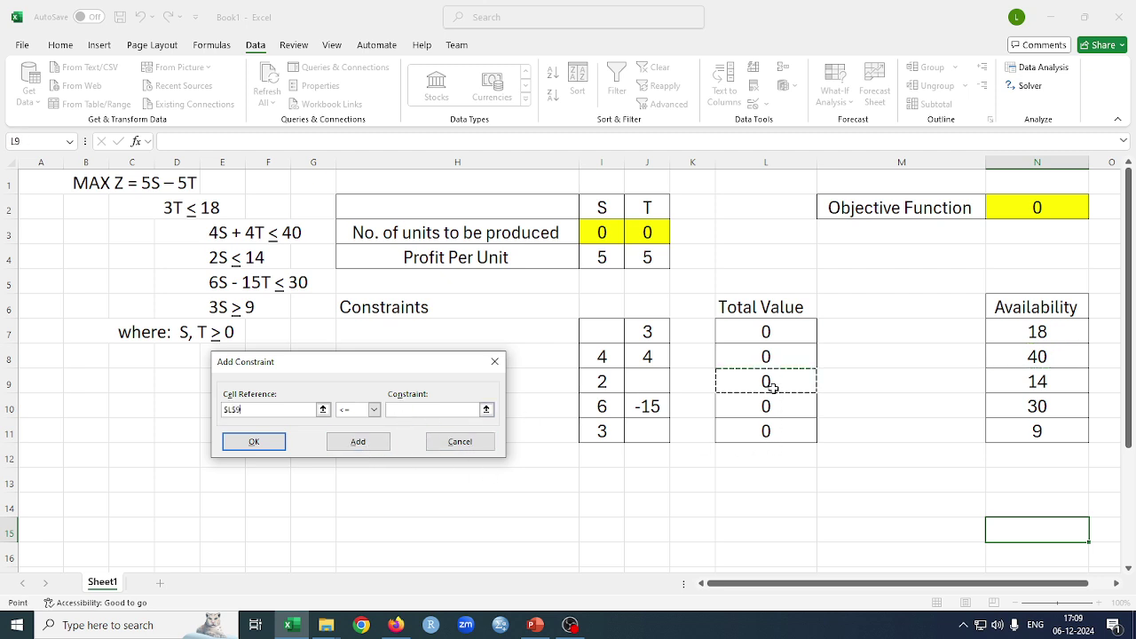
pyautogui.click(410, 409)
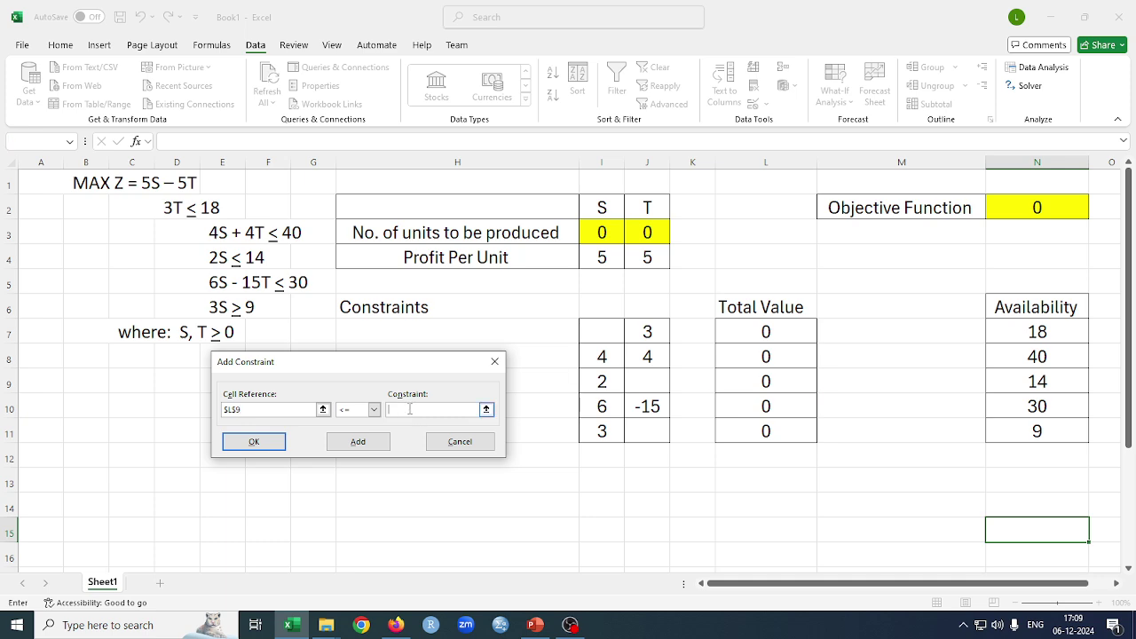
pyautogui.click(1049, 381)
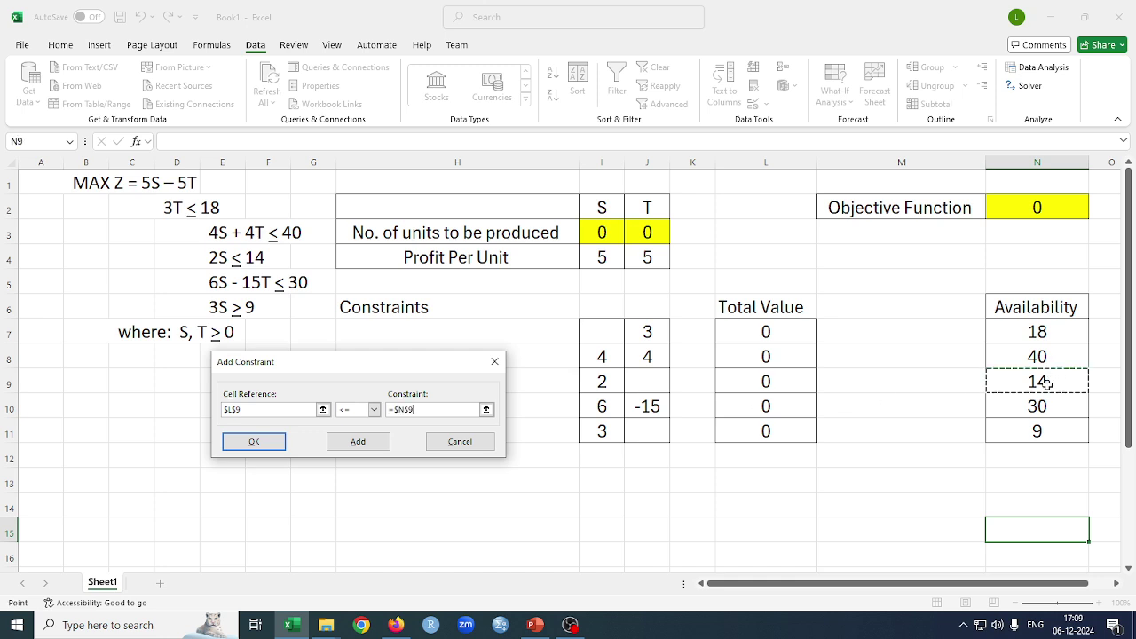
pyautogui.click(359, 446)
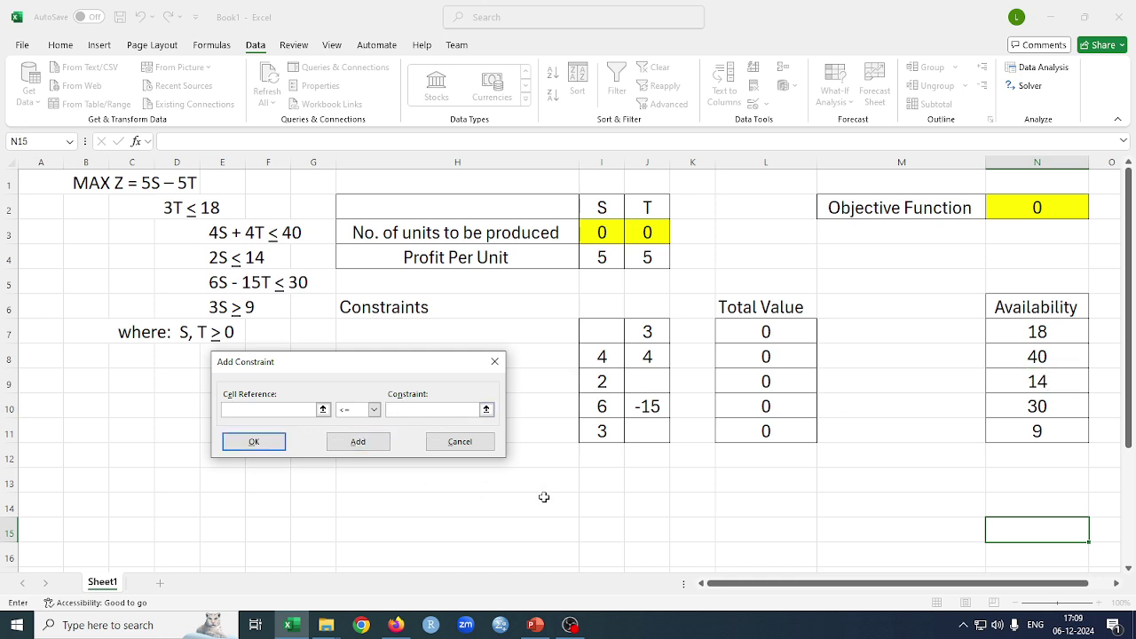
# Step: Add the fourth Solver constraint, requiring total value L10 to be <= availability N10
pyautogui.click(773, 409)
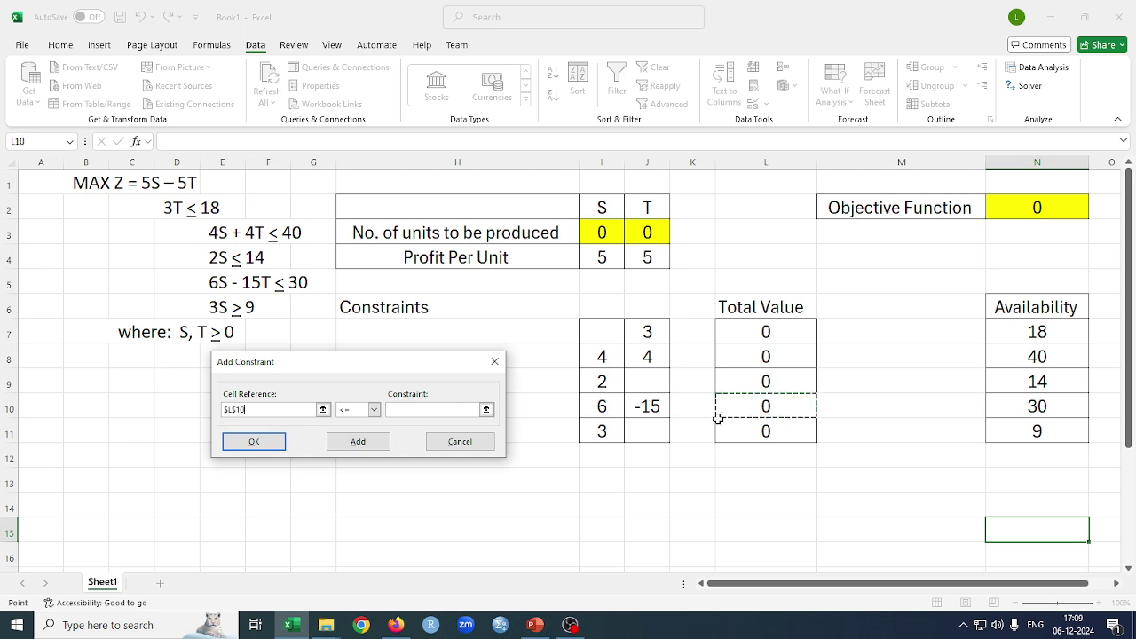
pyautogui.click(405, 411)
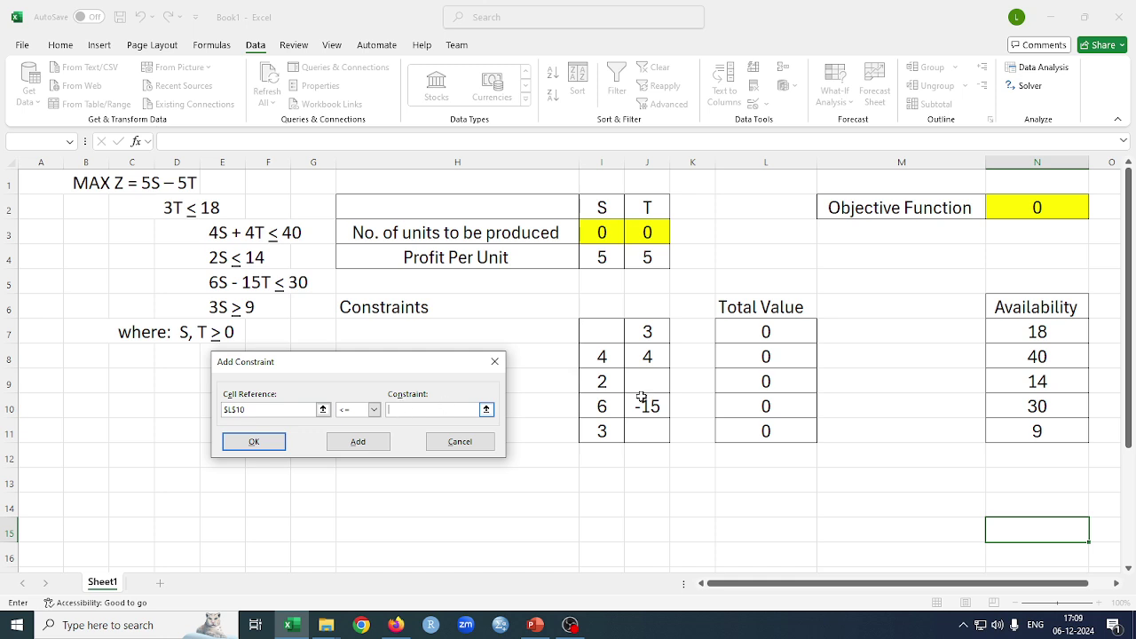
pyautogui.click(1055, 409)
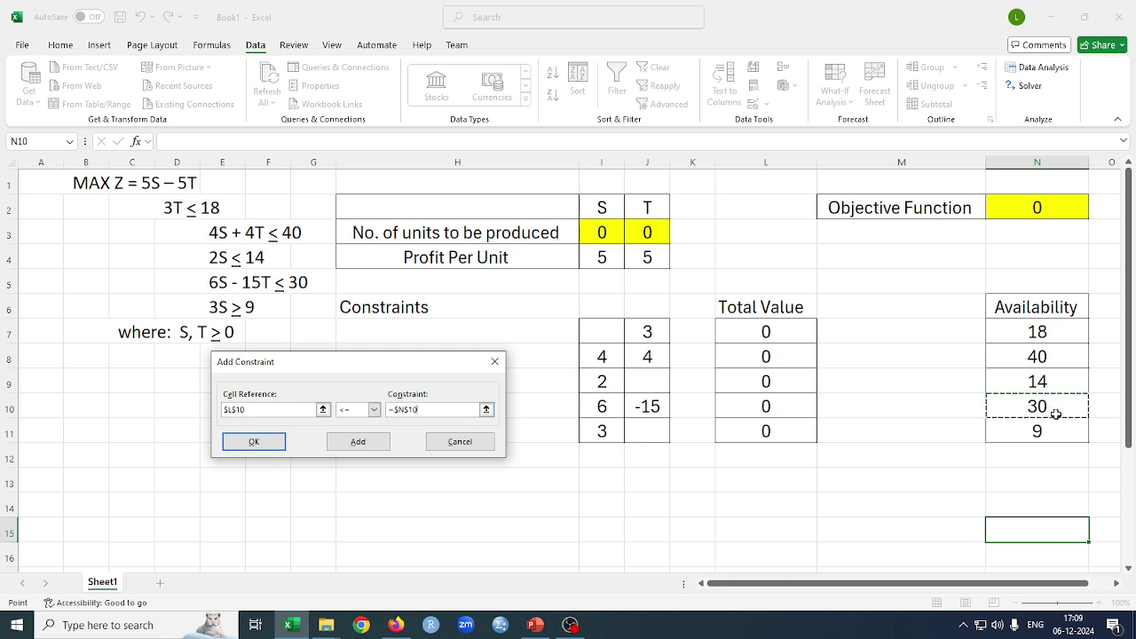
pyautogui.click(357, 442)
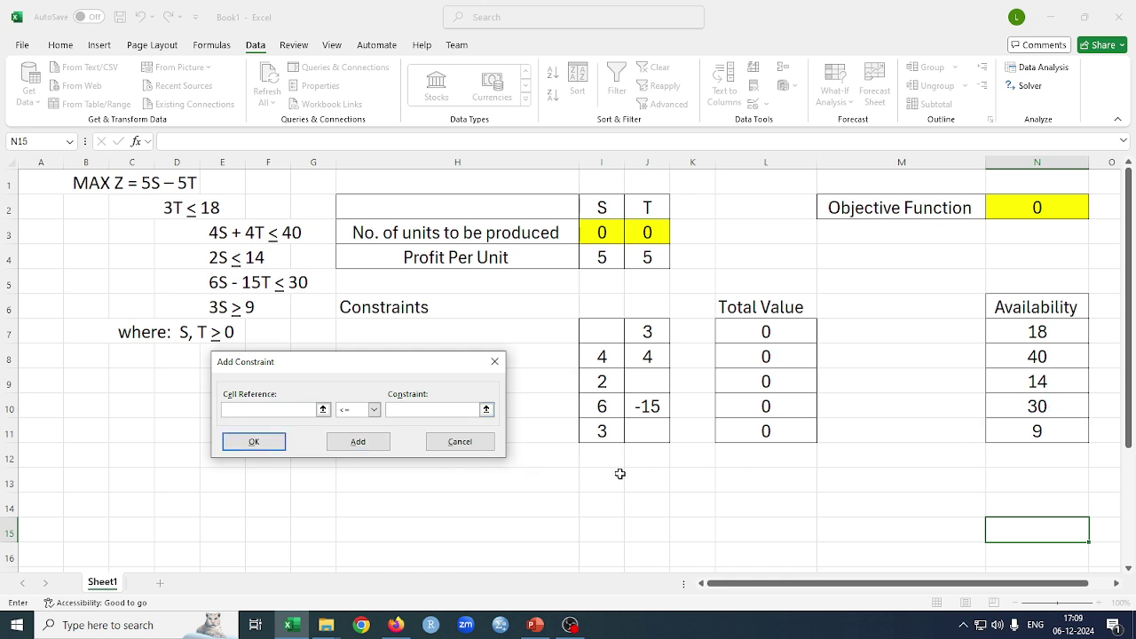
# Step: Add the fifth Solver constraint, requiring total value L11 to be >= availability N11
pyautogui.click(768, 432)
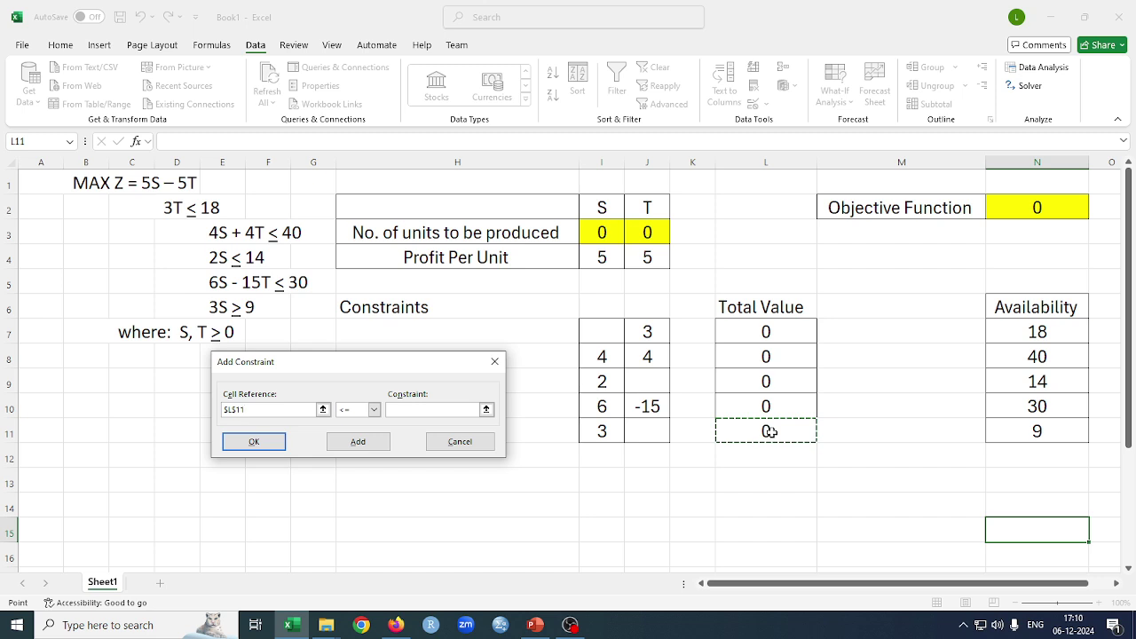
pyautogui.click(374, 409)
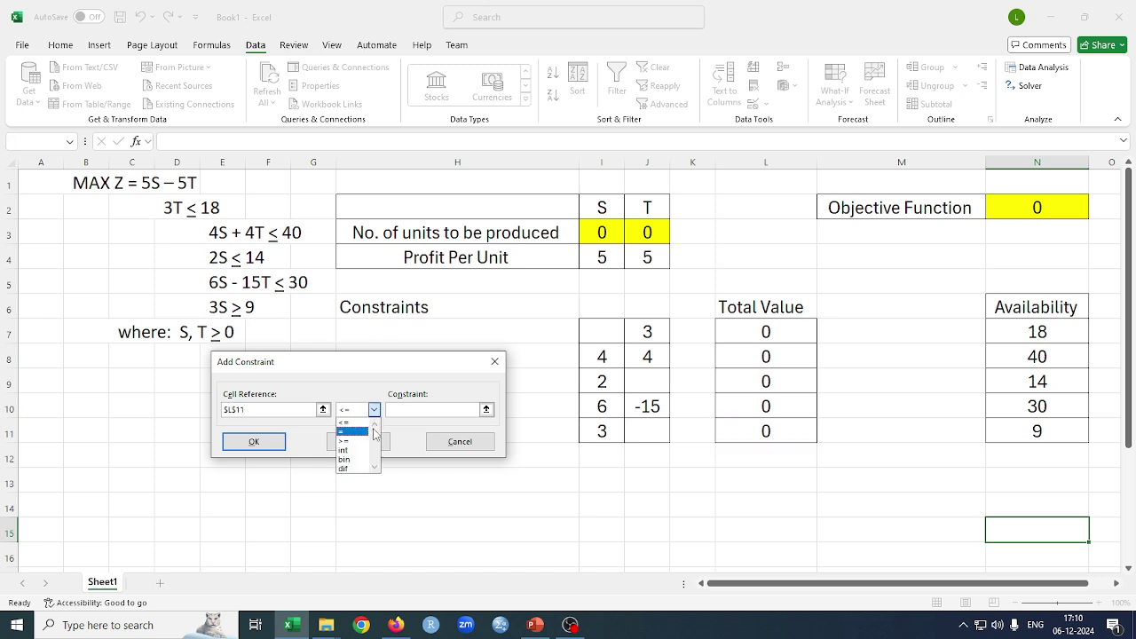
pyautogui.click(349, 441)
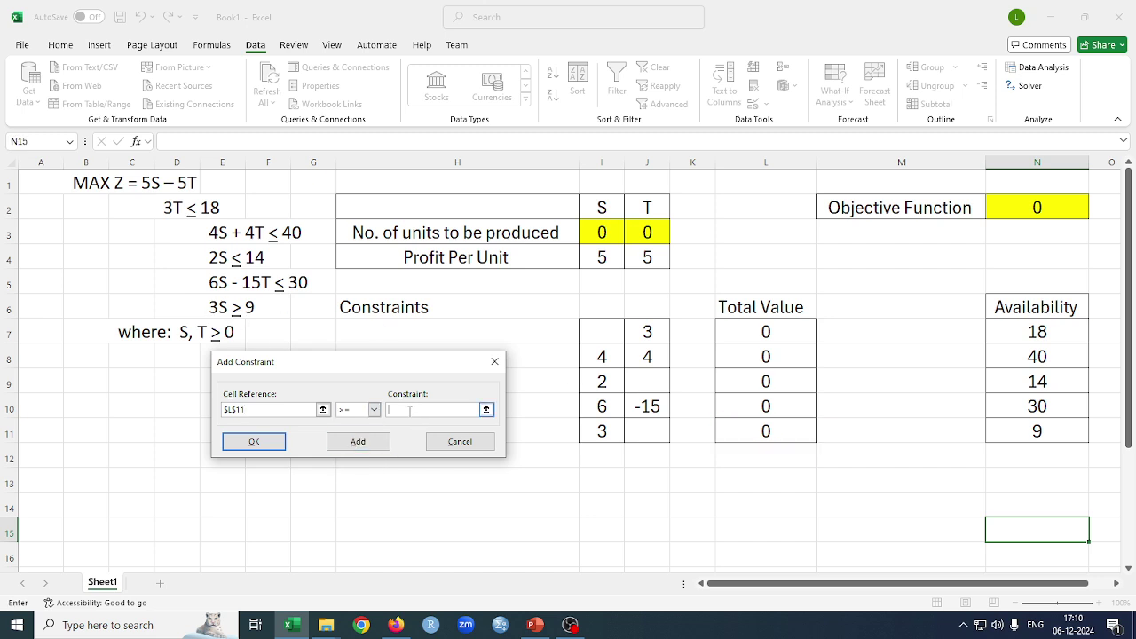
pyautogui.click(1038, 432)
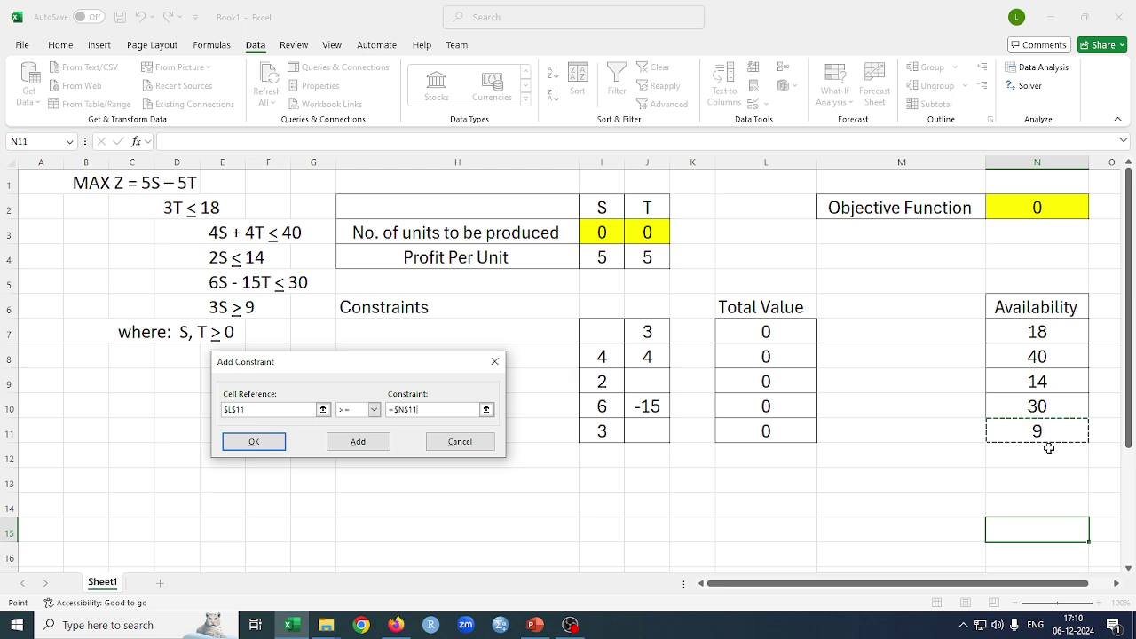
pyautogui.click(364, 447)
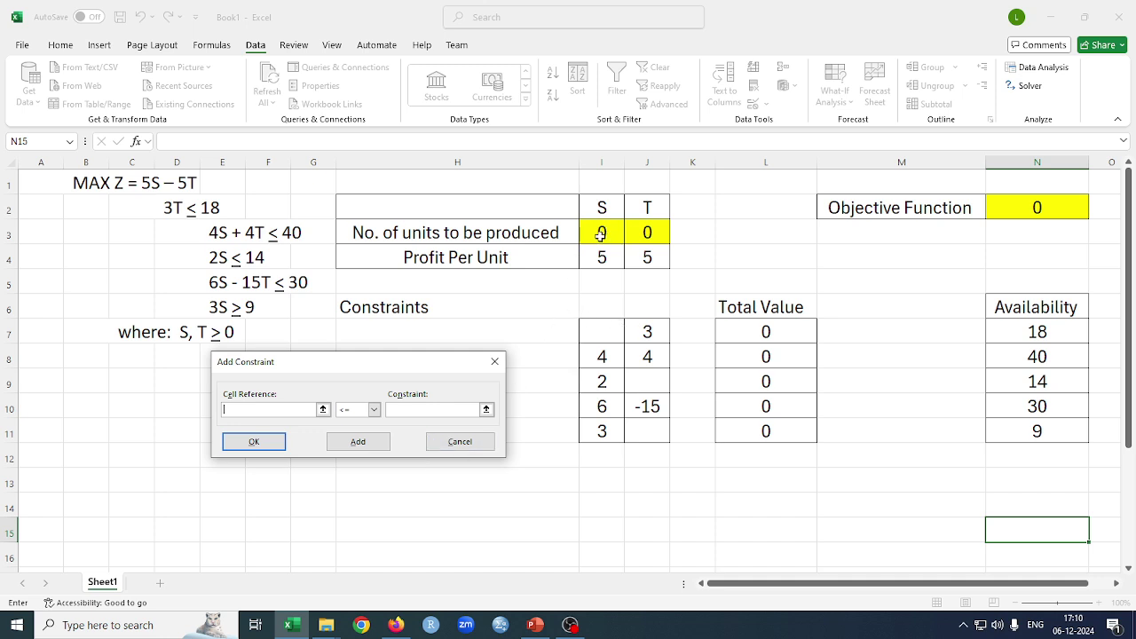
# Step: Add an integer constraint on the unit cells I3:J3 and return to the Solver parameters
pyautogui.moveTo(601, 232); pyautogui.dragTo(636, 233)
pyautogui.click(374, 410)
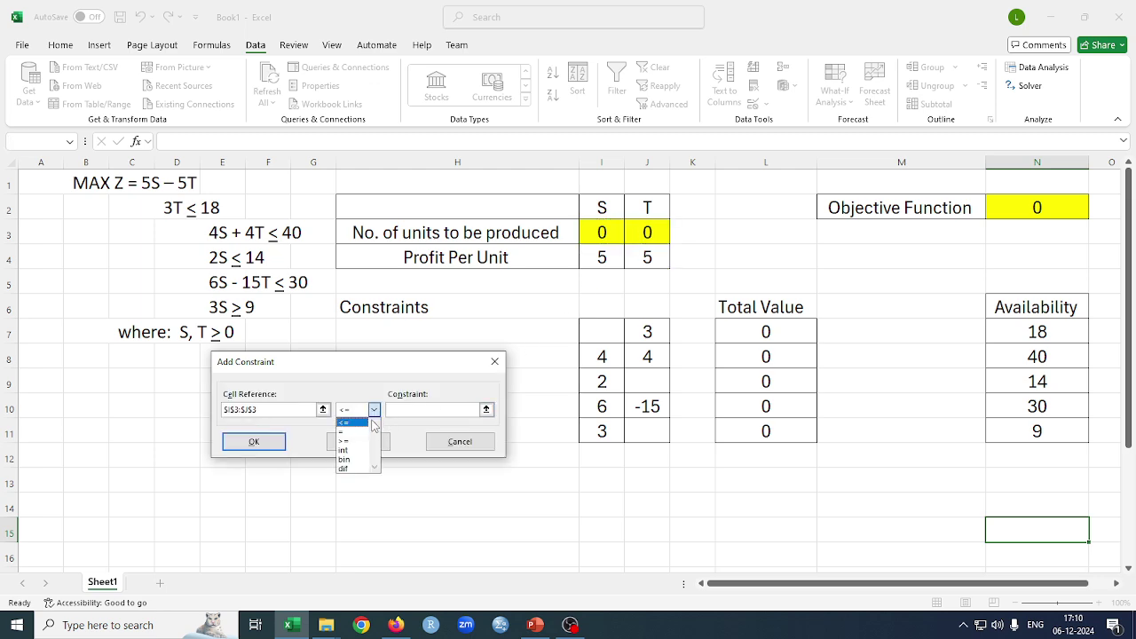
pyautogui.click(351, 451)
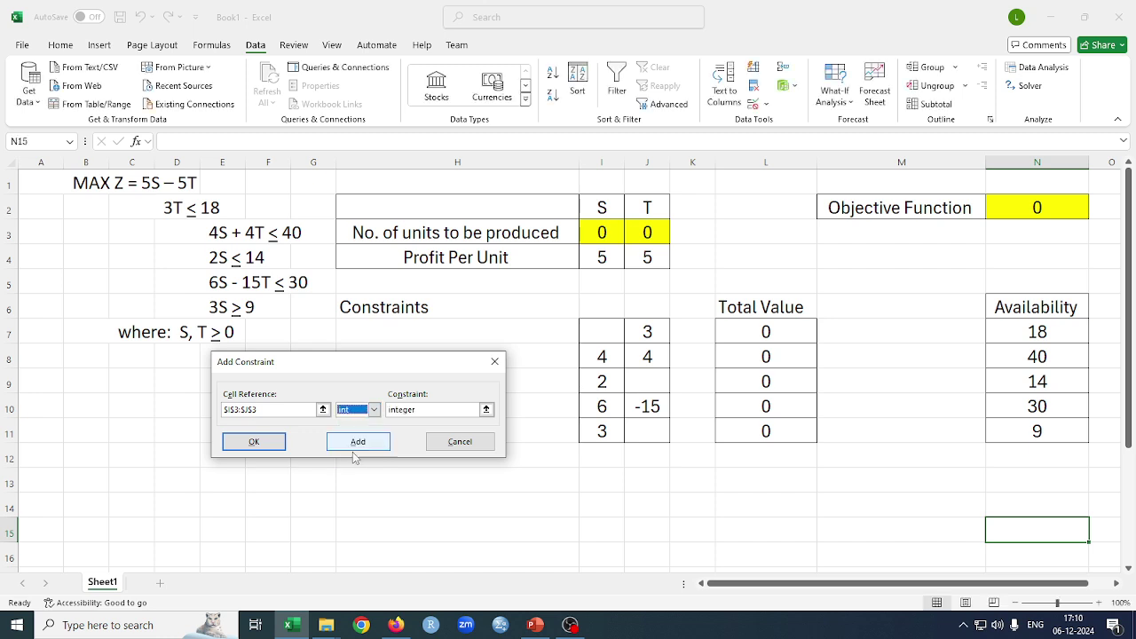
pyautogui.click(359, 442)
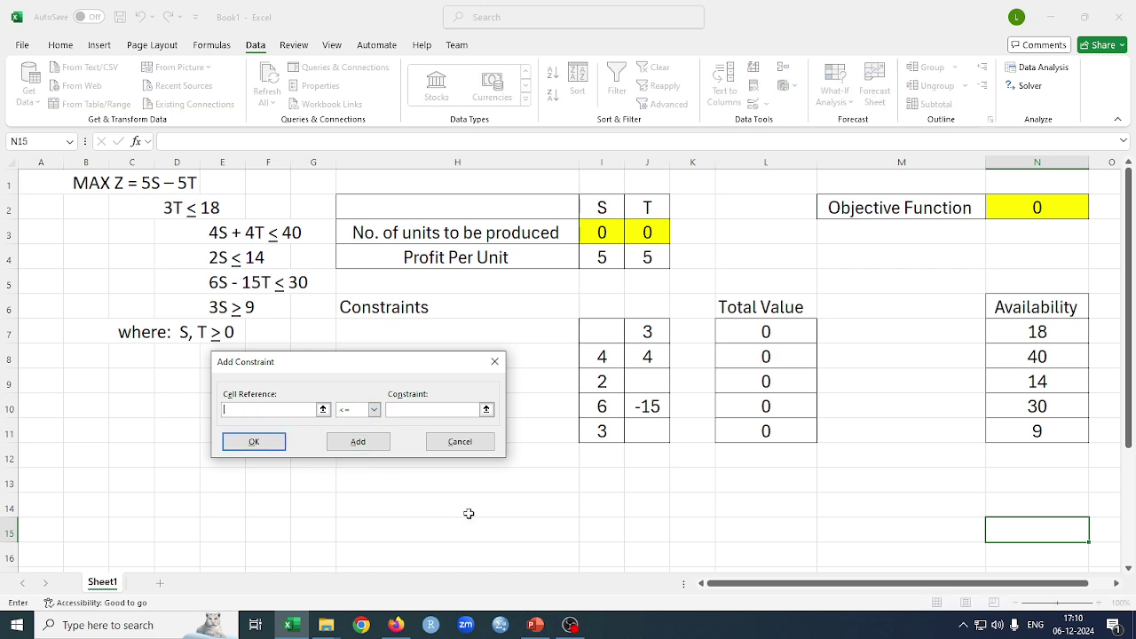
pyautogui.click(461, 444)
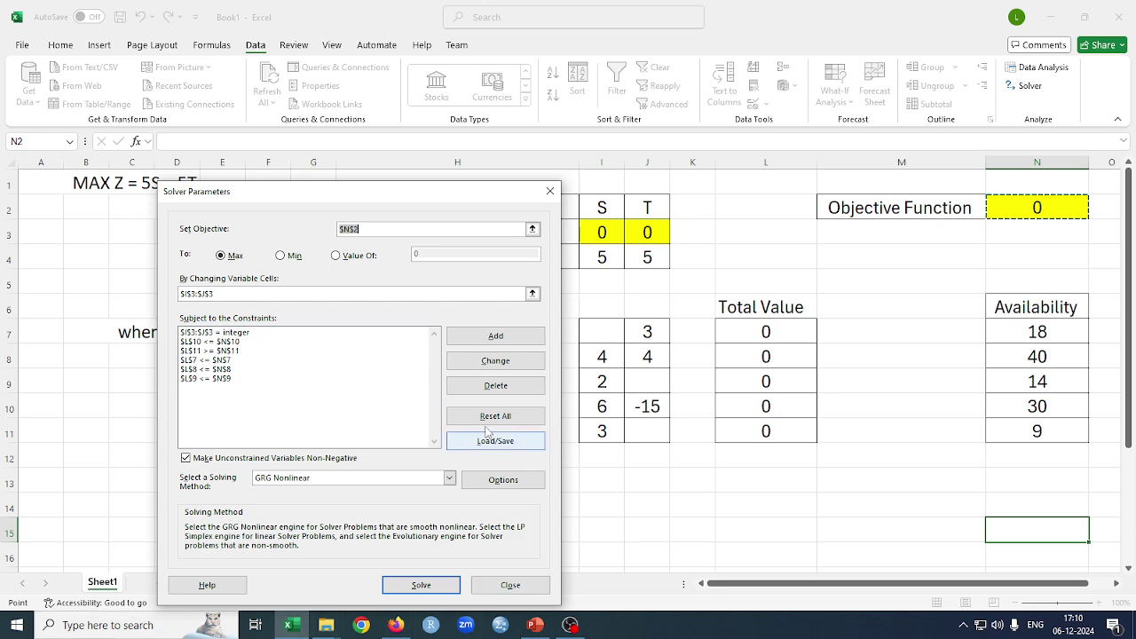
# Step: Solve the model, keep the Solver solution, and select the objective function cell N2
pyautogui.click(419, 586)
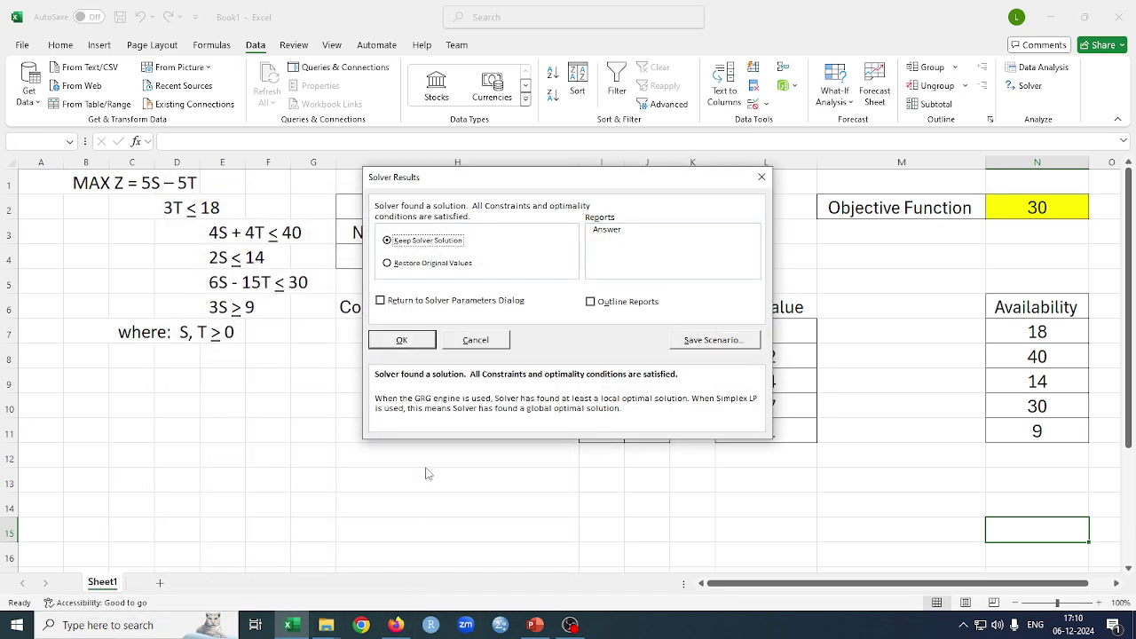
pyautogui.click(393, 340)
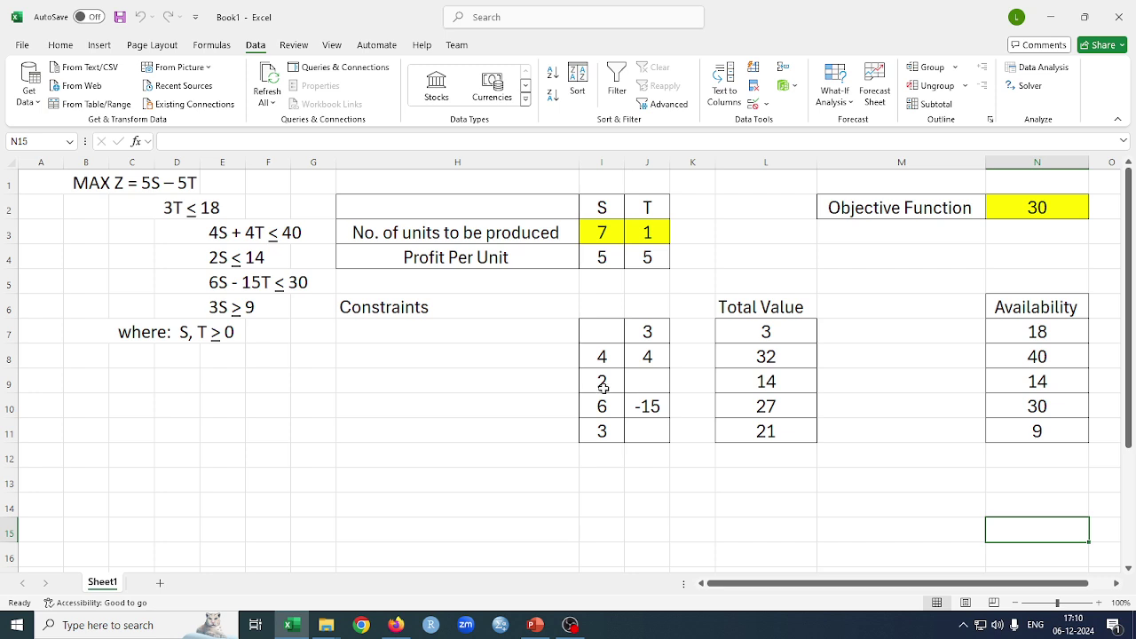
pyautogui.click(1046, 206)
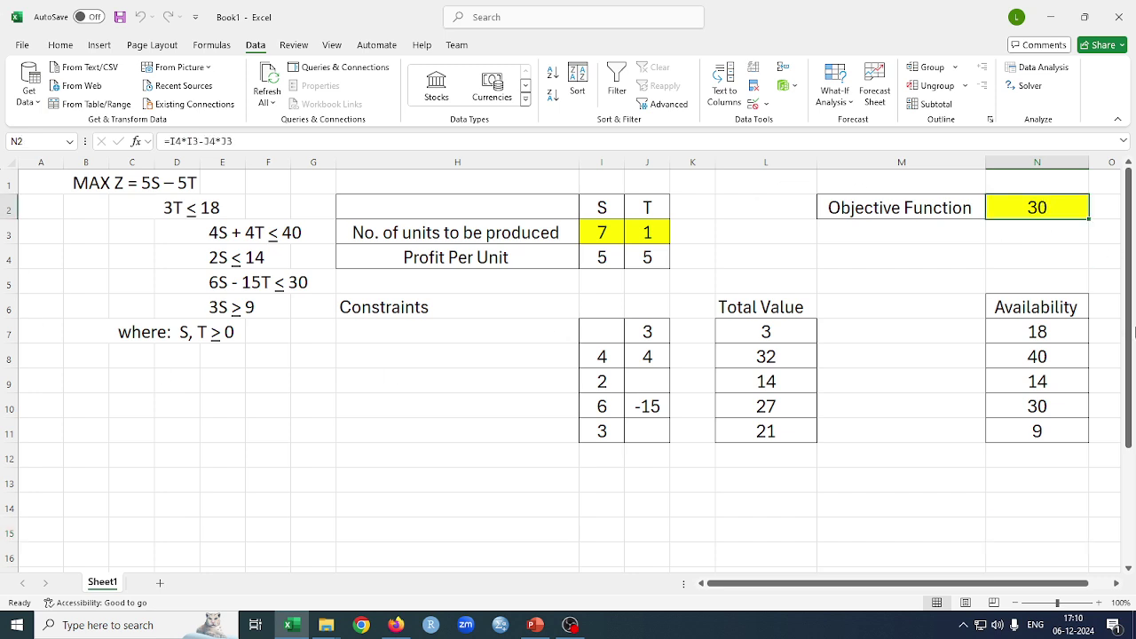